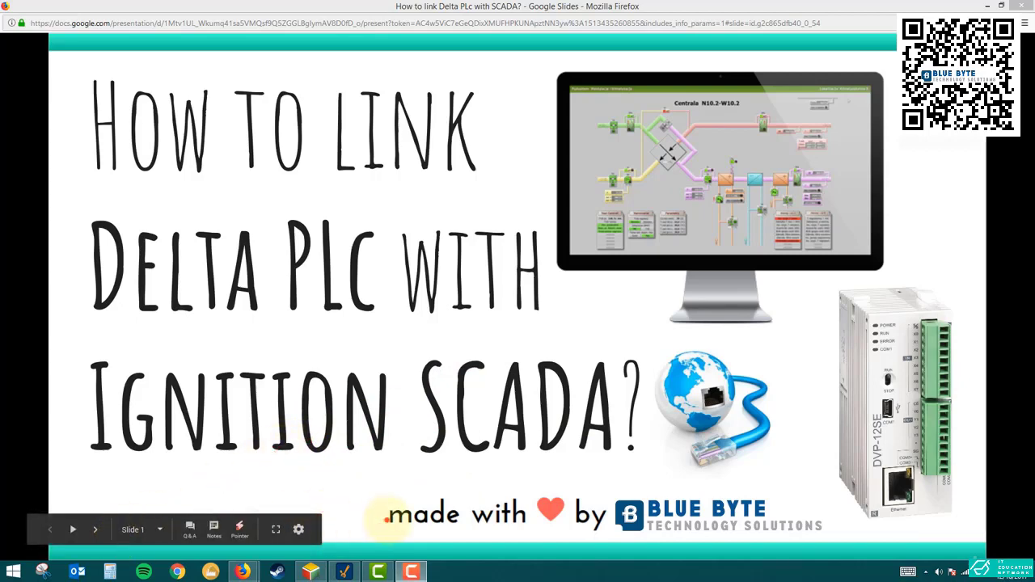
Step: In Ignition Designer, beside ISPSoft's monitor table, toggle auxiliary inputs M0, M1 and M2 and restore each, then switch M3 off
{"action": "left_click", "coordinate": [343, 571]}
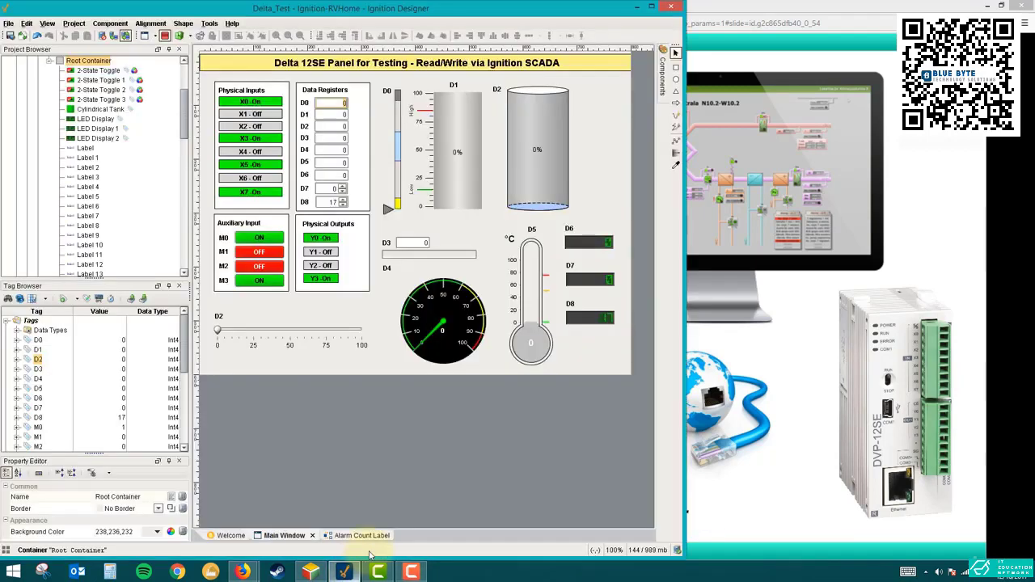
{"action": "left_click", "coordinate": [310, 572]}
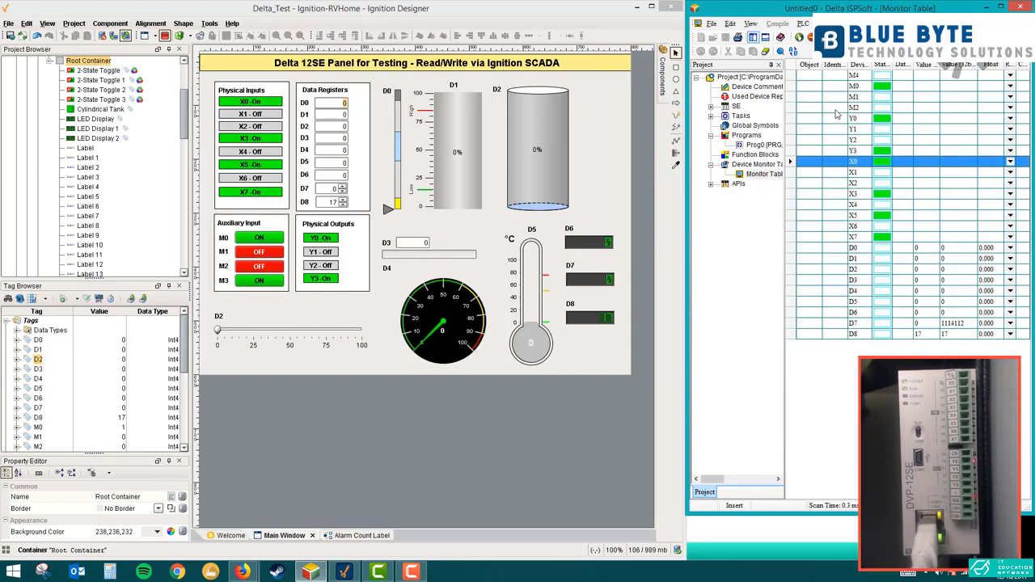
{"action": "left_click", "coordinate": [261, 238]}
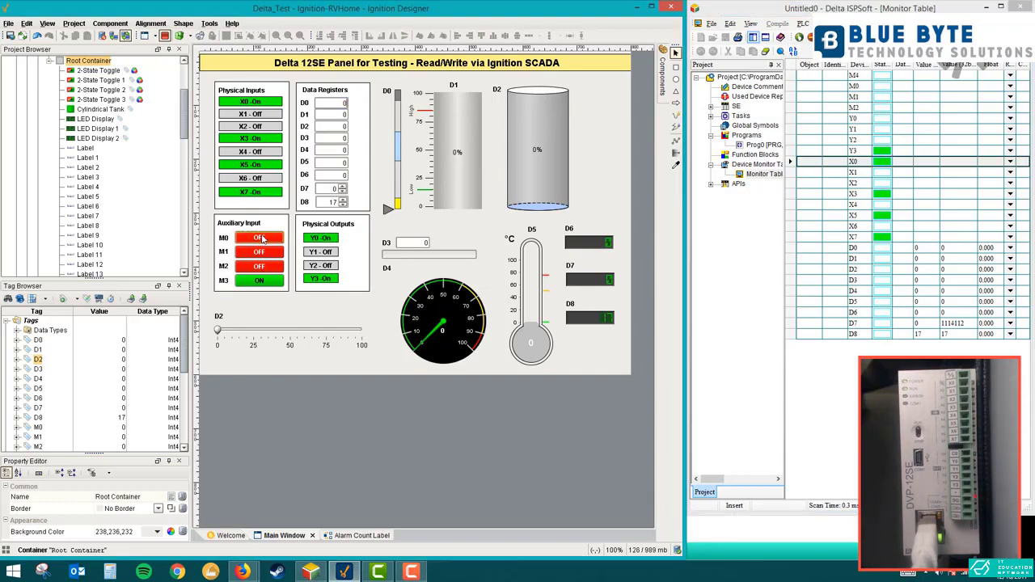
{"action": "left_click", "coordinate": [260, 238]}
{"action": "left_click", "coordinate": [261, 252]}
{"action": "left_click", "coordinate": [262, 252]}
{"action": "left_click", "coordinate": [269, 266]}
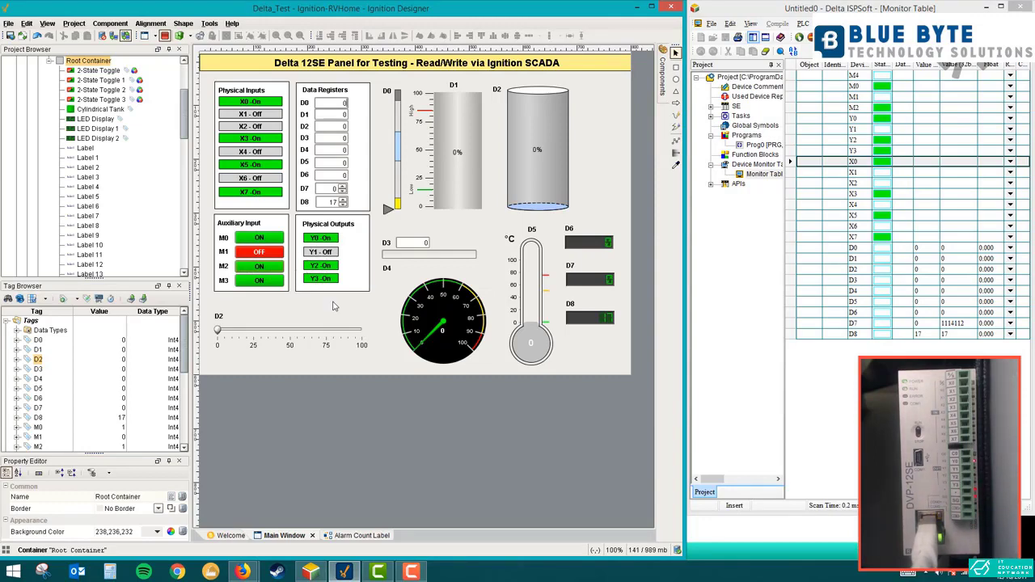
{"action": "left_click", "coordinate": [262, 267]}
{"action": "left_click", "coordinate": [264, 279]}
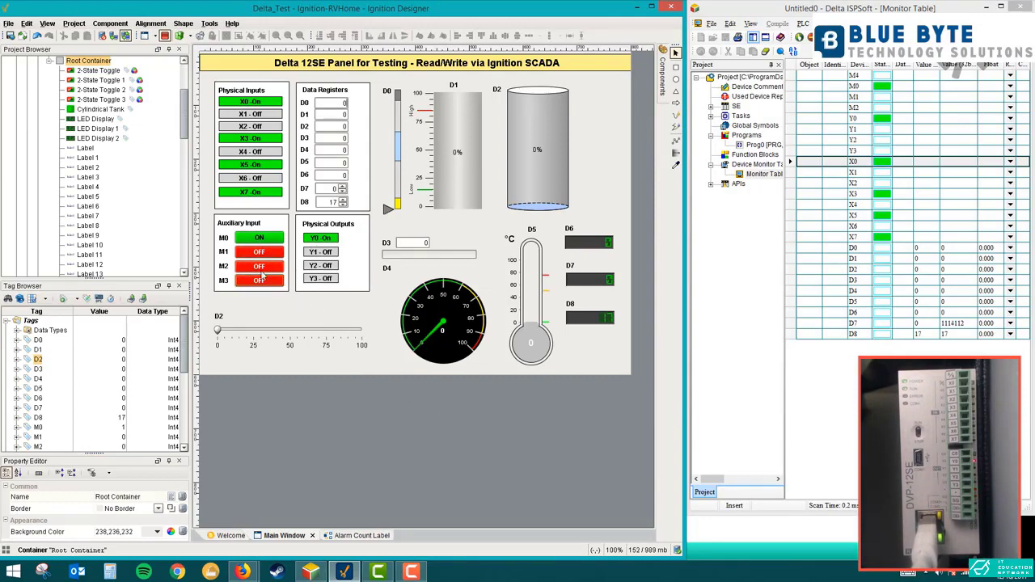
Step: Add device M3 to the Delta ISPSoft monitor table above M4
{"action": "left_click", "coordinate": [882, 86]}
{"action": "left_click", "coordinate": [860, 77]}
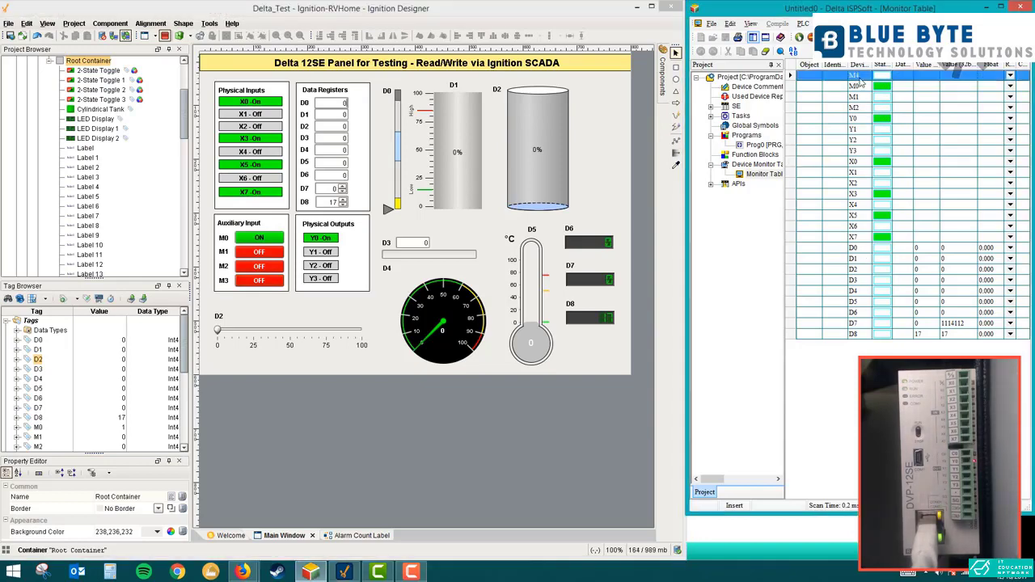
{"action": "double_click", "coordinate": [860, 78]}
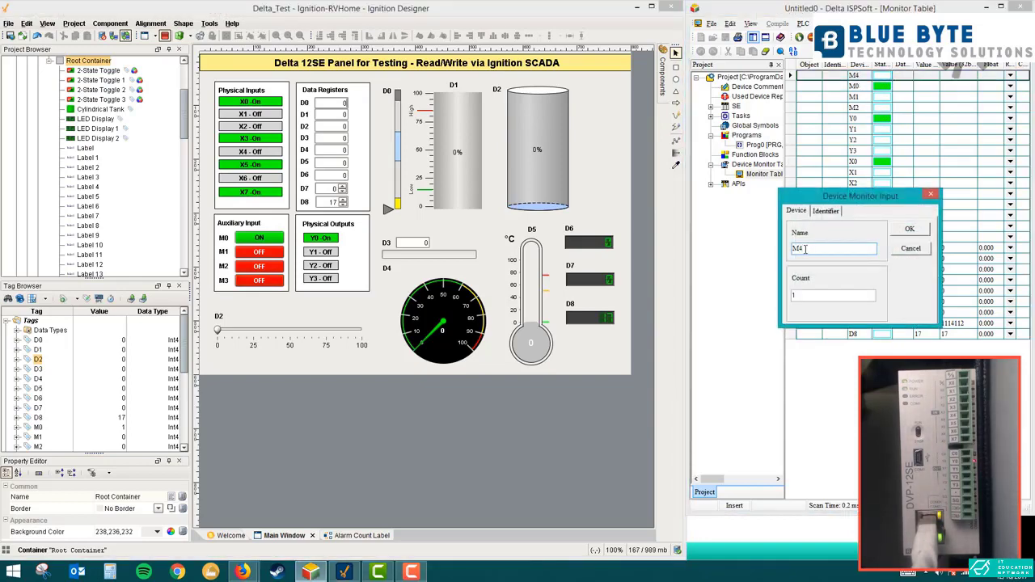
{"action": "type", "text": "3"}
{"action": "left_click", "coordinate": [909, 229]}
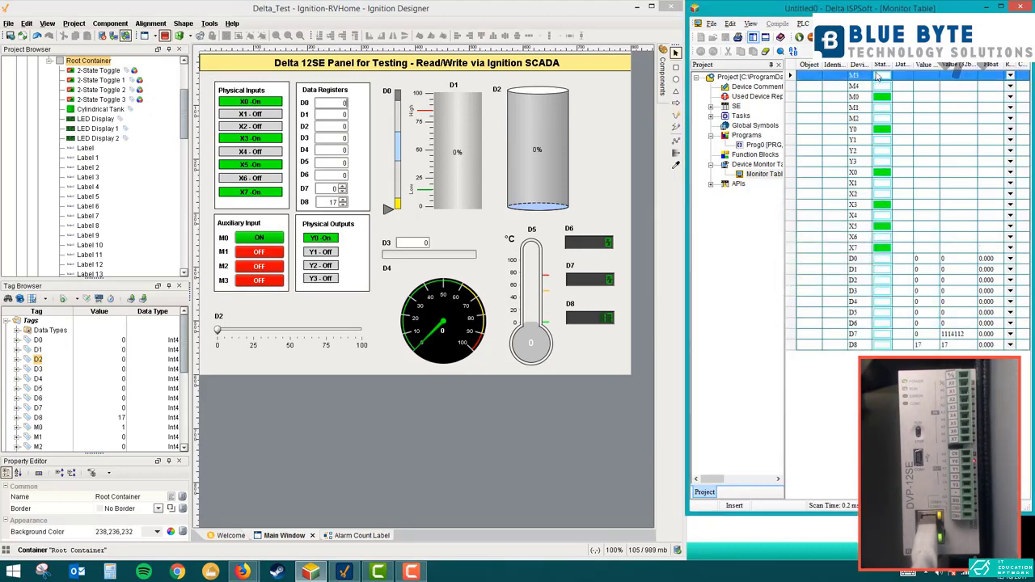
Step: Switch auxiliary inputs M3, M2 and M1 on in the Ignition Designer panel
{"action": "left_click", "coordinate": [259, 280]}
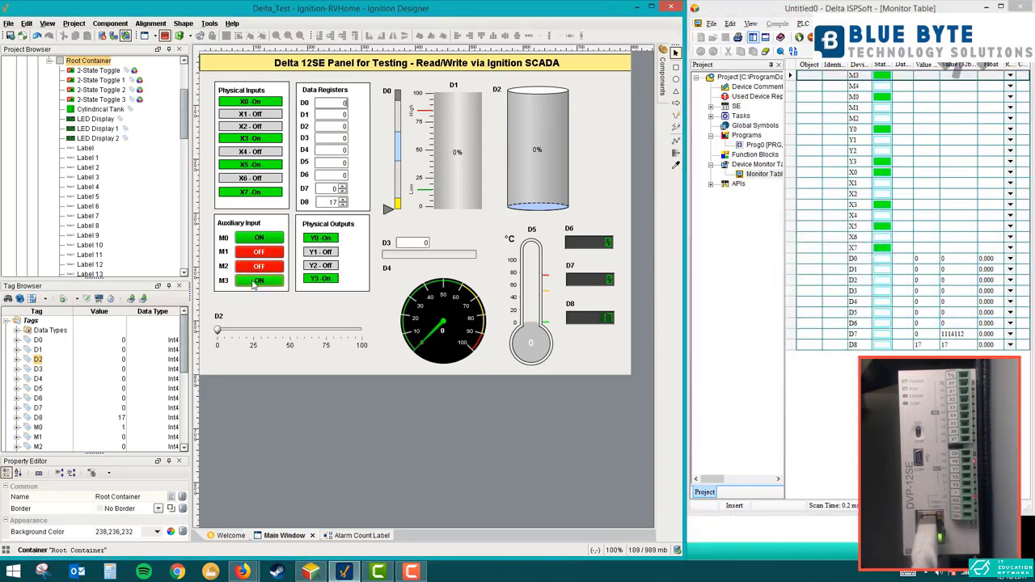
{"action": "left_click", "coordinate": [256, 269]}
{"action": "left_click", "coordinate": [259, 251]}
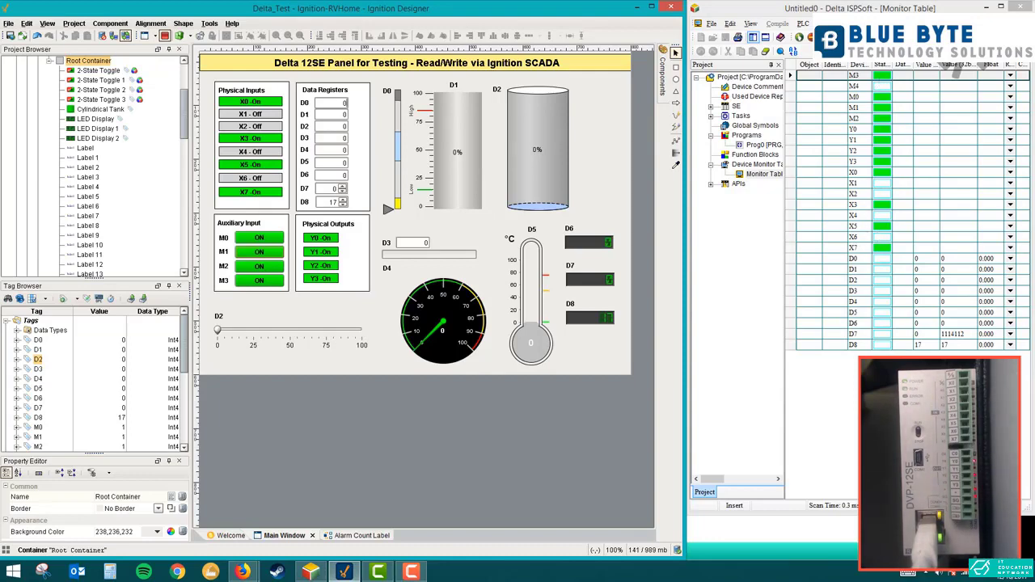
Step: Set physical inputs X6 and X2 on and back off in the ISPSoft monitor table
{"action": "right_click", "coordinate": [887, 237]}
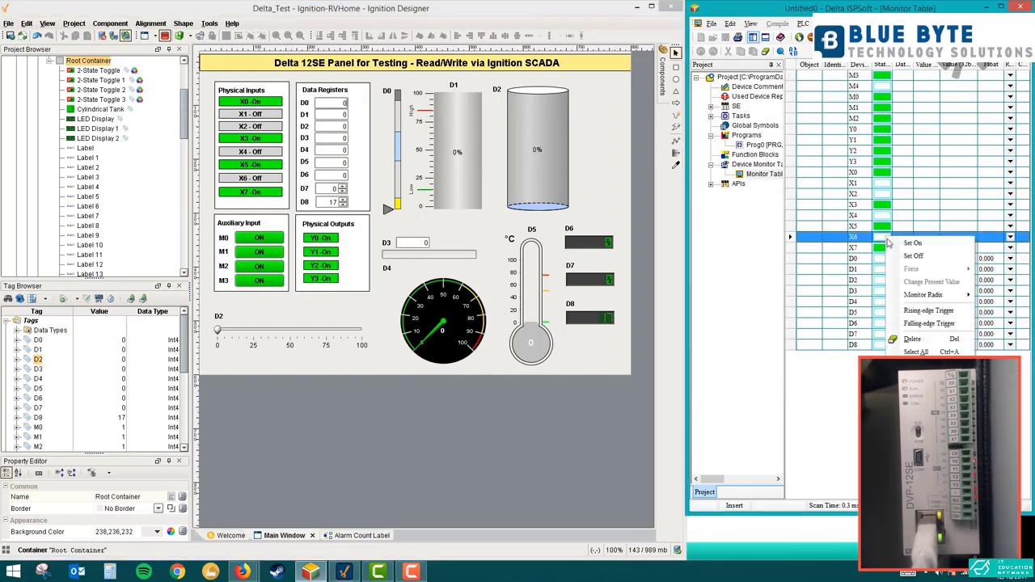
{"action": "left_click", "coordinate": [904, 241]}
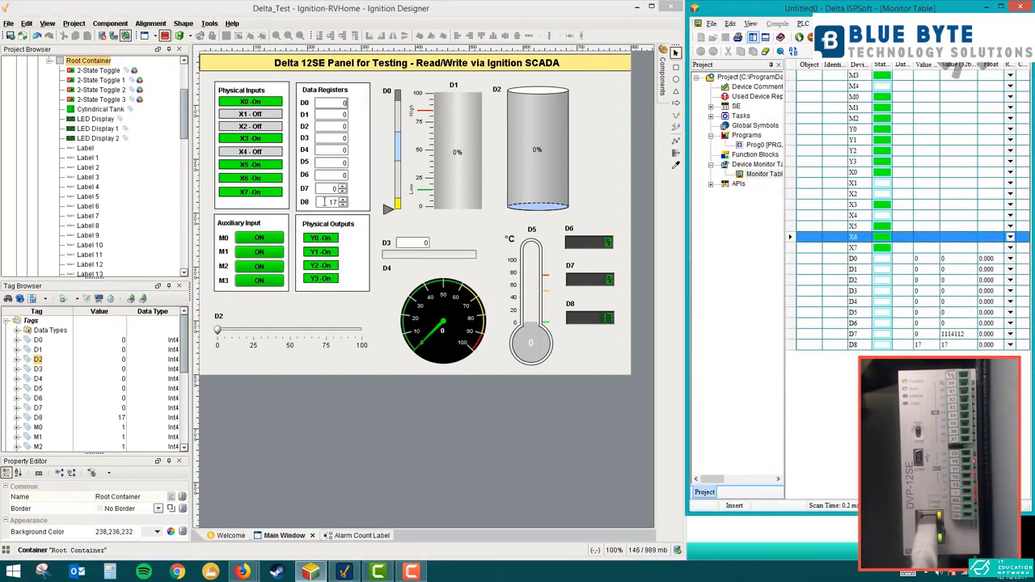
{"action": "right_click", "coordinate": [864, 238]}
{"action": "left_click", "coordinate": [888, 256]}
{"action": "right_click", "coordinate": [883, 195]}
{"action": "left_click", "coordinate": [893, 207]}
{"action": "right_click", "coordinate": [883, 195]}
{"action": "left_click", "coordinate": [899, 215]}
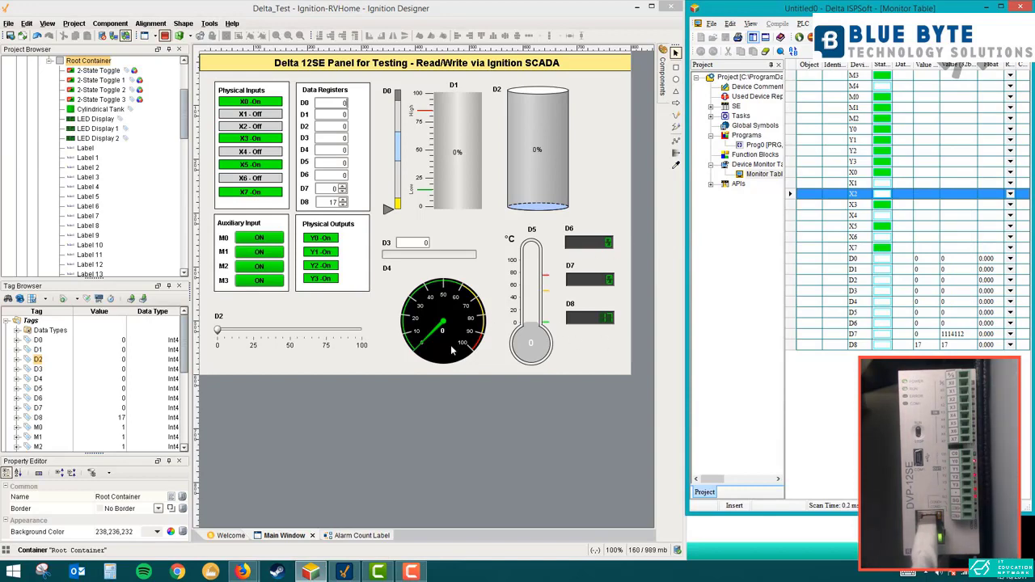
Step: Switch to the Ignition gateway in Firefox and examine the device driver types offered when adding a device
{"action": "left_click", "coordinate": [242, 571]}
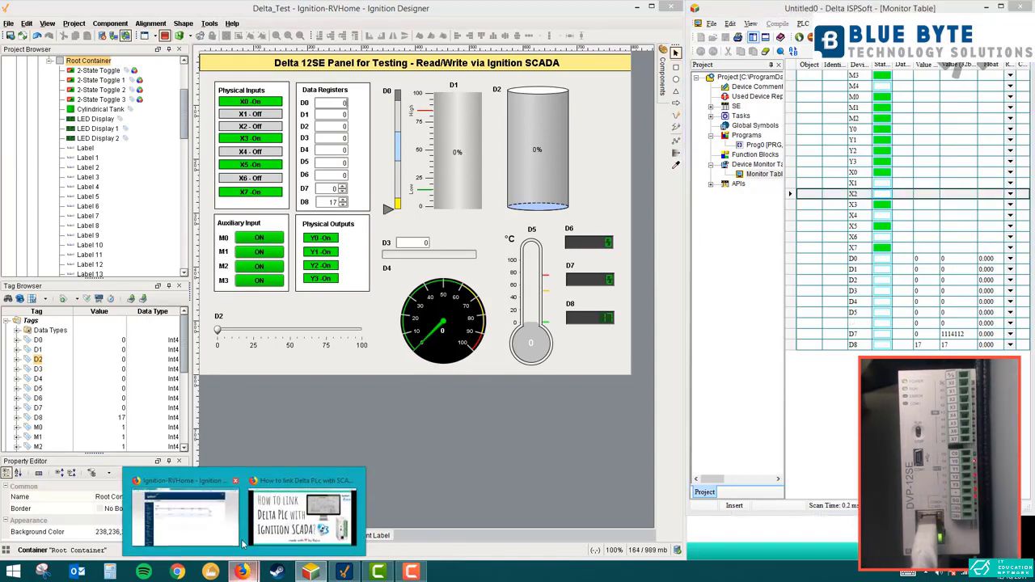
{"action": "left_click", "coordinate": [229, 528]}
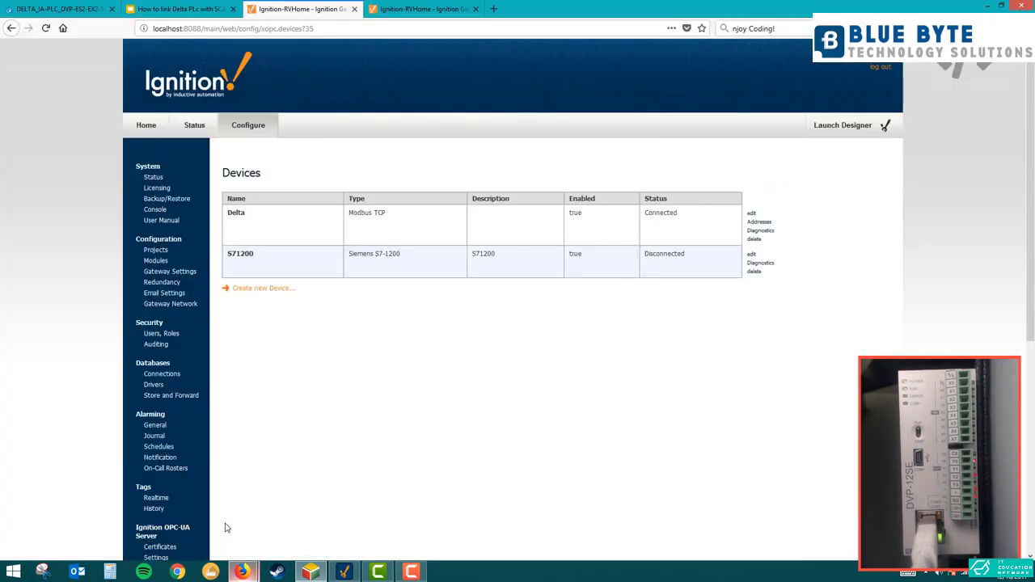
{"action": "left_click", "coordinate": [411, 8]}
{"action": "scroll", "coordinate": [324, 236], "scroll_direction": "down", "scroll_amount": 1}
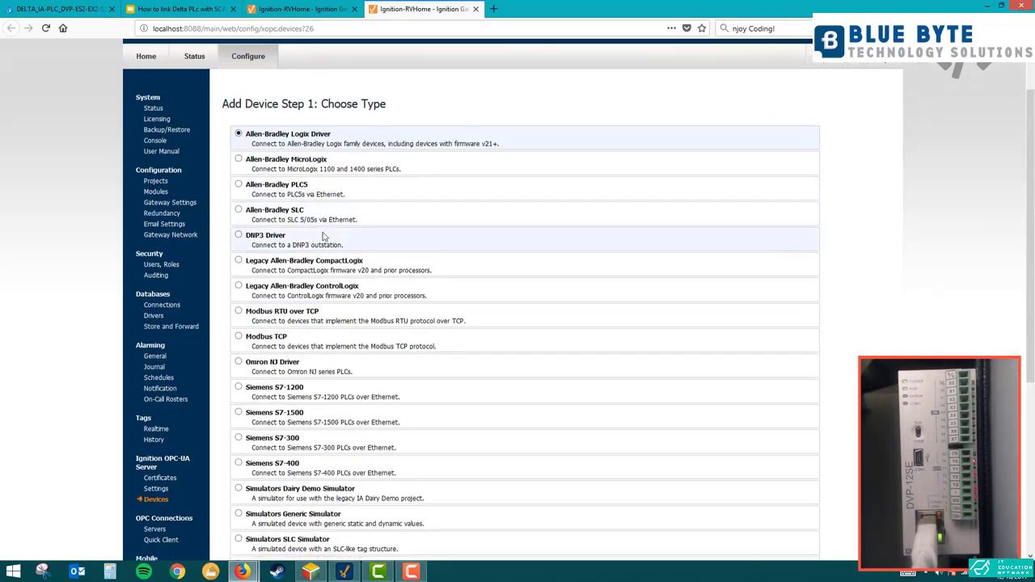
{"action": "scroll", "coordinate": [324, 237], "scroll_direction": "down", "scroll_amount": 3}
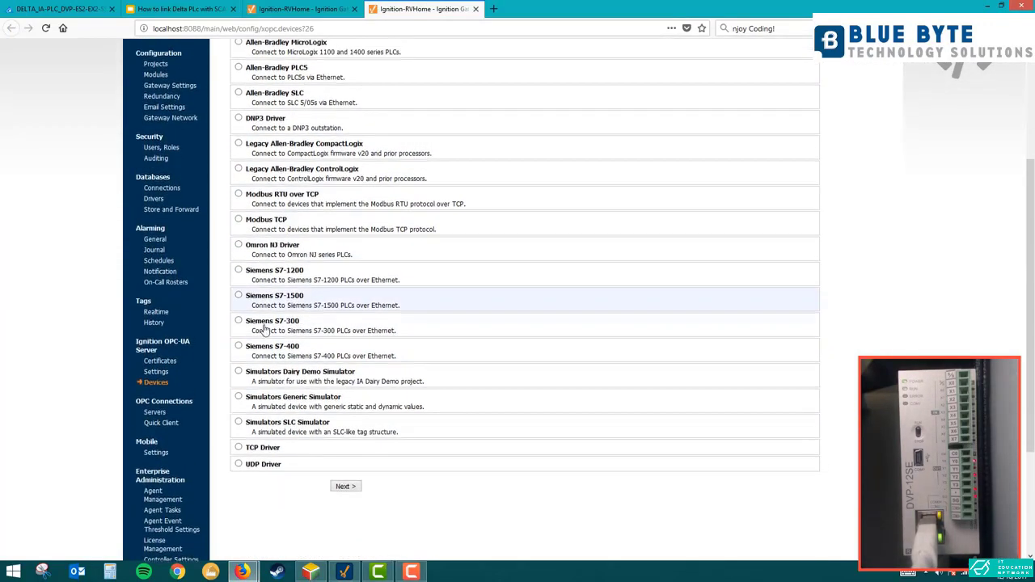
{"action": "scroll", "coordinate": [264, 328], "scroll_direction": "up", "scroll_amount": 2}
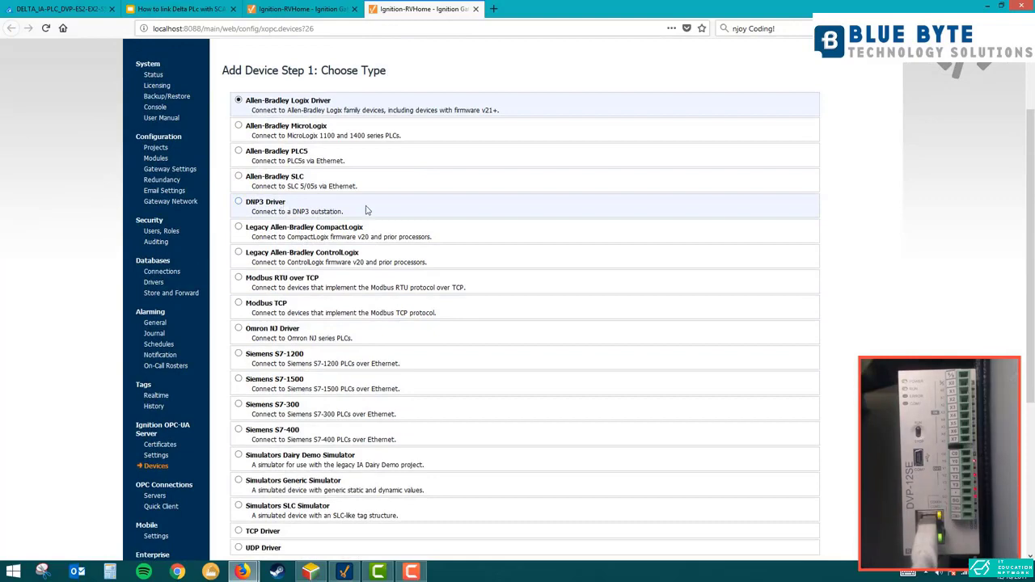
{"action": "left_click", "coordinate": [985, 5]}
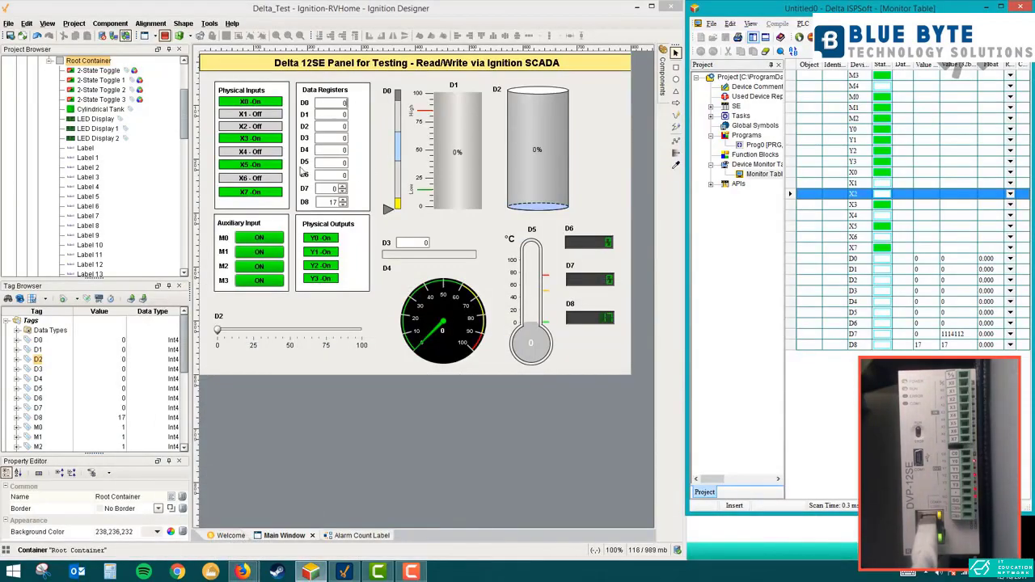
Step: Set data register D0 to 45, D1 to 20 and D2 to 67 in the Ignition panel
{"action": "left_click", "coordinate": [343, 106]}
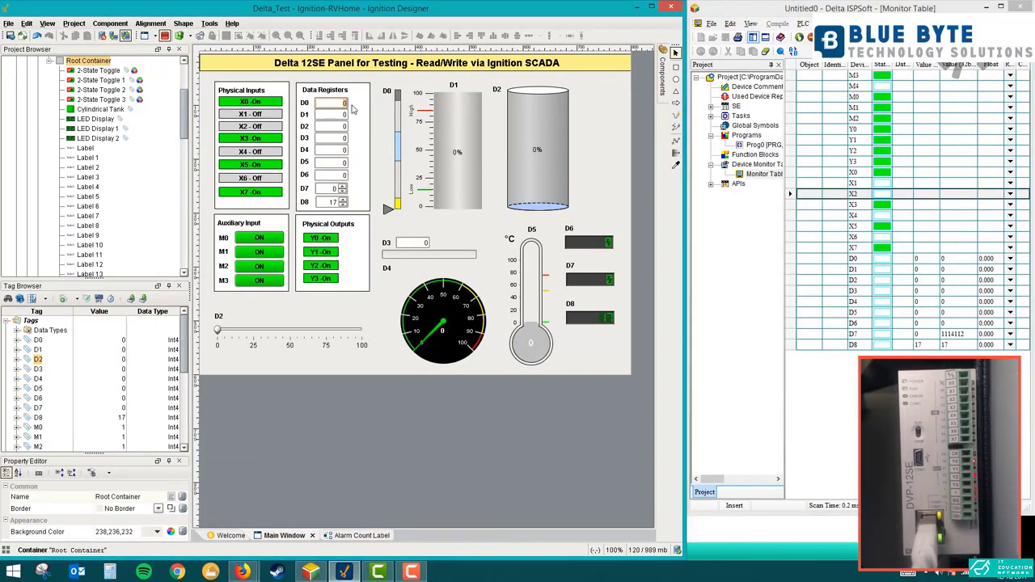
{"action": "type", "text": "45"}
{"action": "key", "text": "Return"}
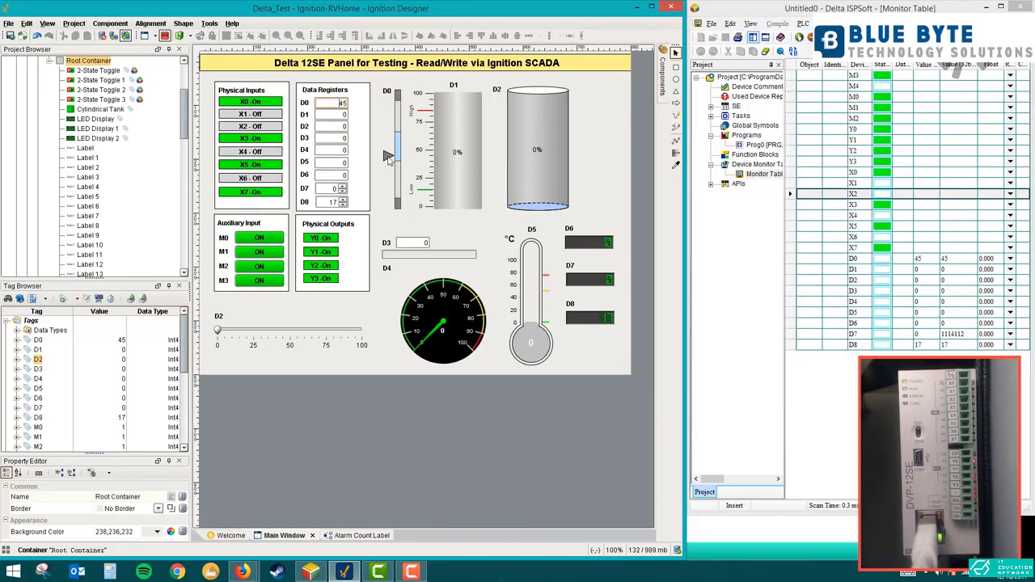
{"action": "left_click", "coordinate": [340, 116]}
{"action": "key", "text": "Return"}
{"action": "left_click", "coordinate": [346, 127]}
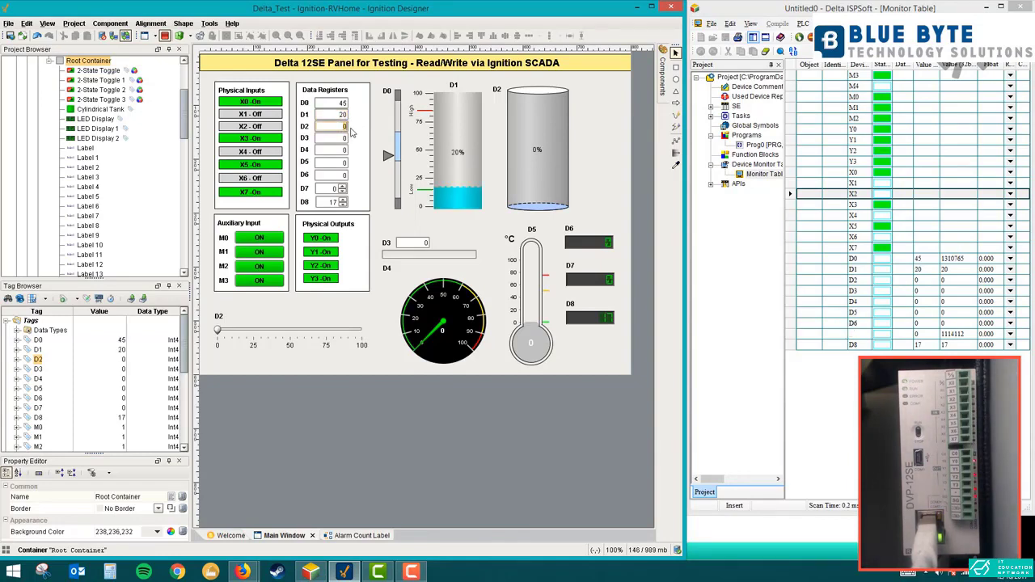
{"action": "type", "text": "67"}
{"action": "key", "text": "Return"}
Step: Set data register D3 to 35, D4 to 46, D5 to 33 and D6 to 90
{"action": "left_click", "coordinate": [346, 138]}
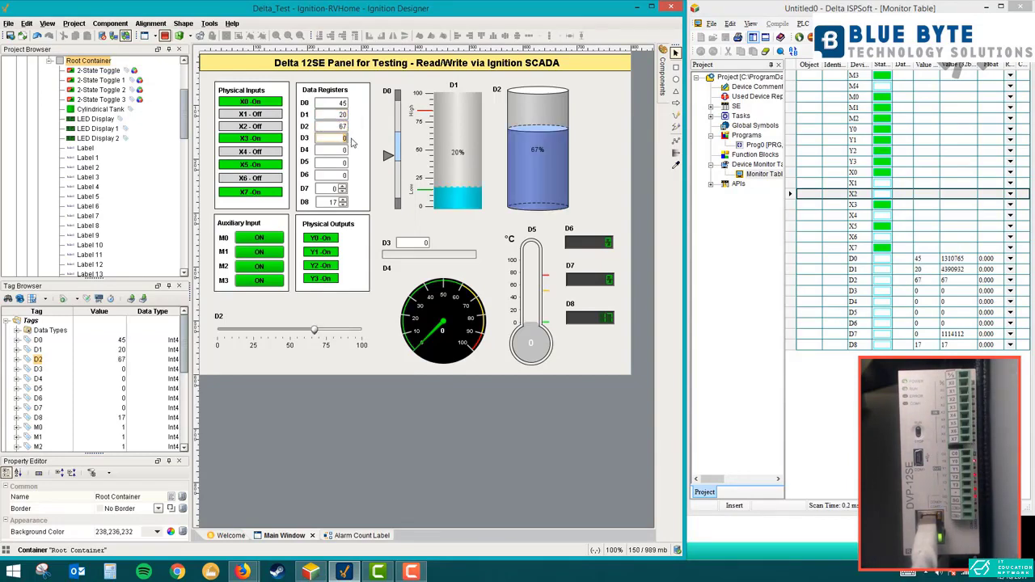
{"action": "type", "text": "35"}
{"action": "key", "text": "Return"}
{"action": "left_click", "coordinate": [346, 151]}
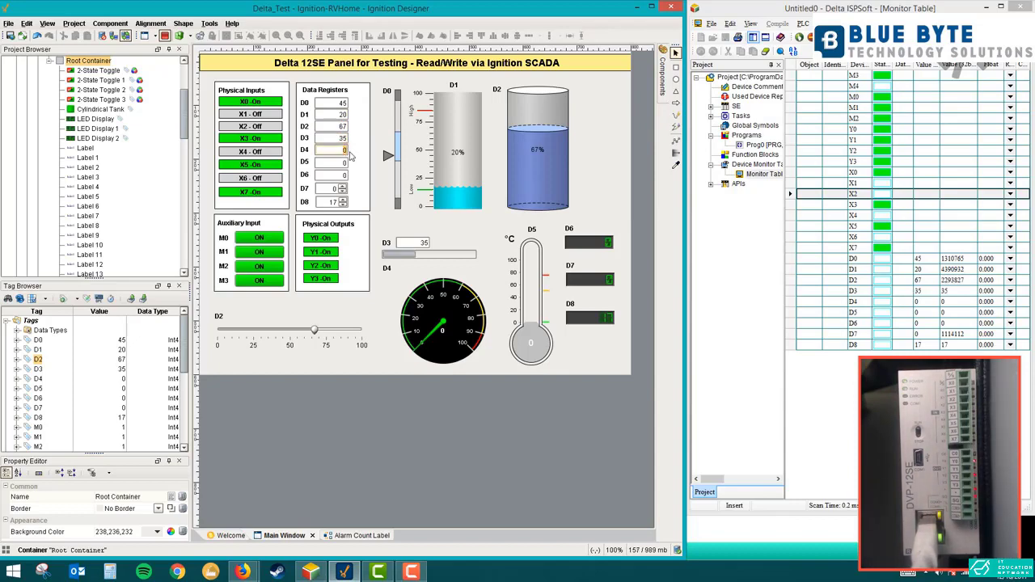
{"action": "key", "text": "Return"}
{"action": "left_click", "coordinate": [346, 163]}
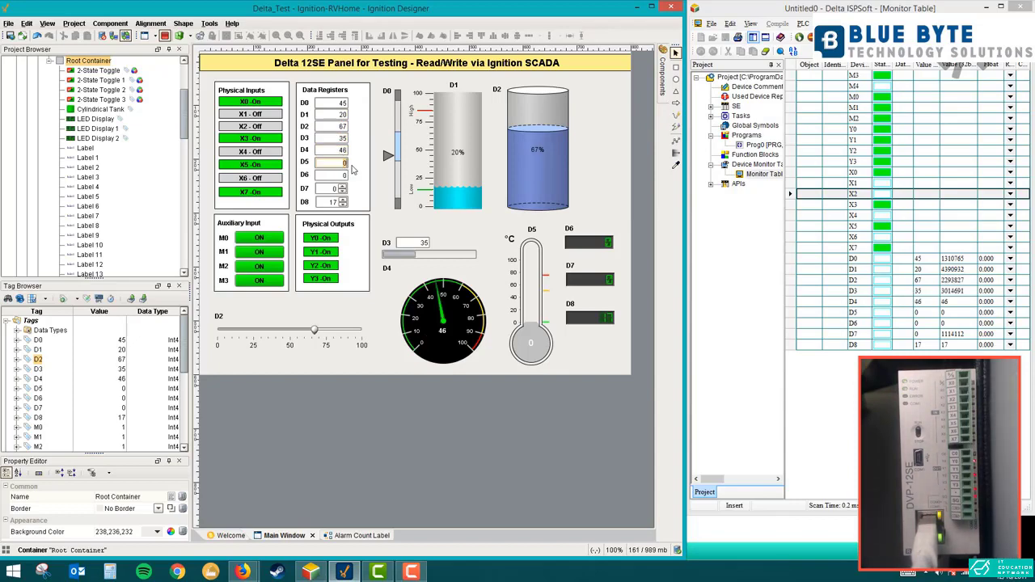
{"action": "type", "text": "33"}
{"action": "key", "text": "Return"}
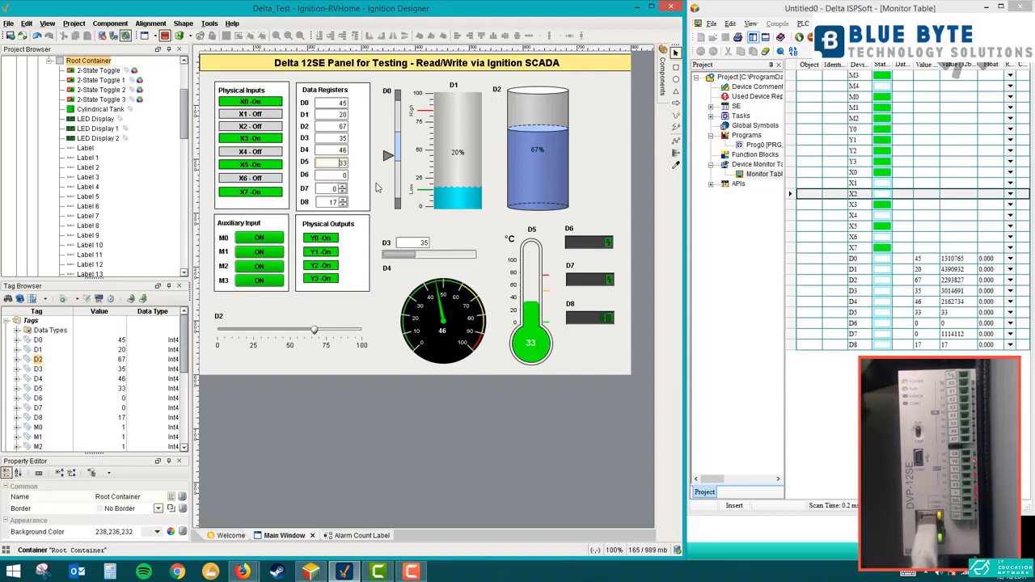
{"action": "left_click", "coordinate": [346, 175]}
{"action": "type", "text": "90"}
{"action": "key", "text": "Return"}
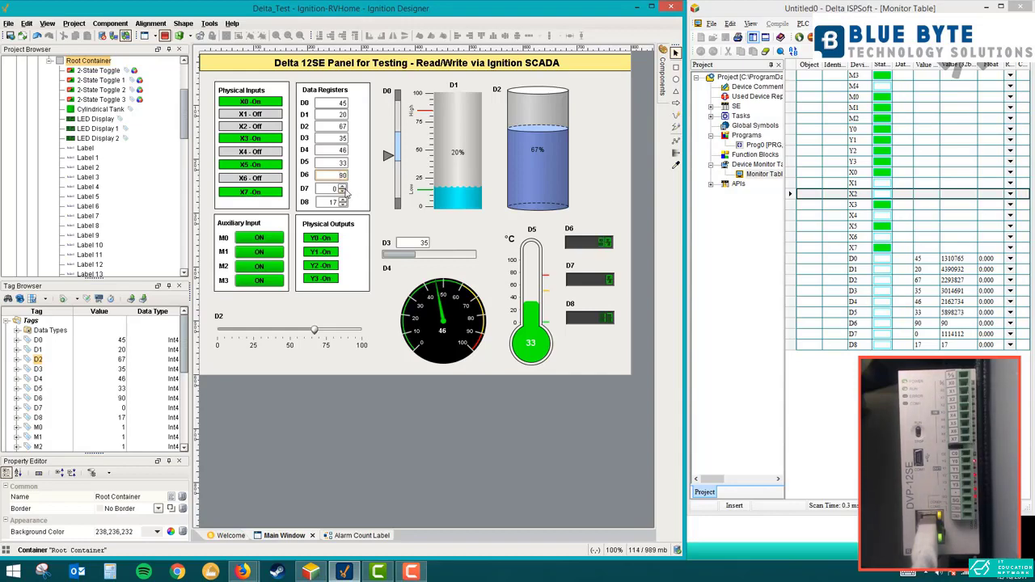
Step: Raise data register D7 to 8 in single increments
{"action": "left_click", "coordinate": [343, 186]}
{"action": "left_click", "coordinate": [343, 186]}
{"action": "left_click", "coordinate": [343, 186]}
{"action": "left_click", "coordinate": [342, 186]}
{"action": "left_click", "coordinate": [343, 186]}
{"action": "left_click", "coordinate": [343, 186]}
{"action": "left_click", "coordinate": [343, 186]}
{"action": "left_click", "coordinate": [343, 186]}
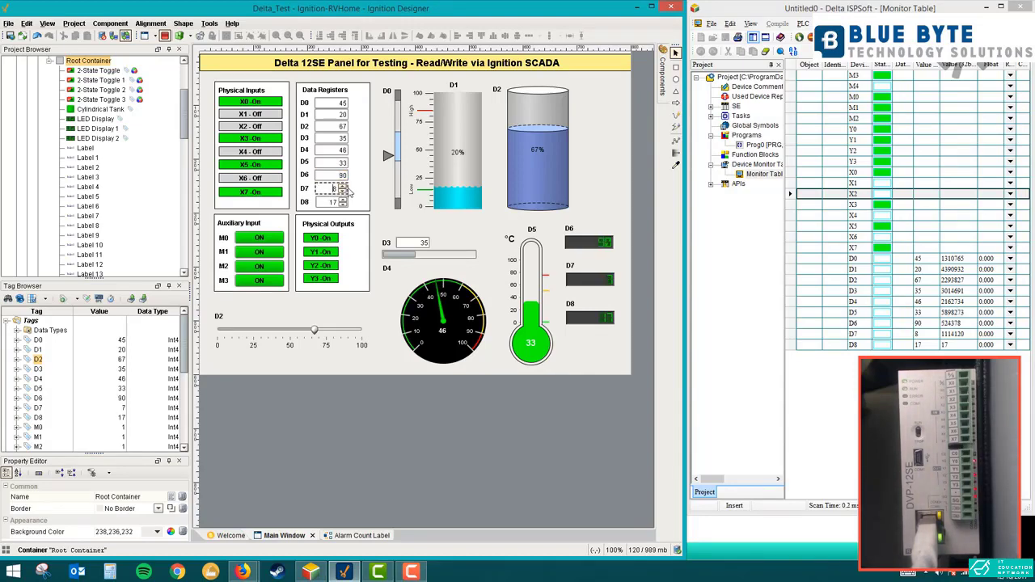
Step: Raise data register D8 to 23 in single increments
{"action": "left_click", "coordinate": [343, 199]}
{"action": "left_click", "coordinate": [343, 199]}
{"action": "left_click", "coordinate": [343, 199]}
{"action": "left_click", "coordinate": [343, 199]}
{"action": "left_click", "coordinate": [343, 199]}
{"action": "left_click", "coordinate": [343, 199]}
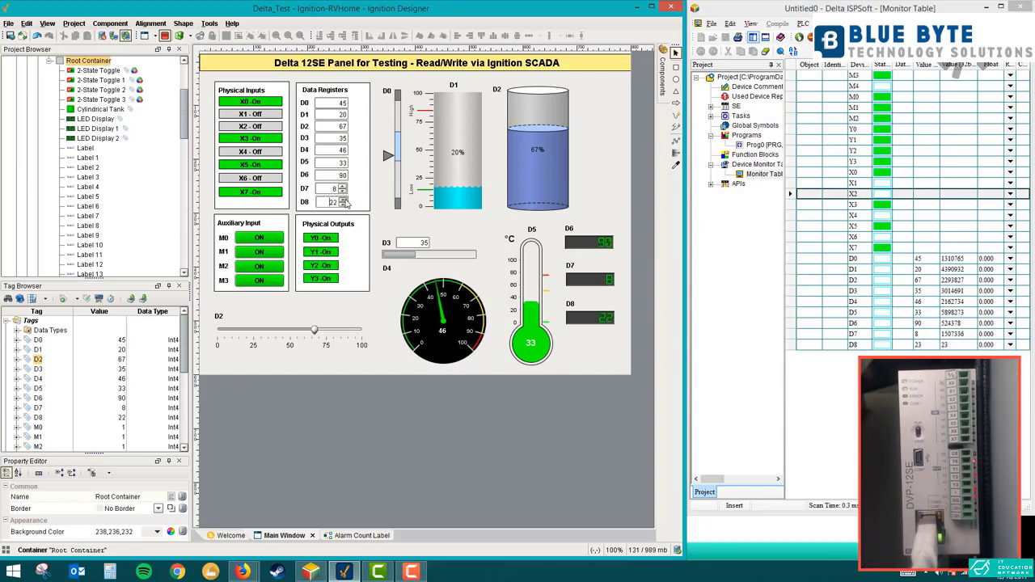
Step: Lower D2 to 62 with its slider and switch auxiliary inputs M2 and M1 off
{"action": "mouse_move", "coordinate": [314, 330]}
{"action": "left_mouse_down"}
{"action": "mouse_move", "coordinate": [259, 332]}
{"action": "mouse_move", "coordinate": [310, 334]}
{"action": "left_mouse_up"}
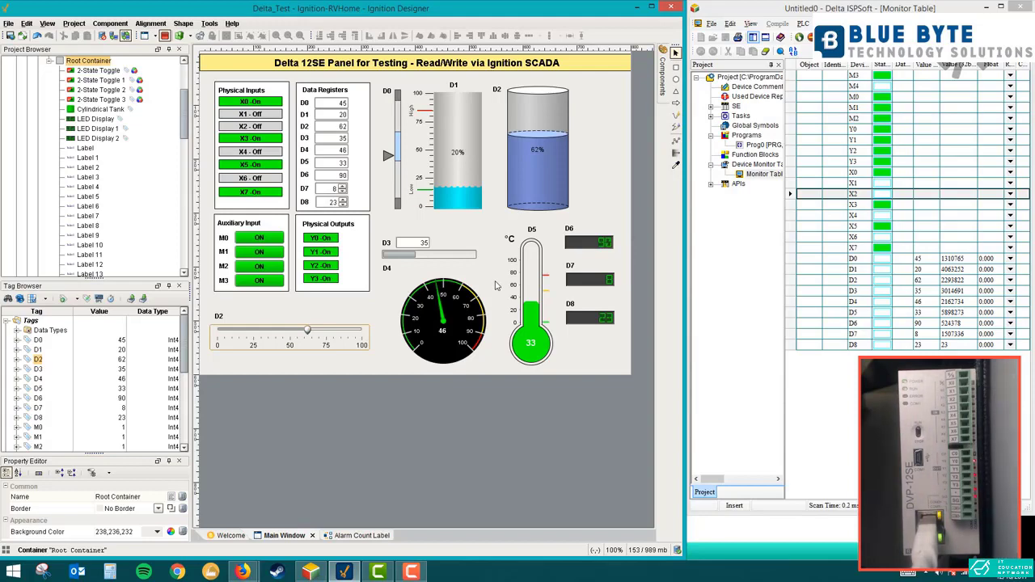
{"action": "left_click", "coordinate": [239, 267]}
{"action": "left_click", "coordinate": [263, 252]}
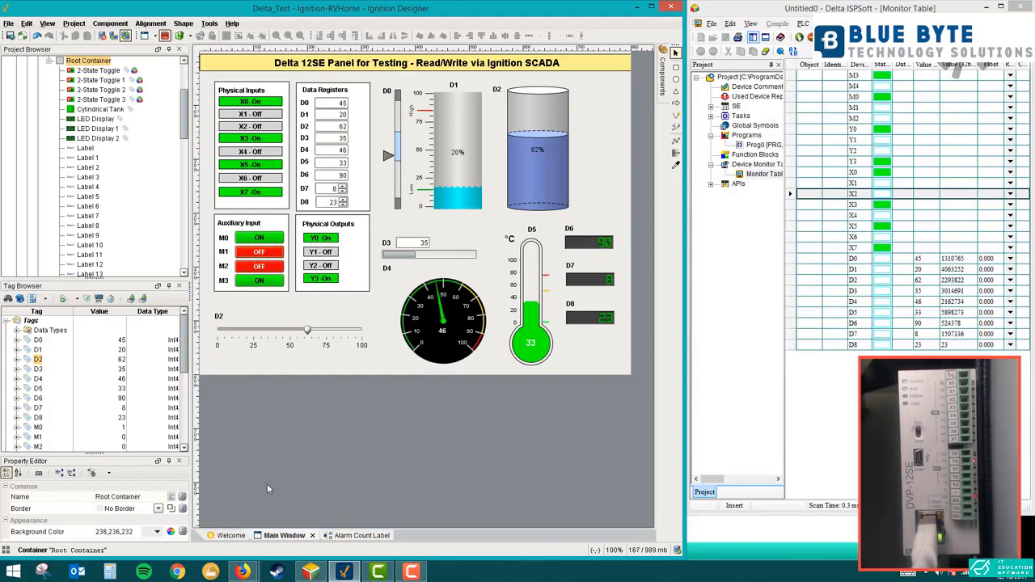
Step: Switch to the Google Slides presentation and advance past the hardware and software requirements to the Step-1 content on connecting the PLC's 24VDC power supply
{"action": "mouse_move", "coordinate": [256, 571]}
{"action": "left_click", "coordinate": [303, 508]}
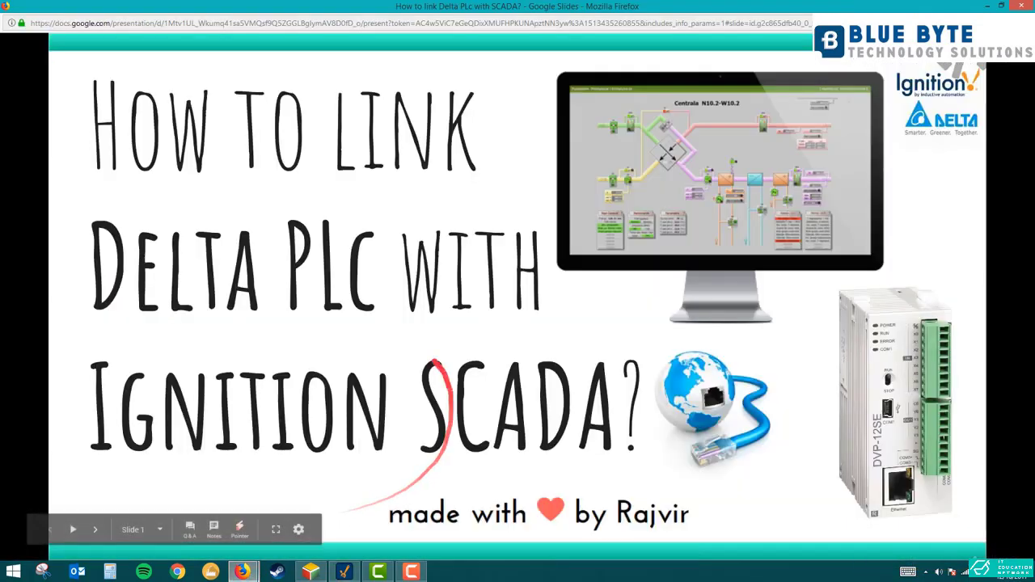
{"action": "left_click", "coordinate": [95, 531]}
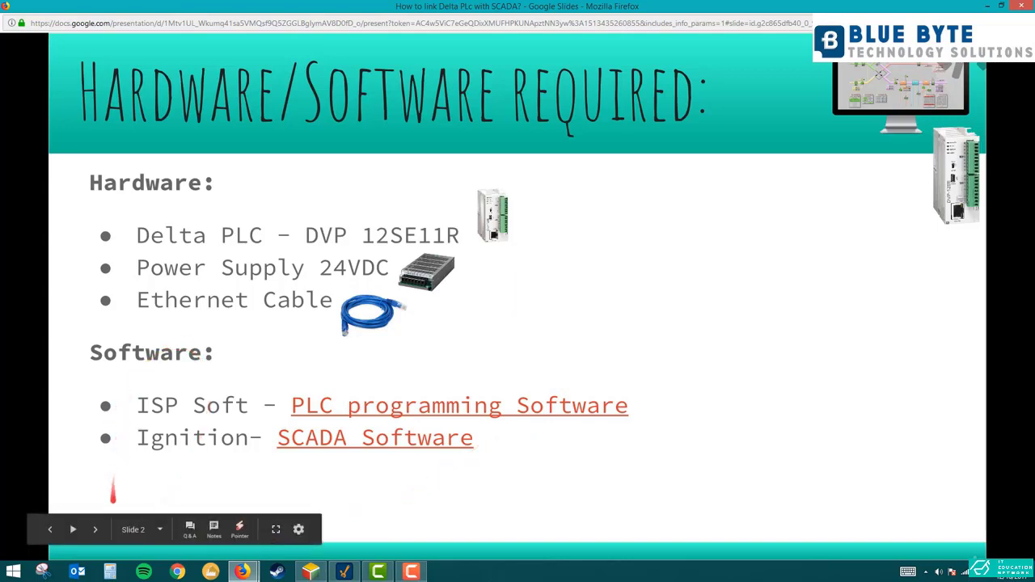
{"action": "left_click", "coordinate": [95, 530]}
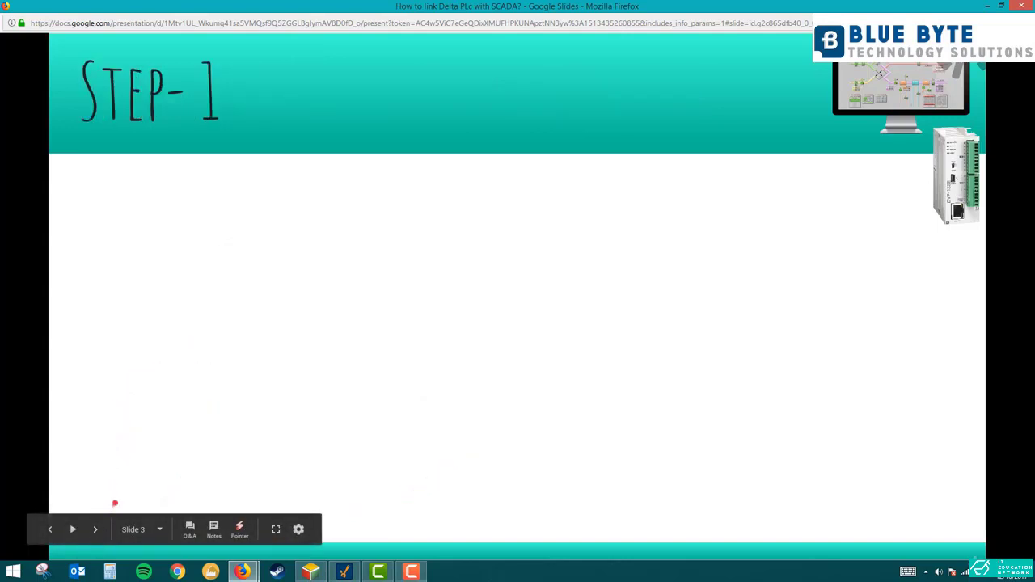
{"action": "left_click", "coordinate": [95, 531]}
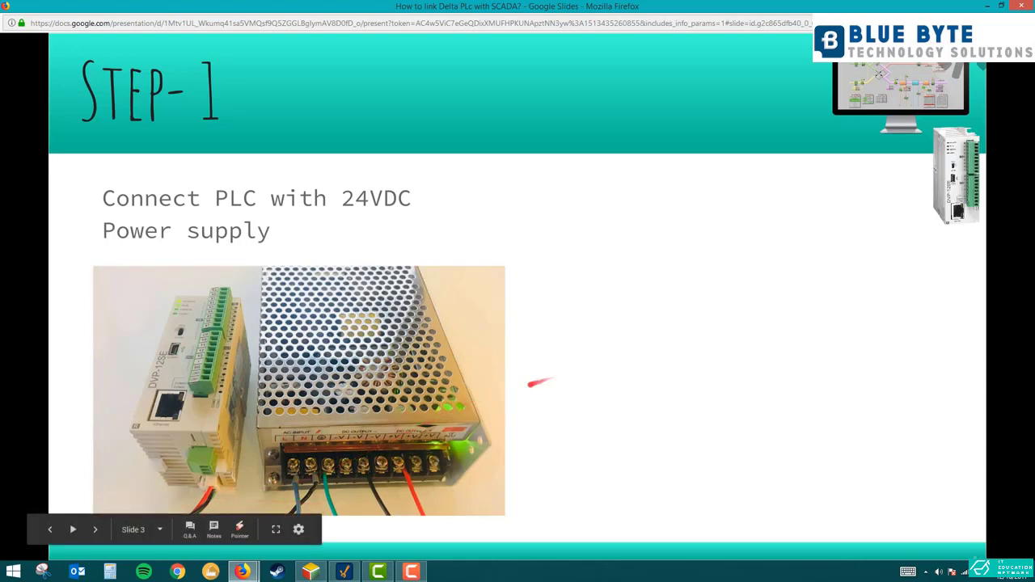
Step: Advance the presentation through Step-2 on the PLC-to-PC ethernet cable to Step-3 on making and downloading sample PLC logic
{"action": "key", "text": "Right"}
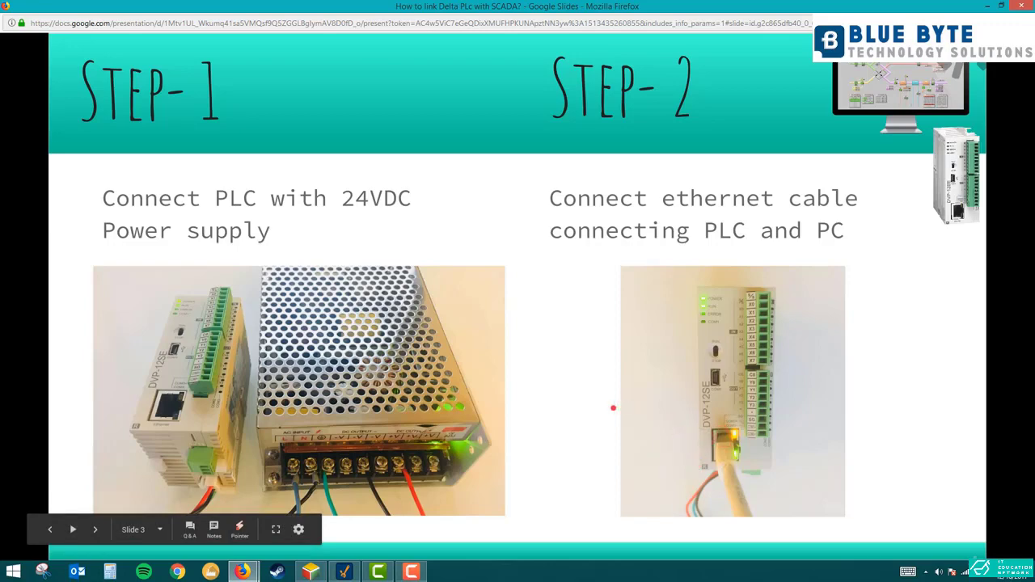
{"action": "left_click", "coordinate": [600, 409]}
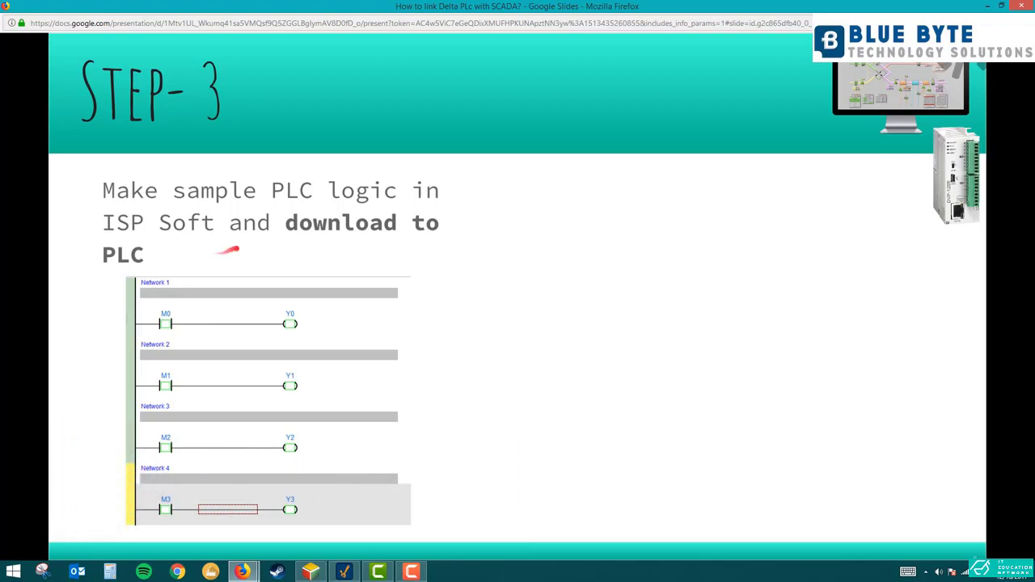
Step: Switch to Delta ISPSoft and view the Prog0 ladder networks and the device Monitor Table beside the slide
{"action": "left_click", "coordinate": [310, 572]}
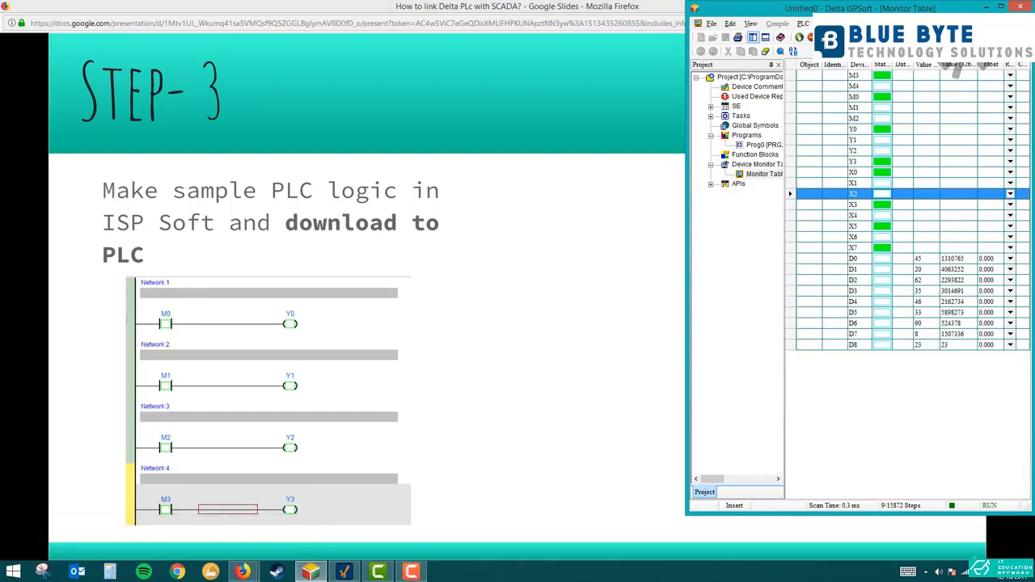
{"action": "double_click", "coordinate": [760, 145]}
{"action": "left_click_drag", "start_coordinate": [686, 160], "coordinate": [575, 161]}
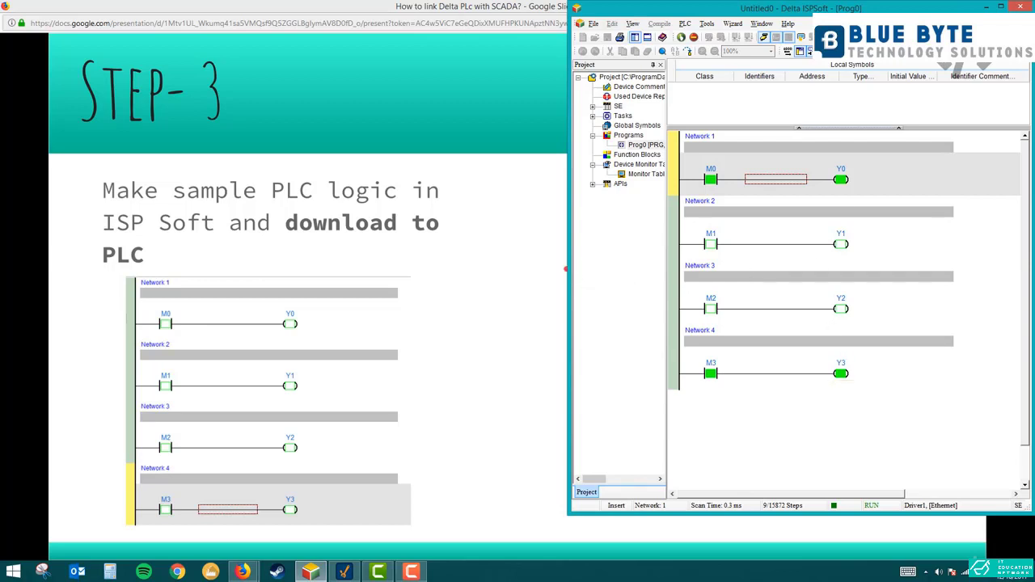
{"action": "left_click_drag", "start_coordinate": [569, 268], "coordinate": [605, 267]}
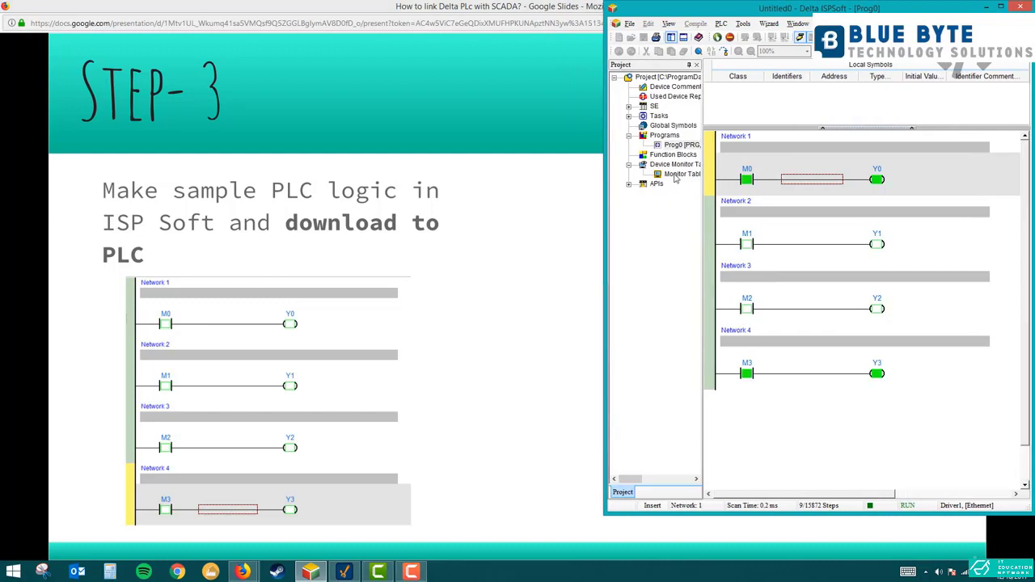
{"action": "double_click", "coordinate": [678, 174]}
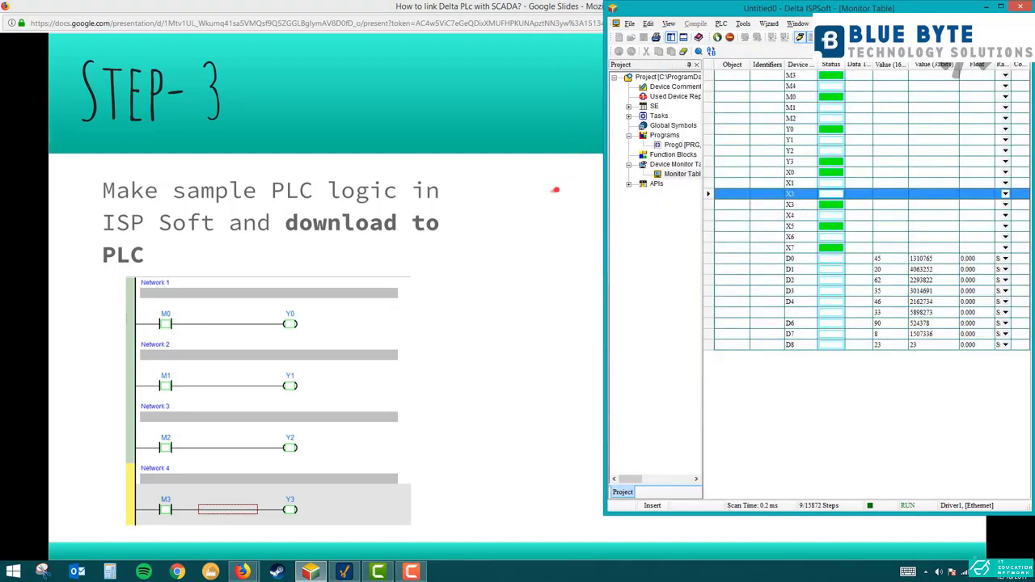
{"action": "left_click_drag", "start_coordinate": [605, 155], "coordinate": [720, 164]}
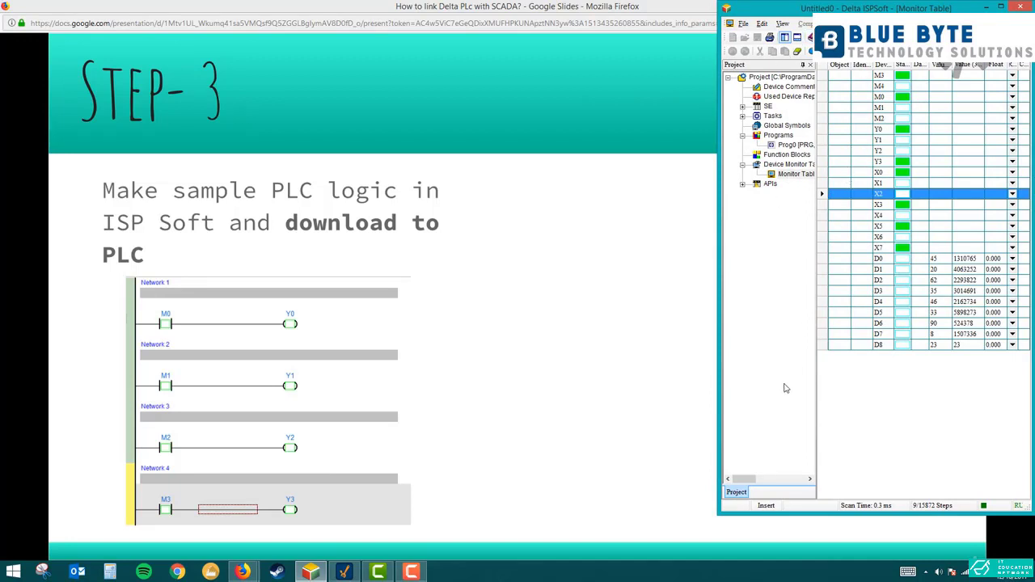
Step: Open COMMGR from the background programs, review Driver1's description and Ethernet connection properties, and close it without changes
{"action": "left_click", "coordinate": [926, 572]}
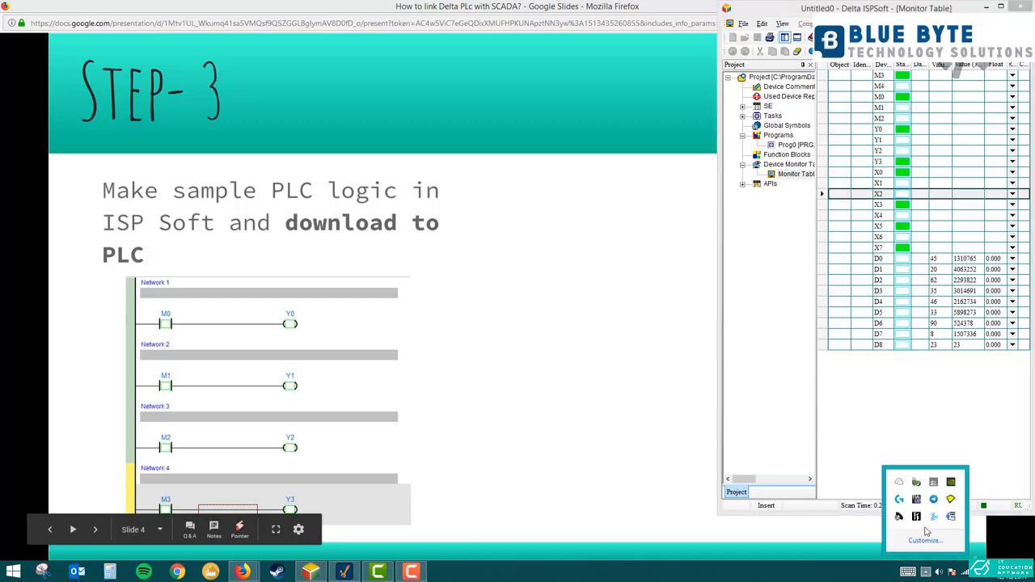
{"action": "left_click", "coordinate": [950, 516]}
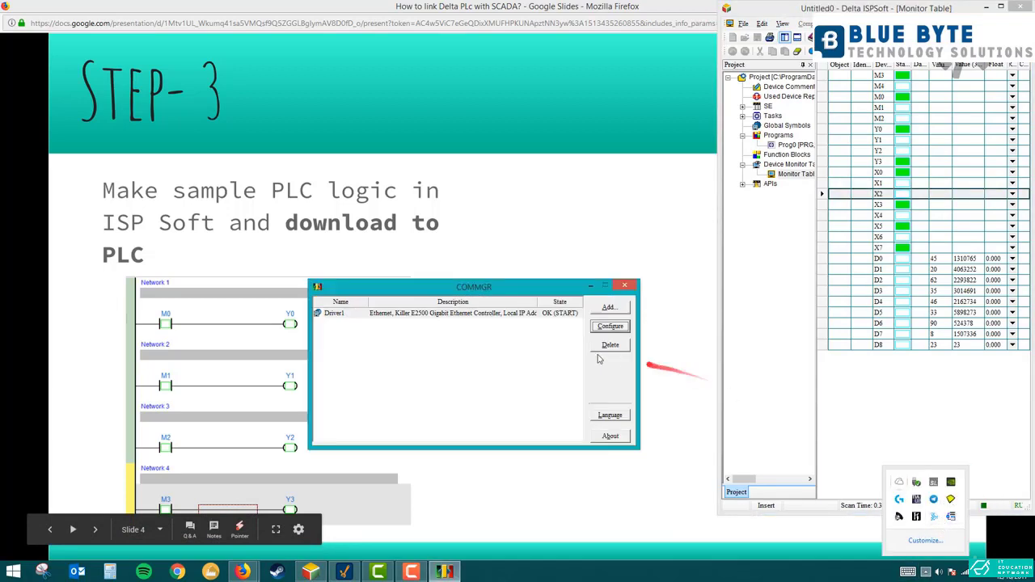
{"action": "left_click", "coordinate": [537, 313]}
{"action": "left_click_drag", "start_coordinate": [544, 301], "coordinate": [564, 302]}
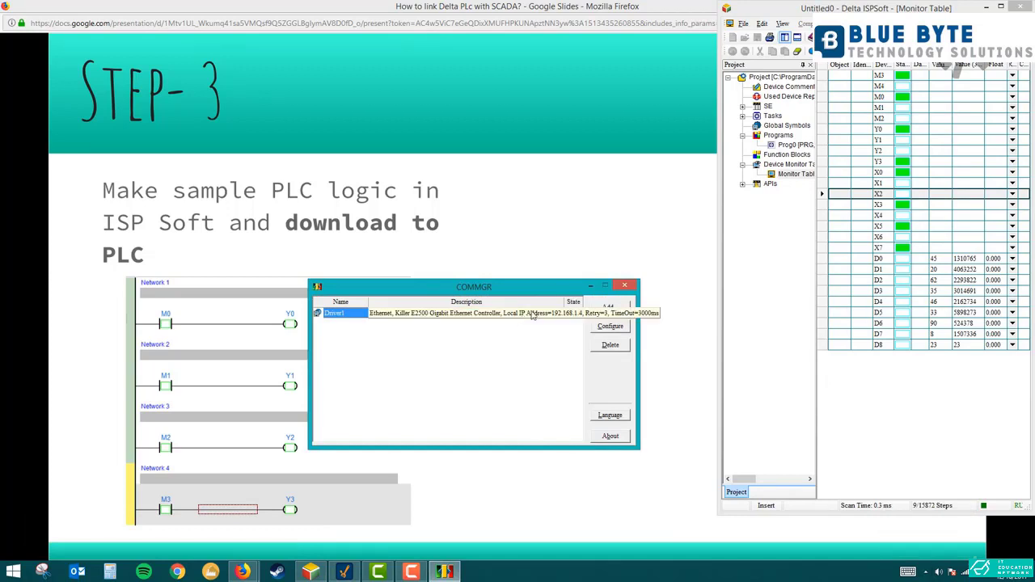
{"action": "left_click_drag", "start_coordinate": [465, 287], "coordinate": [368, 254]}
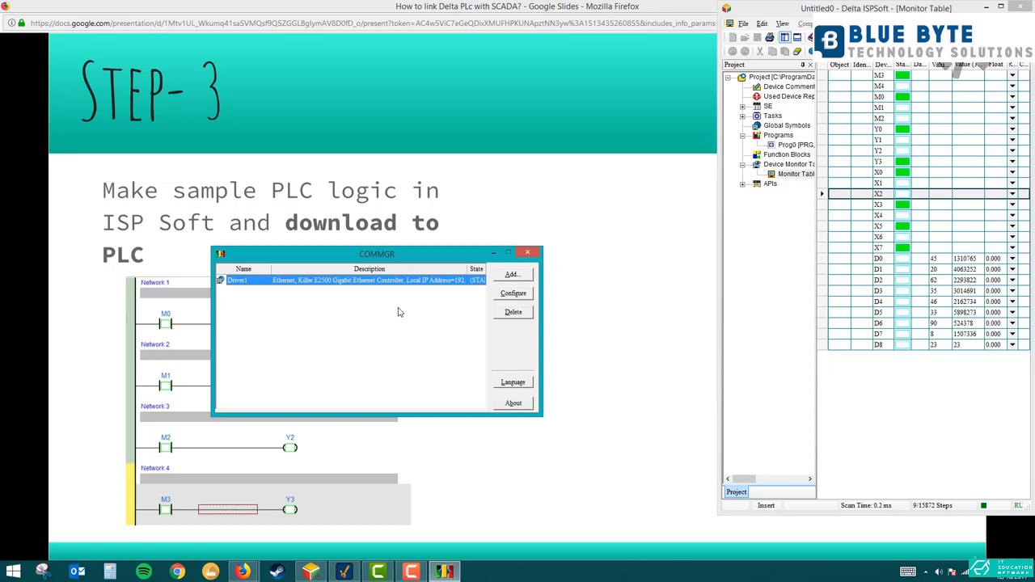
{"action": "left_click", "coordinate": [520, 298]}
{"action": "left_click", "coordinate": [536, 325]}
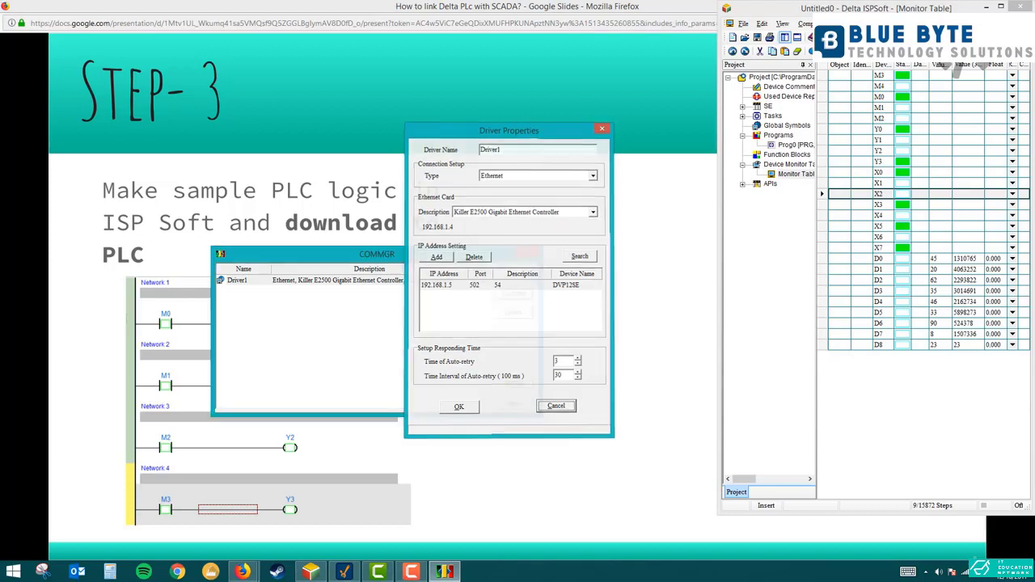
{"action": "left_click", "coordinate": [602, 128]}
{"action": "left_click", "coordinate": [492, 259]}
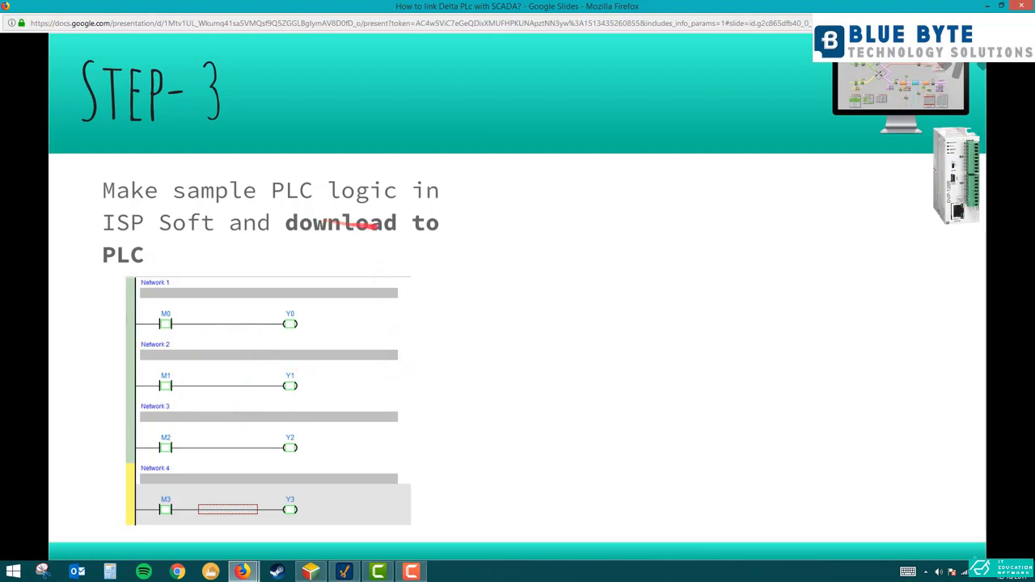
Step: Reveal the Step-3 network settings on the slide and open the PC's network adapter list through Control Panel
{"action": "left_click", "coordinate": [461, 338]}
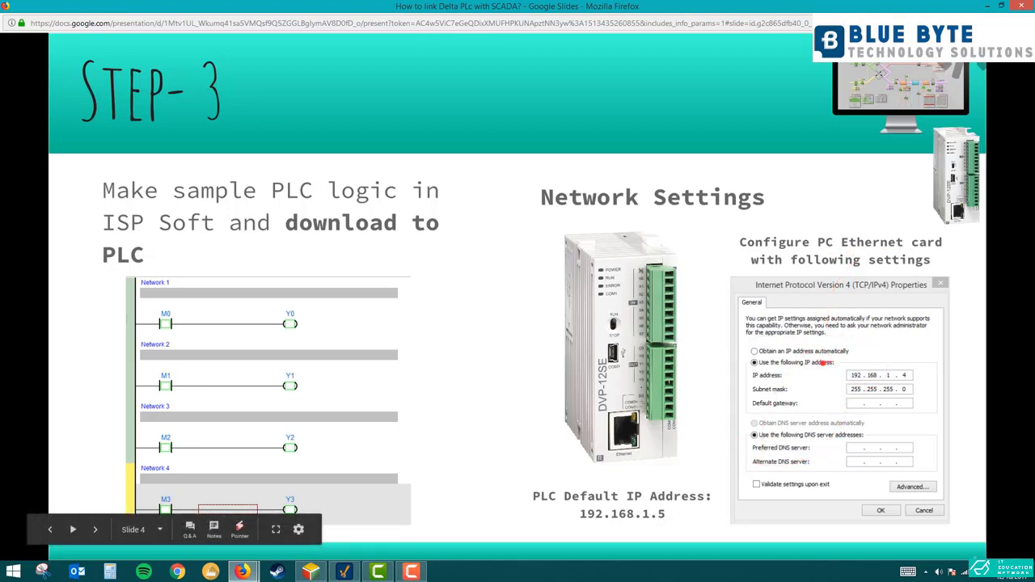
{"action": "right_click", "coordinate": [21, 572]}
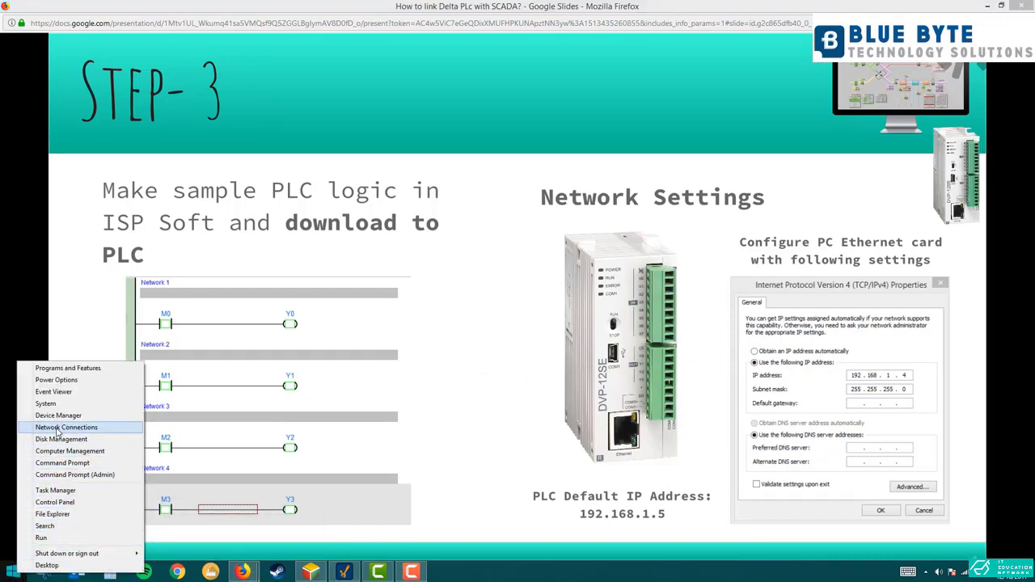
{"action": "left_click", "coordinate": [54, 503]}
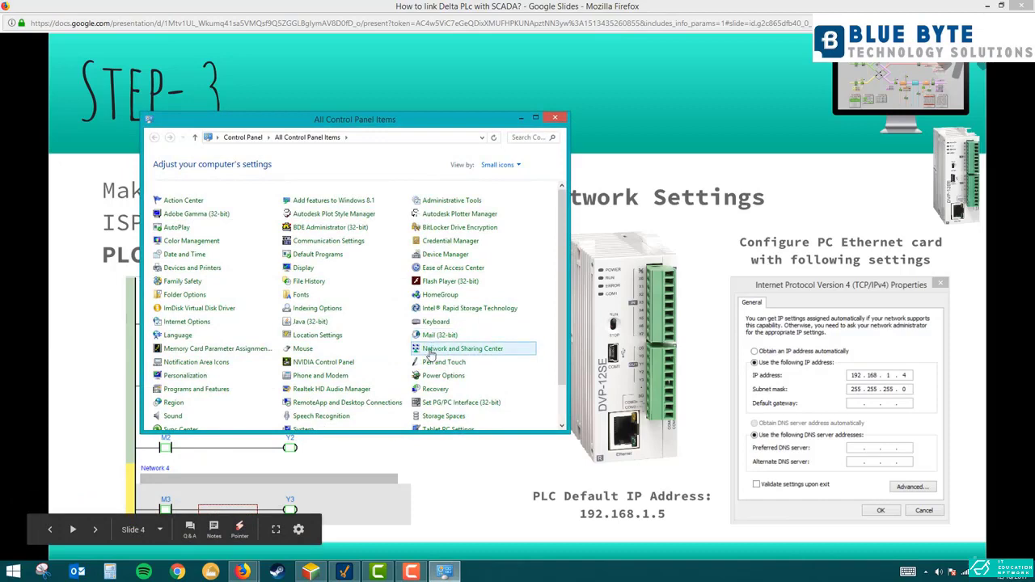
{"action": "left_click", "coordinate": [432, 351]}
{"action": "left_click", "coordinate": [194, 179]}
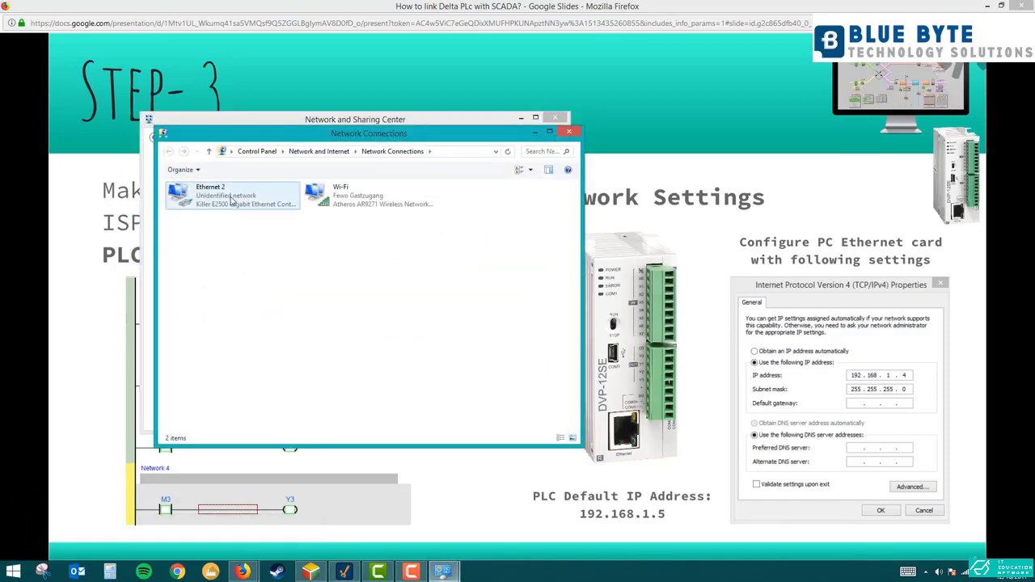
Step: Examine the static IP address and subnet mask in Ethernet 2's TCP/IPv4 properties, and close all network windows
{"action": "right_click", "coordinate": [218, 201]}
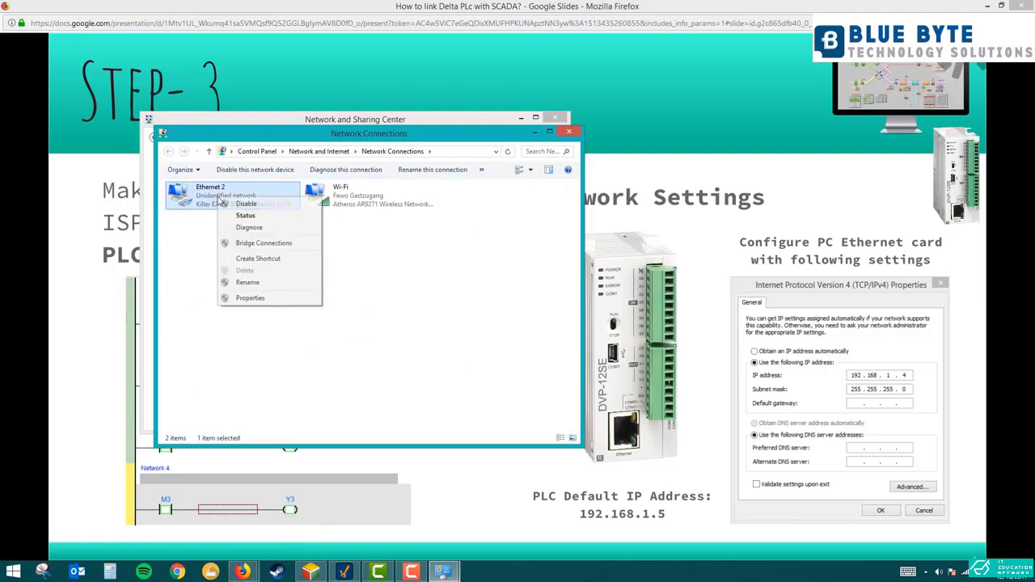
{"action": "left_click", "coordinate": [241, 296]}
{"action": "left_click", "coordinate": [239, 311]}
{"action": "scroll", "coordinate": [239, 297], "scroll_direction": "down", "scroll_amount": 2}
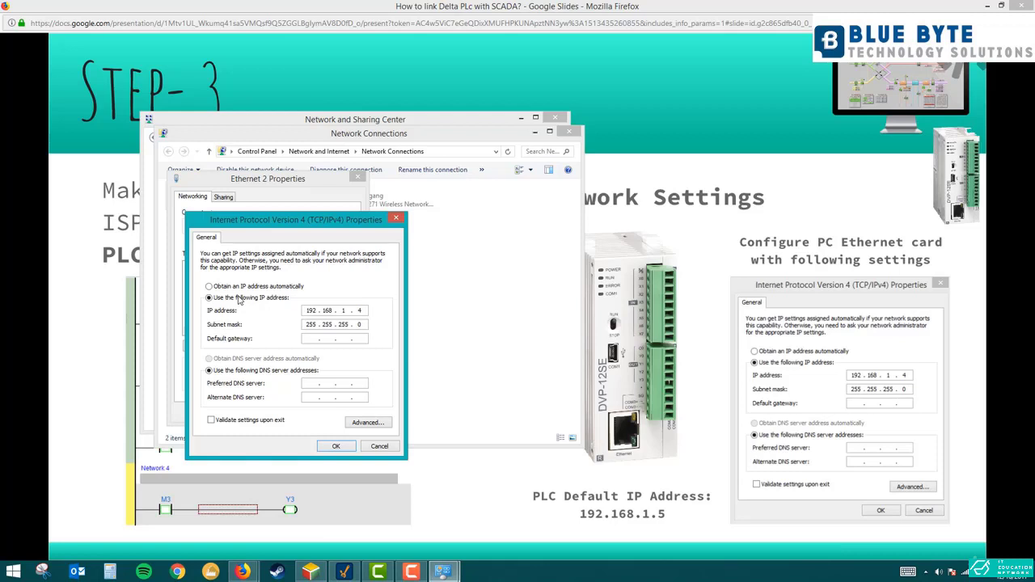
{"action": "key", "text": "Right"}
{"action": "key", "text": "Right"}
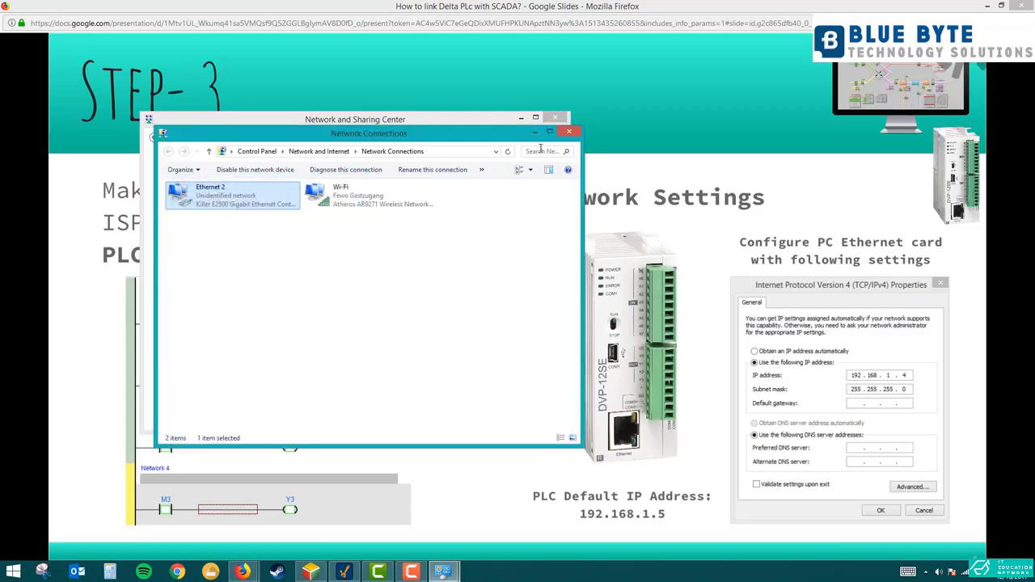
{"action": "left_click", "coordinate": [568, 134]}
{"action": "left_click", "coordinate": [554, 118]}
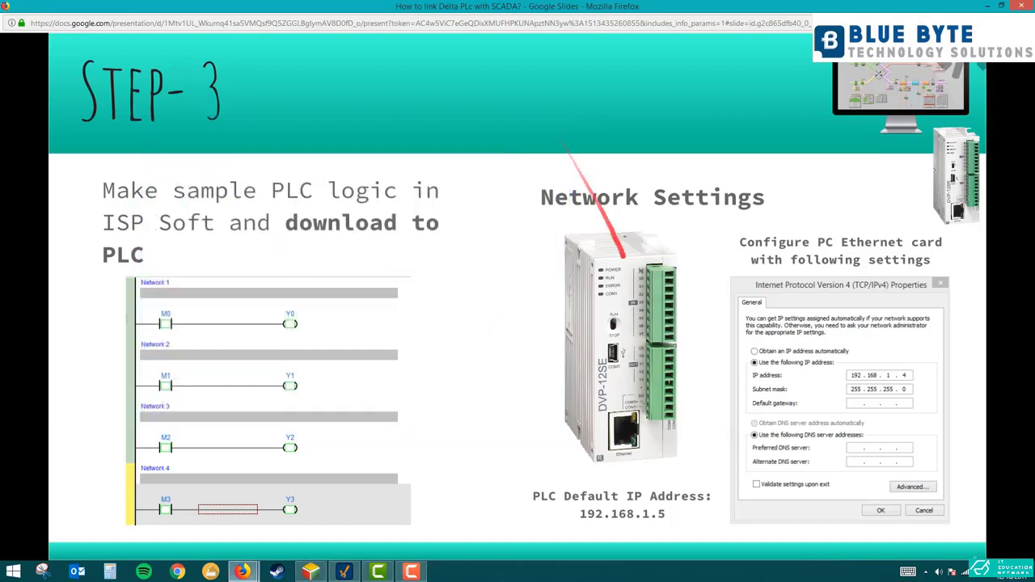
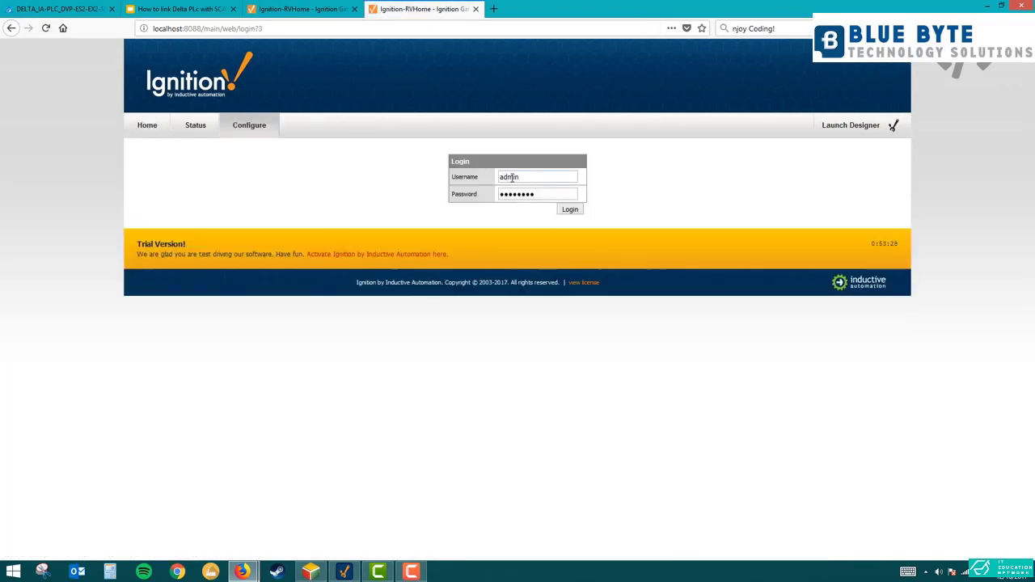
Step: Log in to the Ignition gateway configuration with the prefilled credentials and open the device connections from its home page
{"action": "left_click", "coordinate": [511, 199]}
{"action": "left_click", "coordinate": [573, 210]}
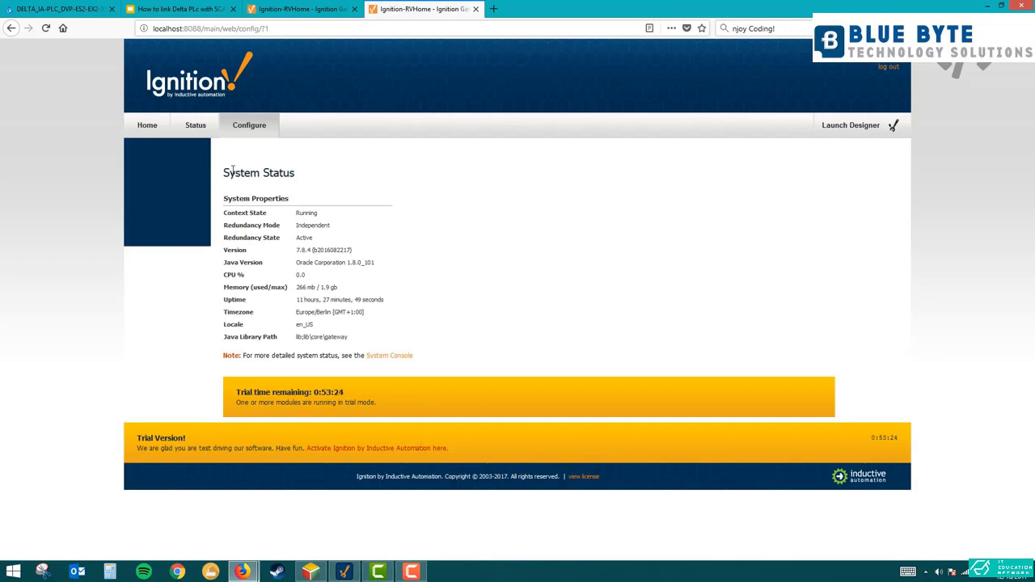
{"action": "left_click", "coordinate": [148, 126]}
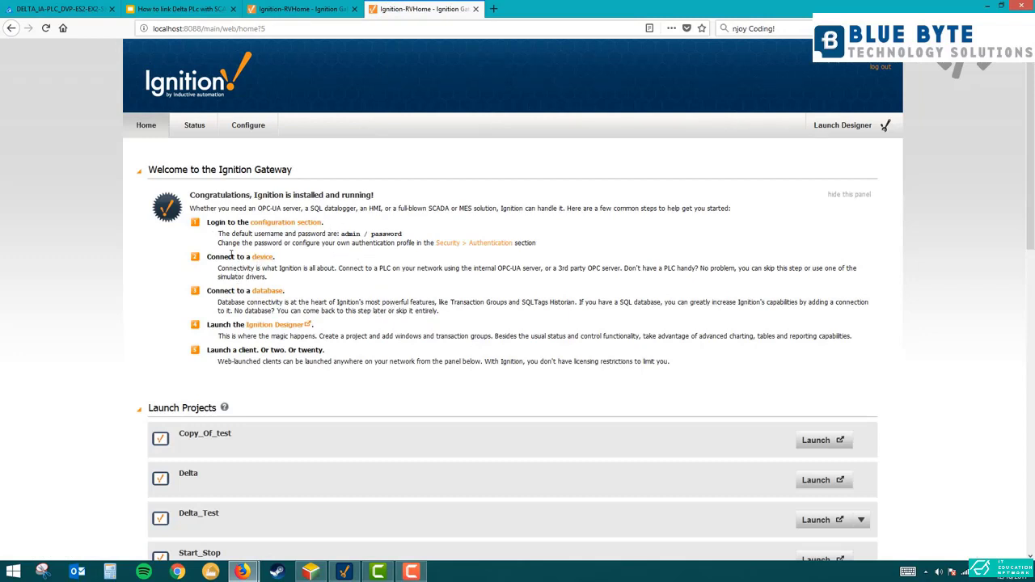
{"action": "left_click", "coordinate": [261, 258]}
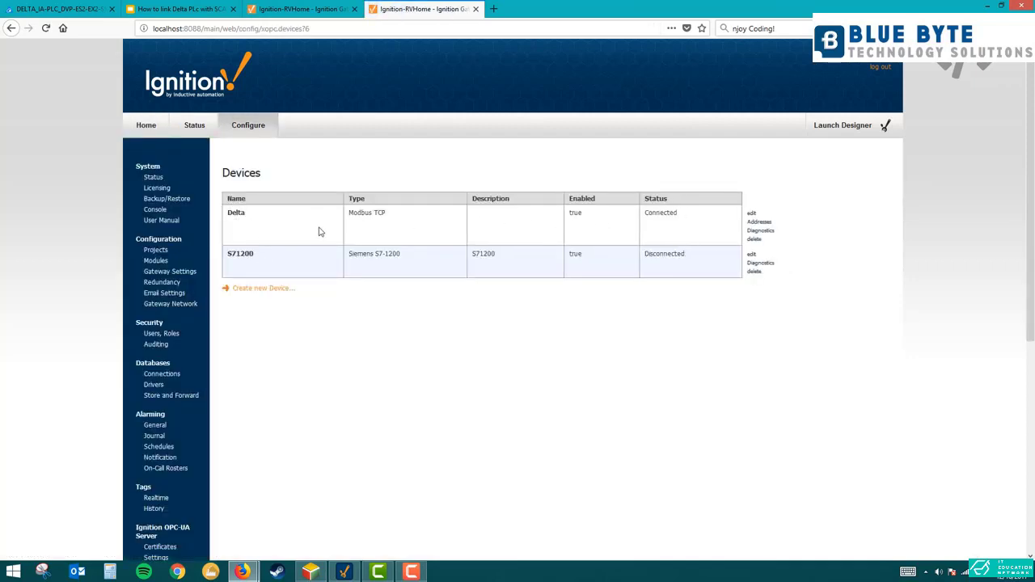
Step: Start creating a new device and choose Modbus TCP as its type
{"action": "left_click", "coordinate": [252, 289]}
{"action": "scroll", "coordinate": [275, 321], "scroll_direction": "down", "scroll_amount": 3}
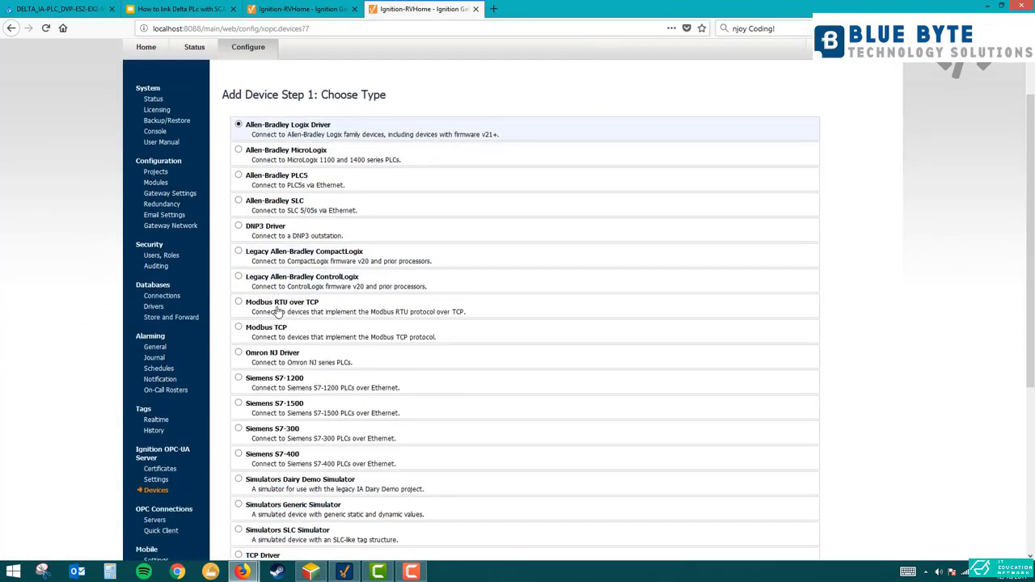
{"action": "scroll", "coordinate": [275, 321], "scroll_direction": "down", "scroll_amount": 2}
{"action": "scroll", "coordinate": [283, 307], "scroll_direction": "up", "scroll_amount": 2}
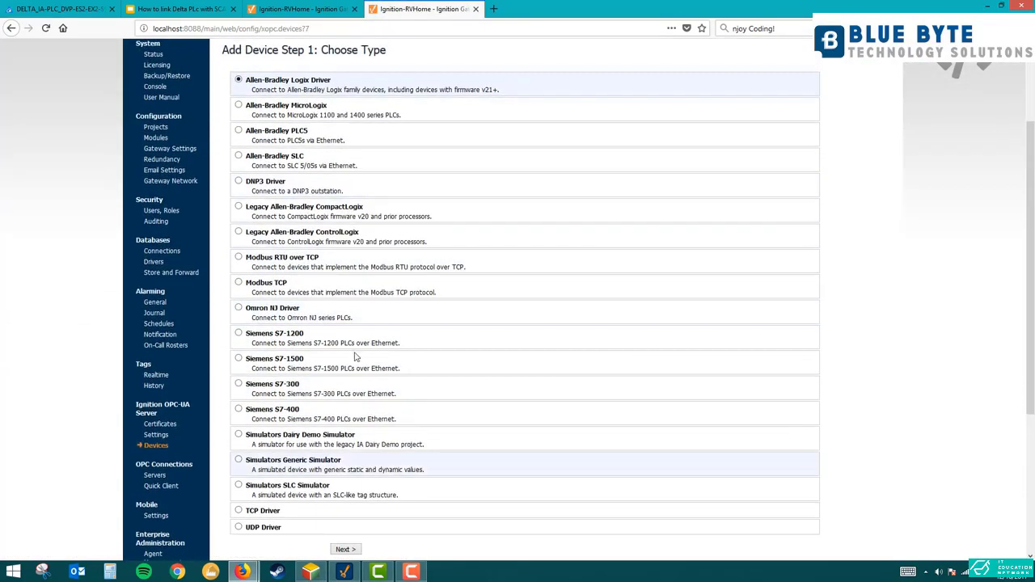
{"action": "left_click", "coordinate": [237, 285]}
{"action": "scroll", "coordinate": [275, 289], "scroll_direction": "down", "scroll_amount": 1}
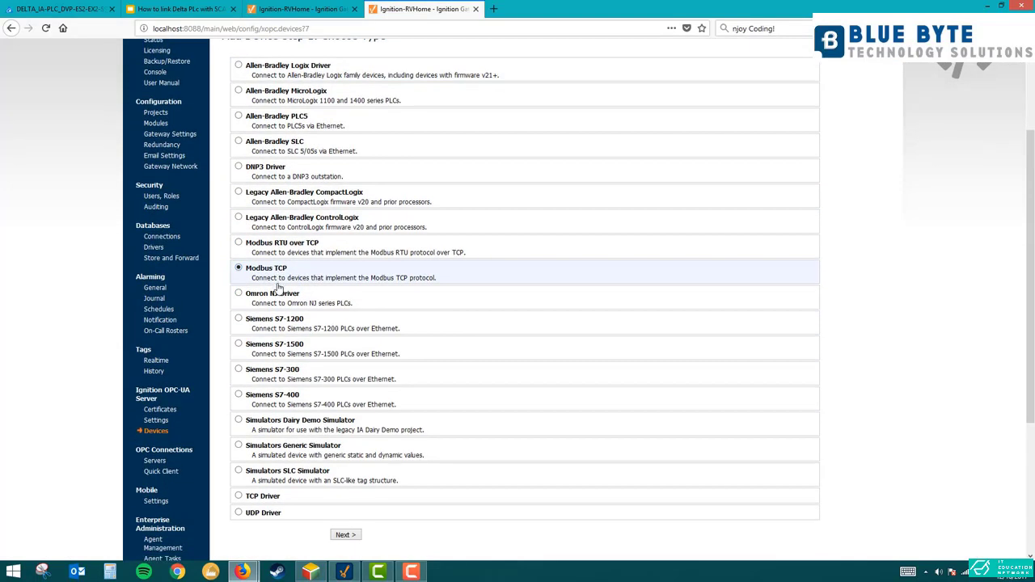
{"action": "left_click", "coordinate": [338, 530]}
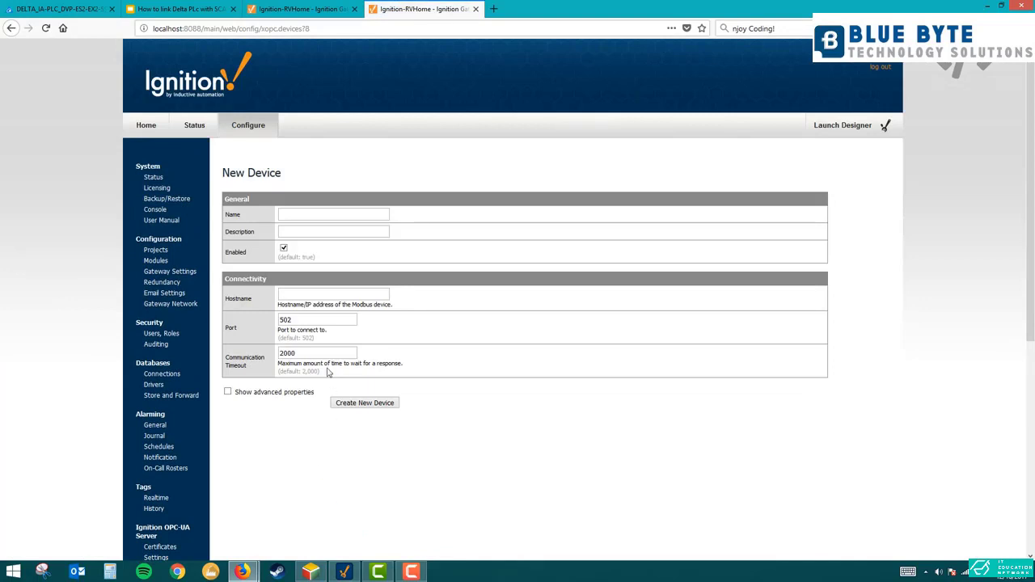
Step: Name the new device Delta2 and set its hostname to 192.168.1.5
{"action": "left_click", "coordinate": [294, 216]}
{"action": "type", "text": "Delta2"}
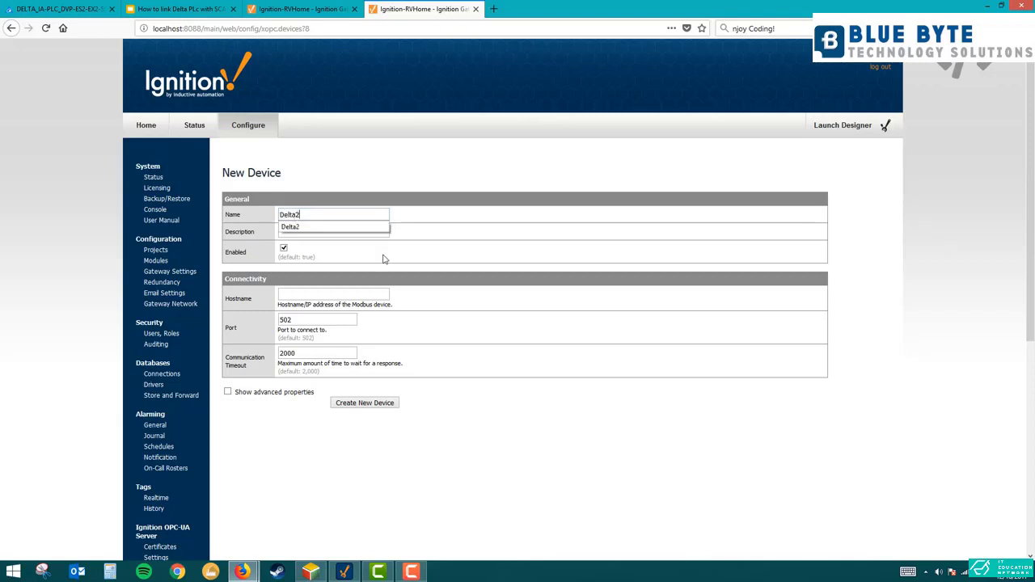
{"action": "left_click", "coordinate": [297, 227]}
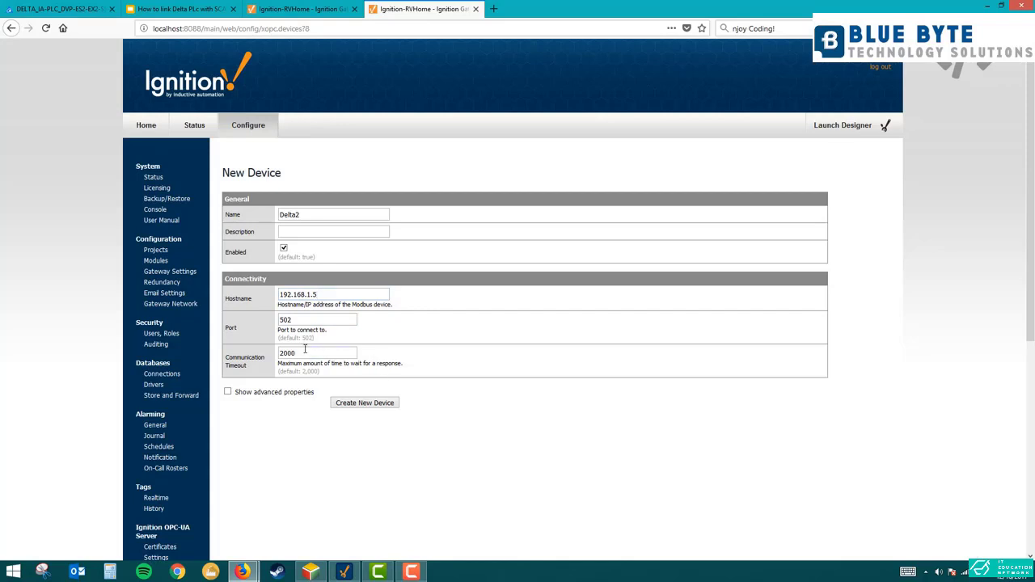
Step: Show the device's advanced properties and enable Force Multiple Register Writes
{"action": "left_click", "coordinate": [228, 393]}
{"action": "scroll", "coordinate": [330, 356], "scroll_direction": "down", "scroll_amount": 5}
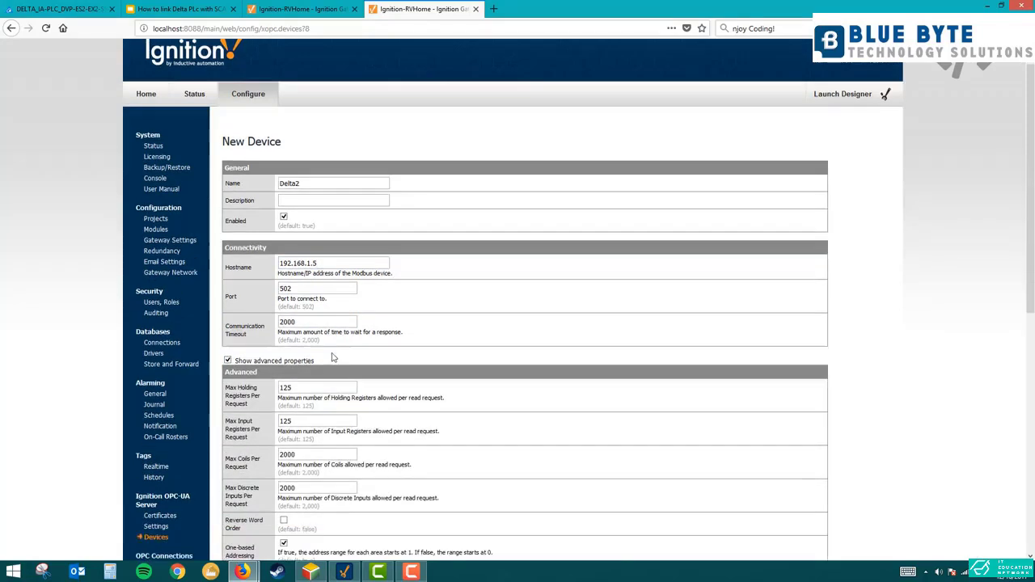
{"action": "scroll", "coordinate": [329, 348], "scroll_direction": "down", "scroll_amount": 2}
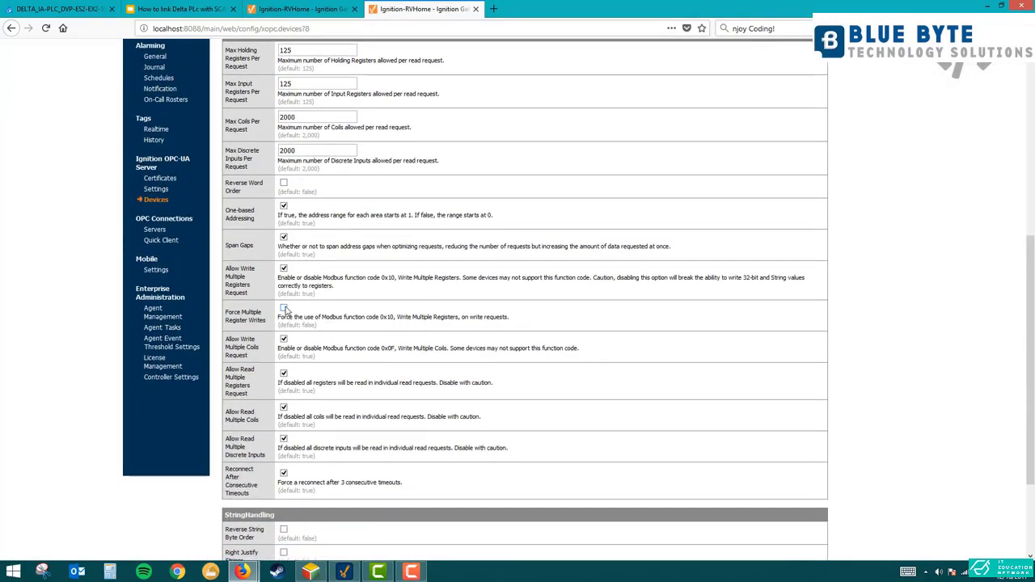
{"action": "left_click", "coordinate": [284, 308]}
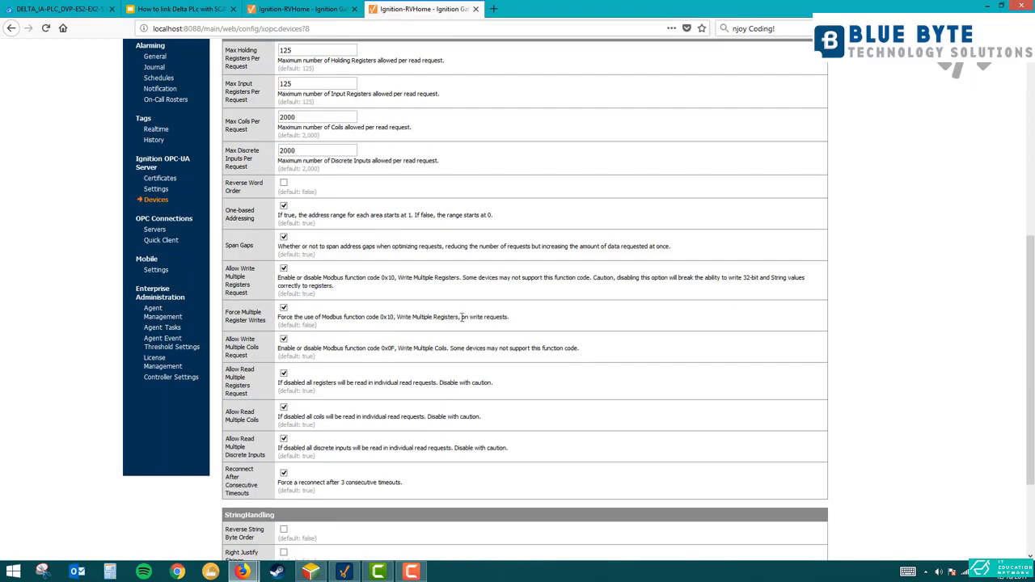
{"action": "scroll", "coordinate": [295, 314], "scroll_direction": "down", "scroll_amount": 3}
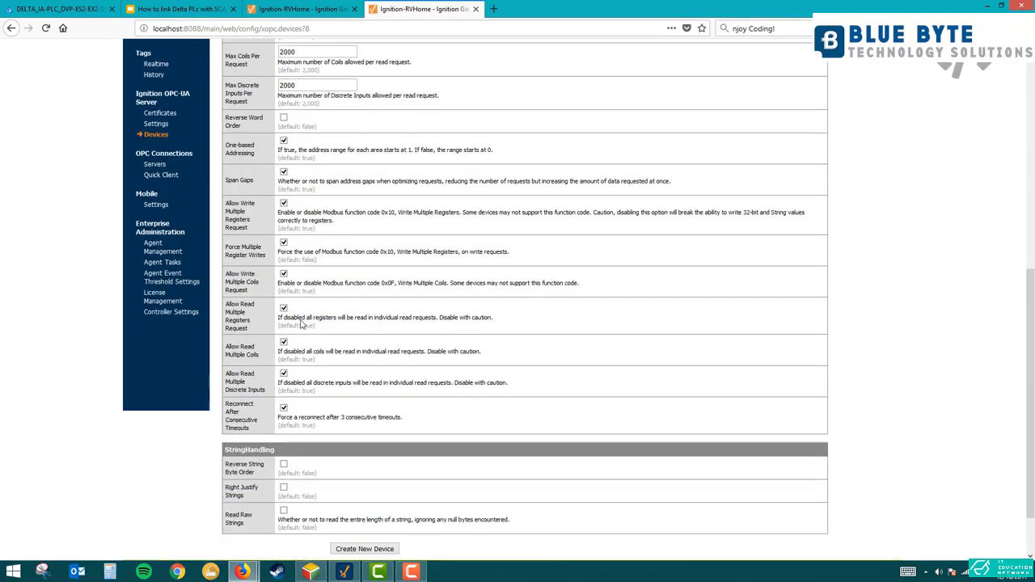
Step: Create the Delta2 device with the entered settings and delete it again from the device list
{"action": "left_click", "coordinate": [364, 482]}
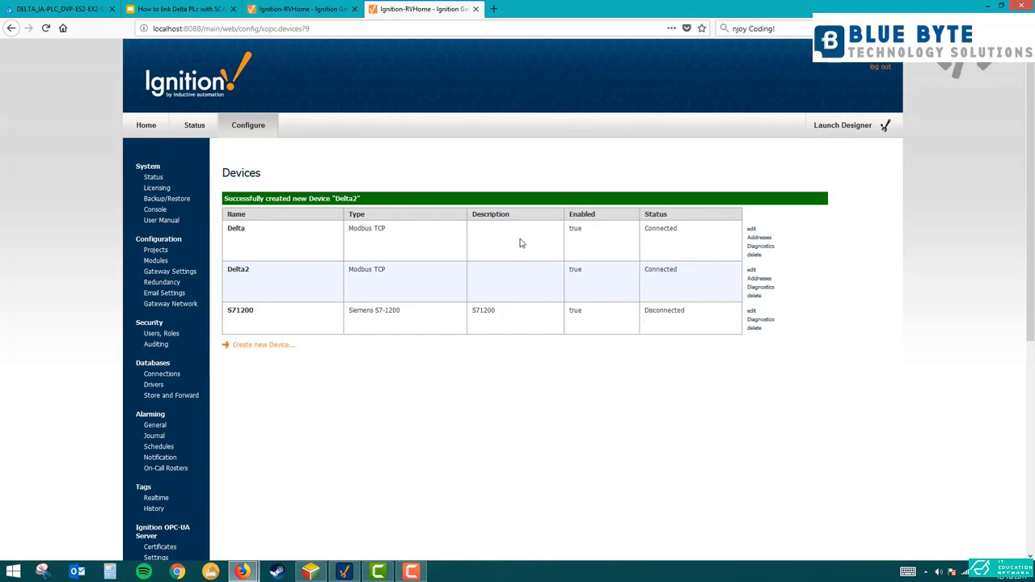
{"action": "left_click", "coordinate": [753, 296]}
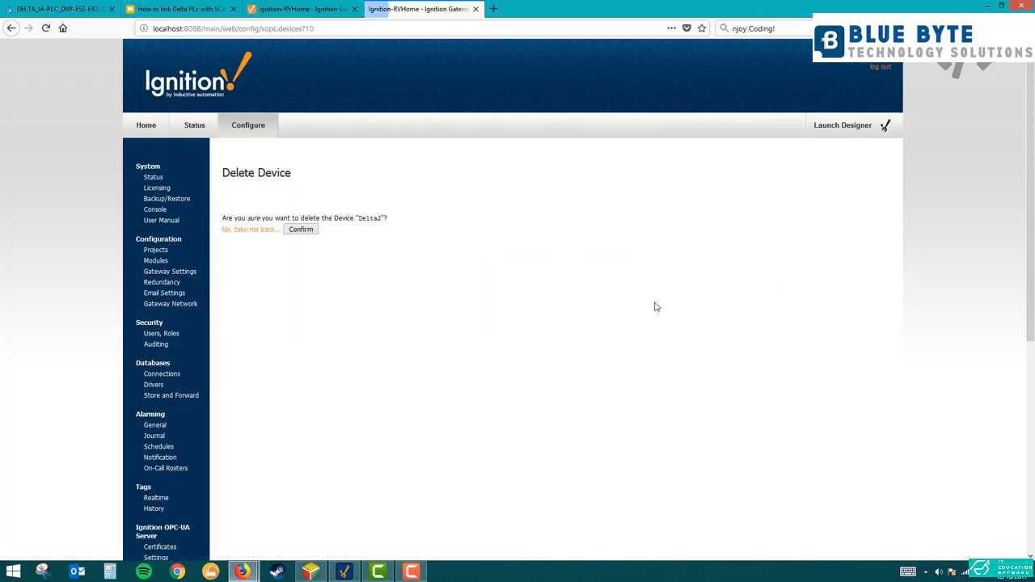
{"action": "left_click", "coordinate": [304, 232]}
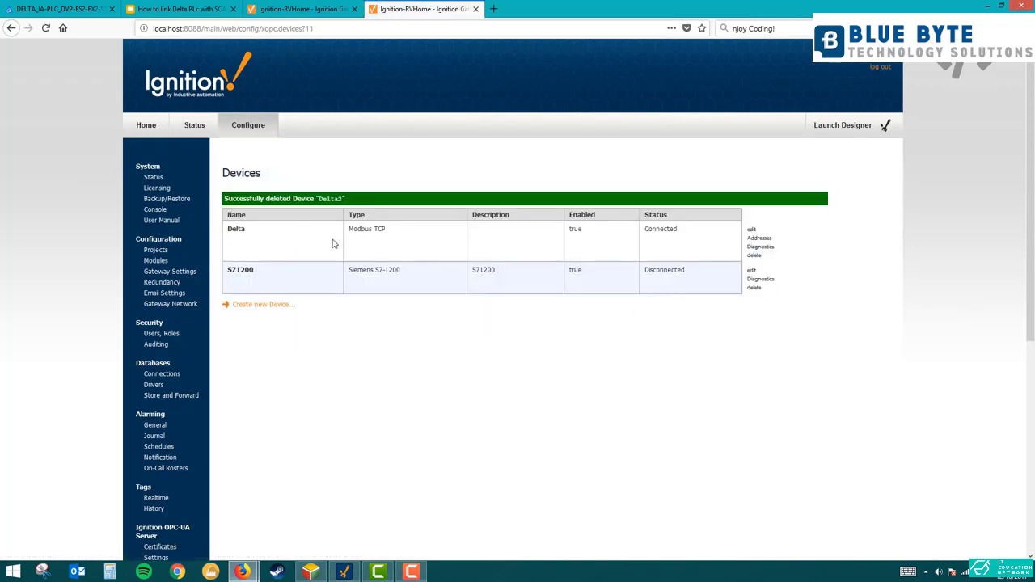
Step: Review the existing Delta device's name, Modbus TCP type and connection status in the device list
{"action": "left_click_drag", "start_coordinate": [237, 229], "coordinate": [684, 238]}
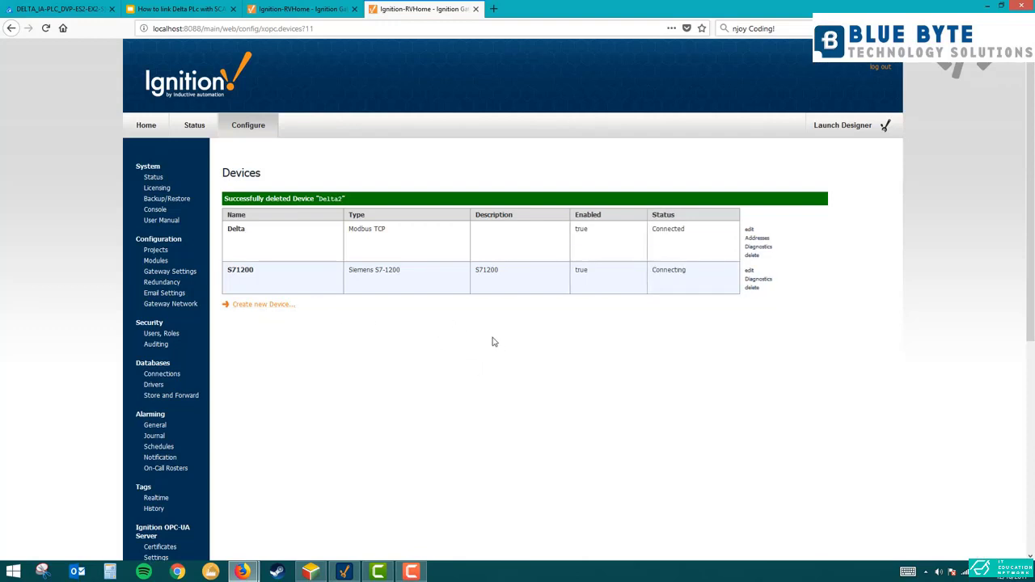
{"action": "double_click", "coordinate": [238, 230]}
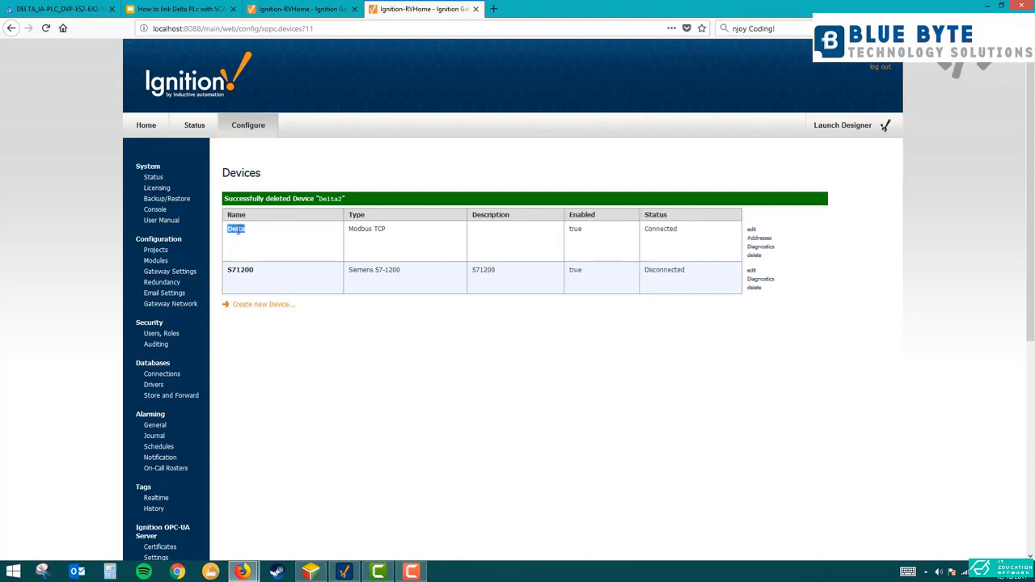
{"action": "left_click", "coordinate": [263, 244]}
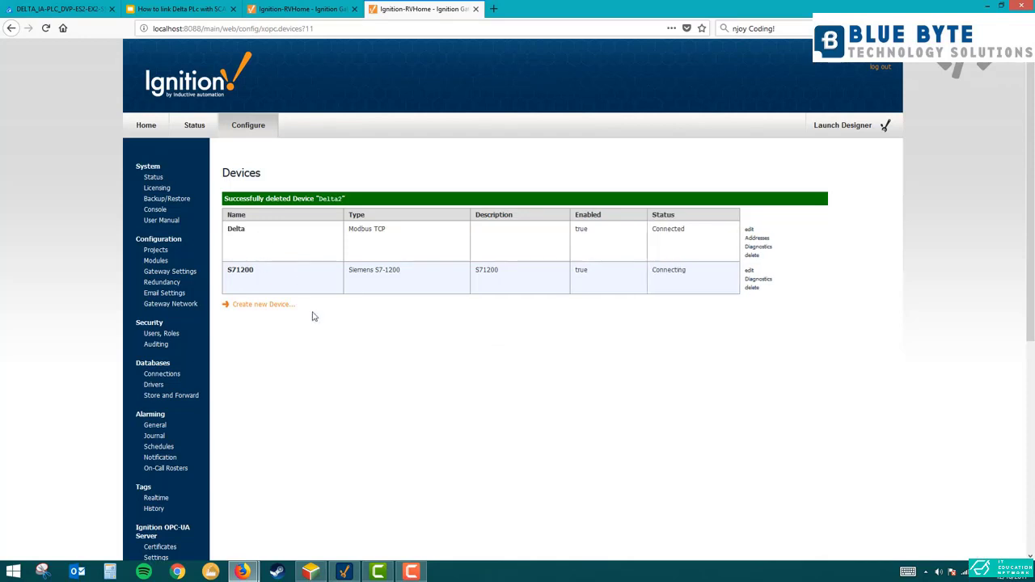
Step: Switch to the Google Slides presentation and advance to the Step-5 slide about defining tags
{"action": "mouse_move", "coordinate": [259, 566]}
{"action": "left_click", "coordinate": [301, 521]}
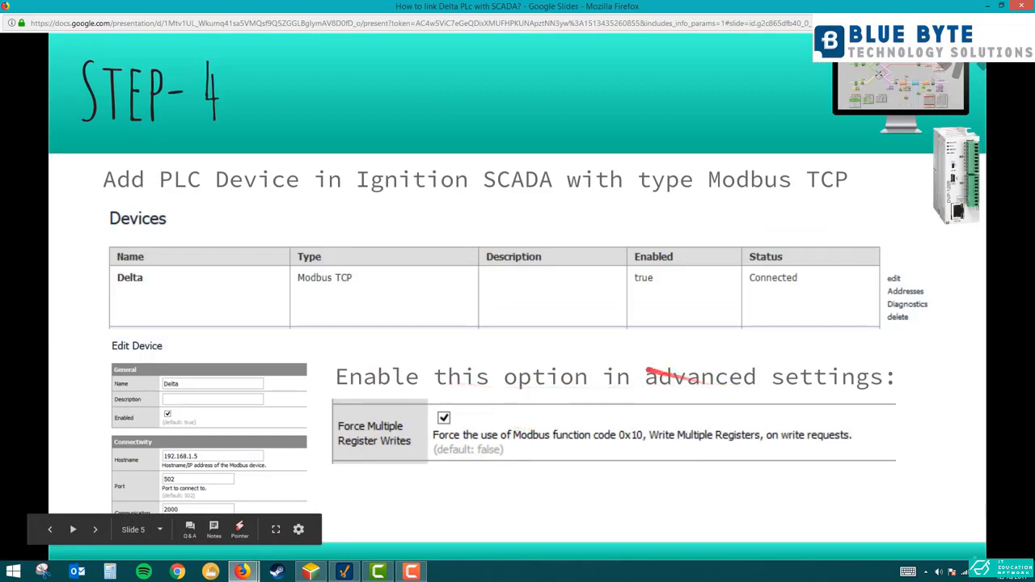
{"action": "key", "text": "Right"}
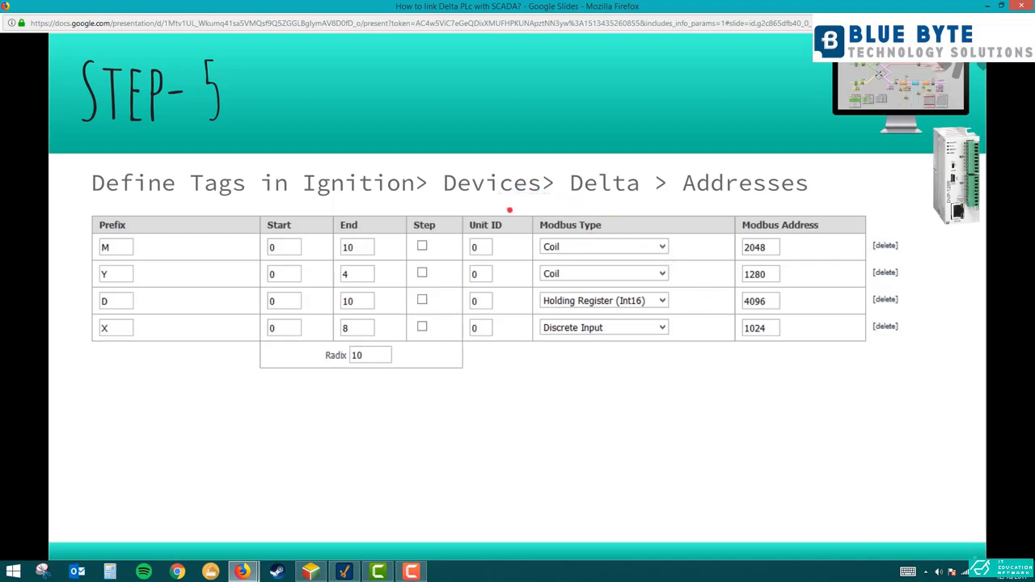
Step: Bring up ISPSoft and Ignition Designer and toggle auxiliary inputs M0 and M1 on the Delta 12SE test panel
{"action": "left_click", "coordinate": [311, 572]}
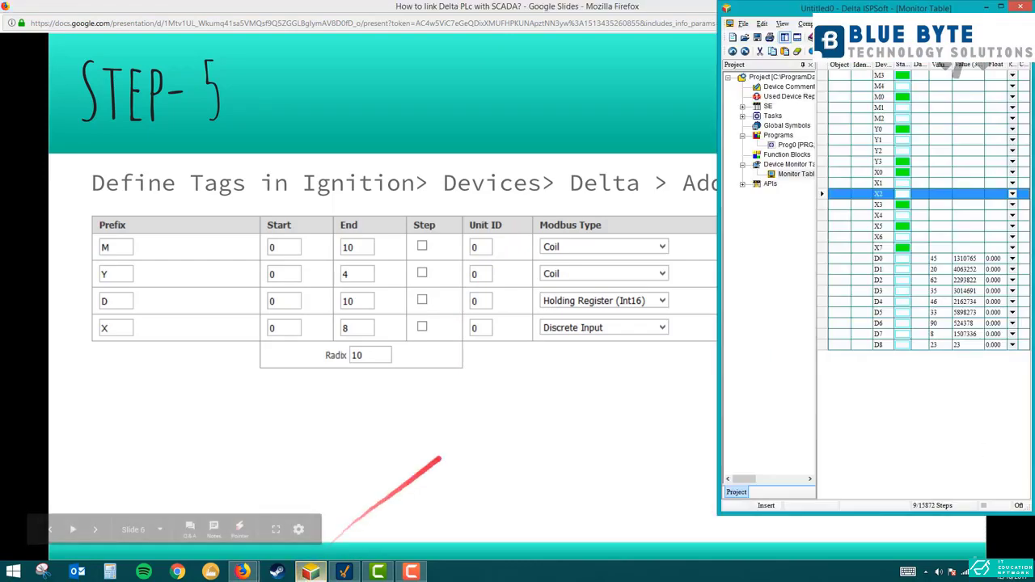
{"action": "left_click", "coordinate": [343, 572]}
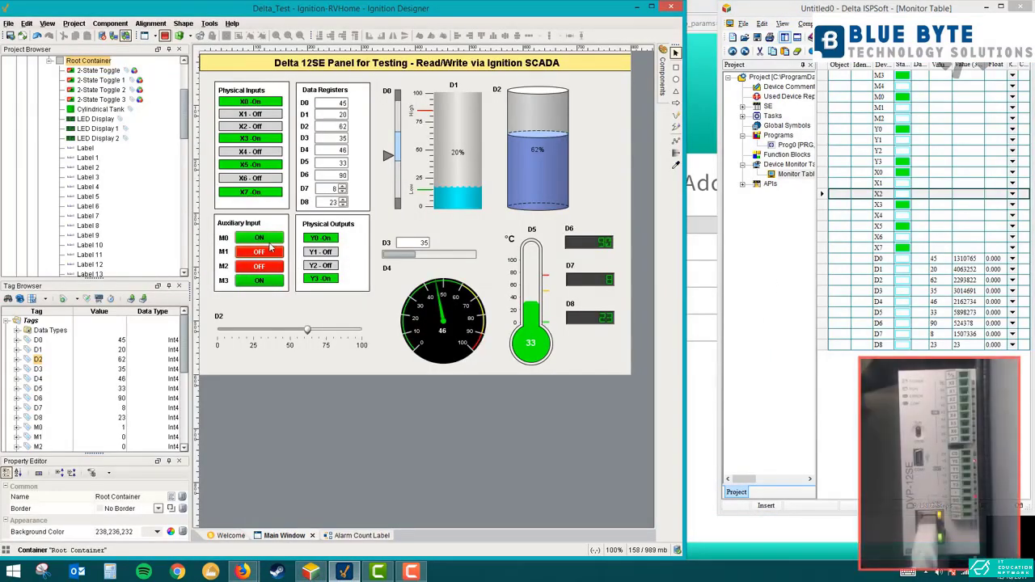
{"action": "left_click", "coordinate": [270, 242]}
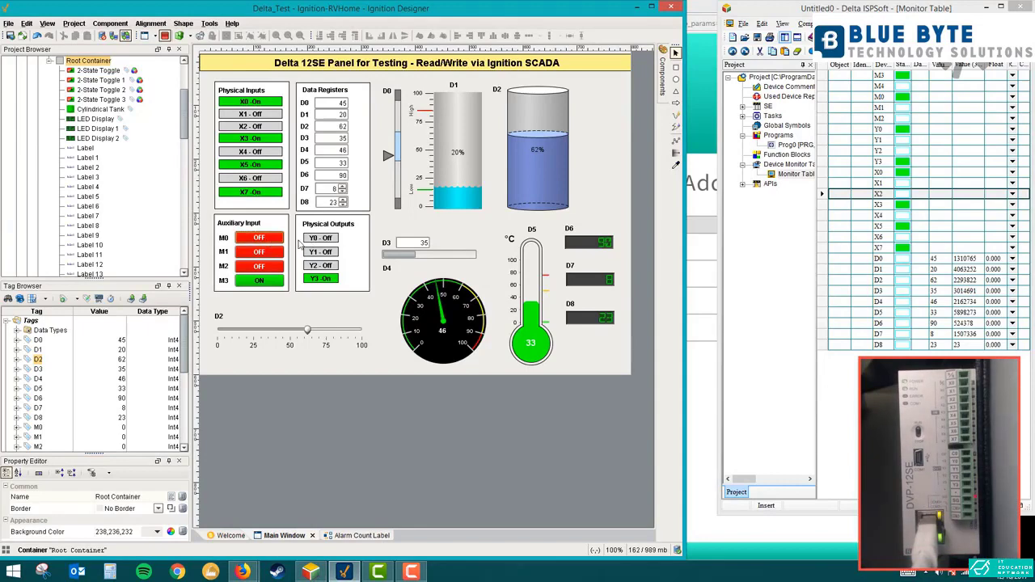
{"action": "left_click", "coordinate": [272, 239]}
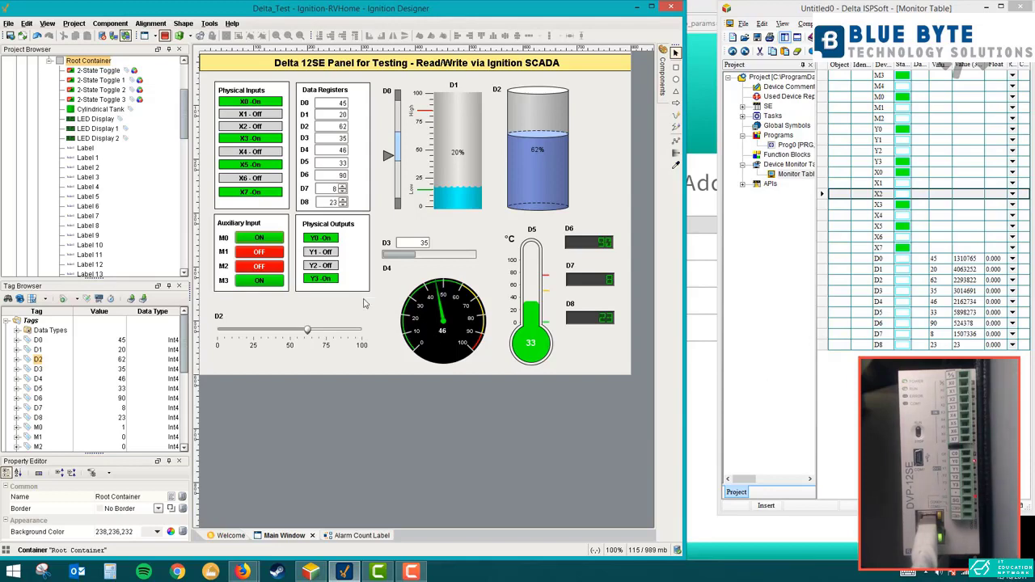
{"action": "left_click", "coordinate": [259, 239]}
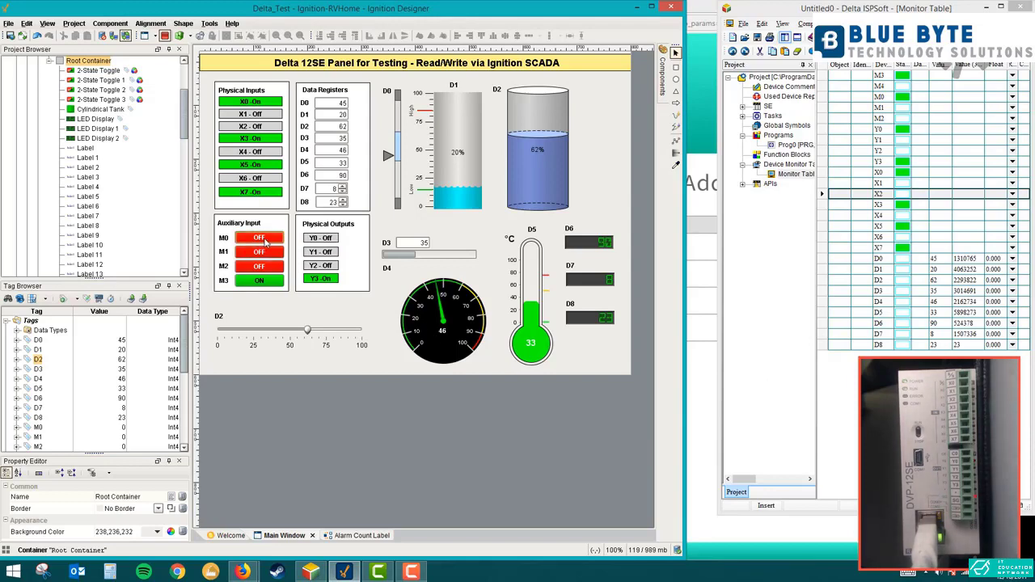
{"action": "left_click", "coordinate": [265, 240]}
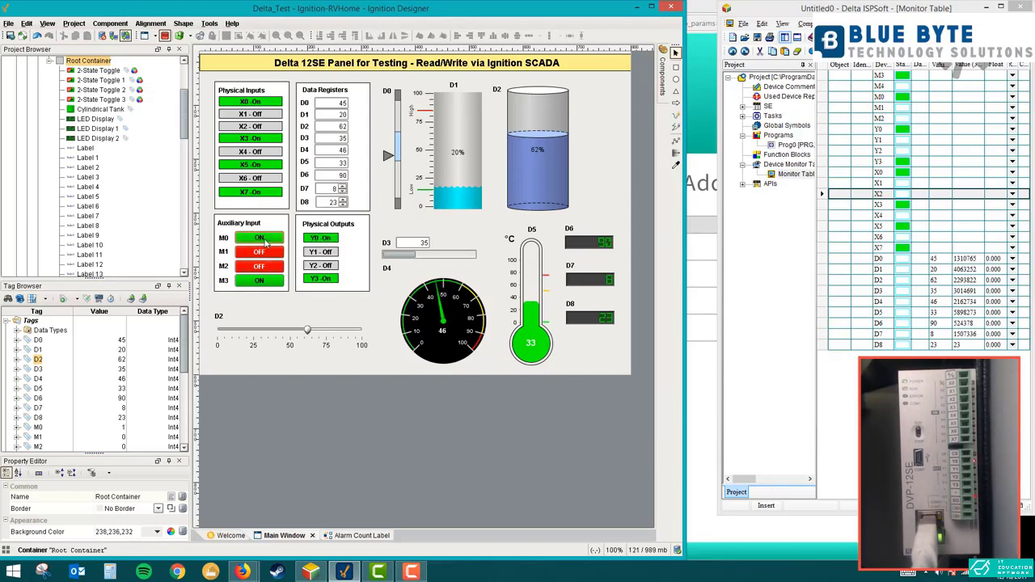
{"action": "left_click", "coordinate": [265, 240]}
{"action": "left_click", "coordinate": [270, 242]}
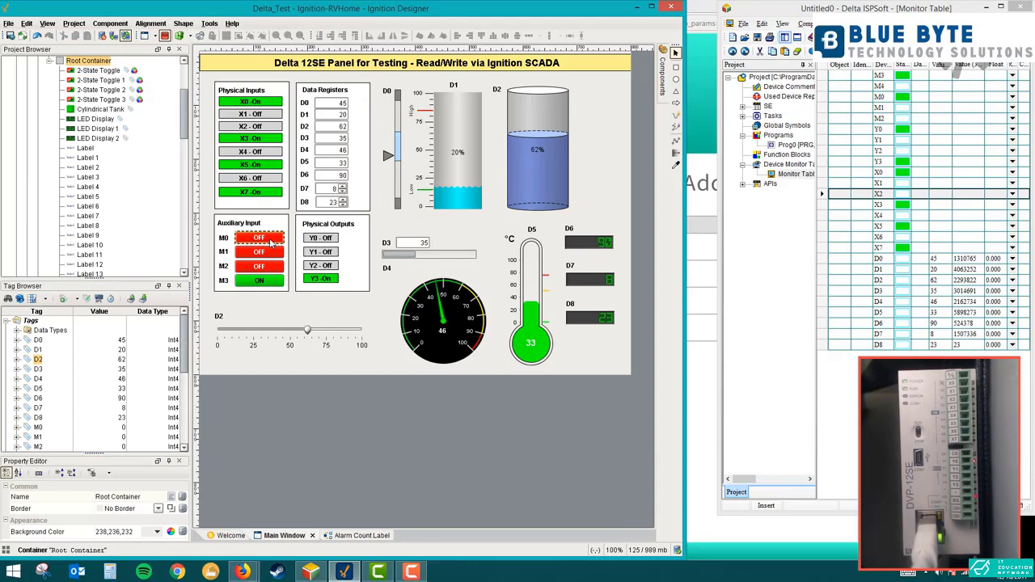
{"action": "left_click", "coordinate": [273, 252]}
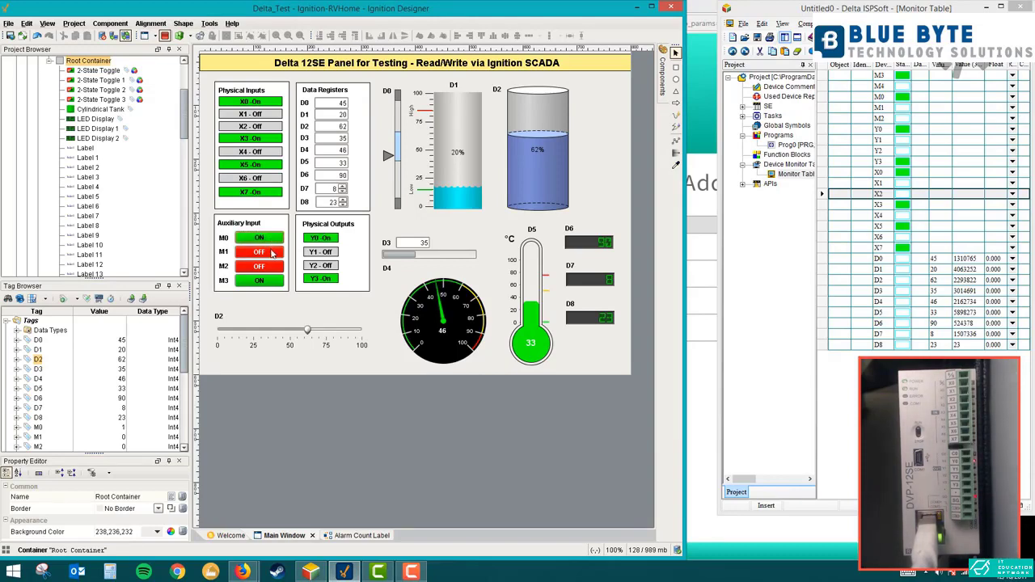
{"action": "left_click", "coordinate": [273, 253]}
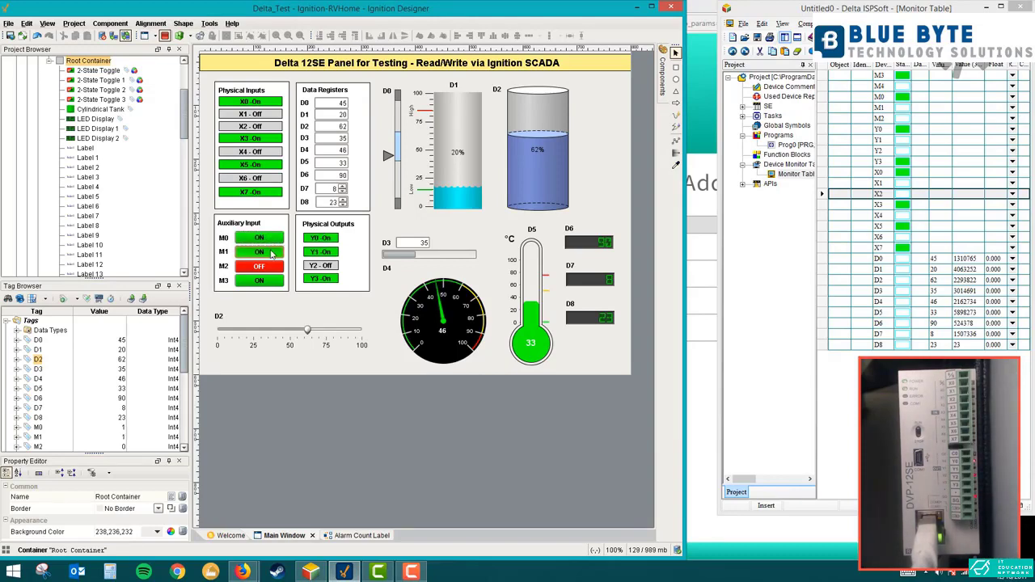
Step: Open the Prog0 ladder in ISPSoft and toggle M0, M1 and M2 on the Ignition panel, ending with M0 off and M1 on
{"action": "double_click", "coordinate": [790, 144]}
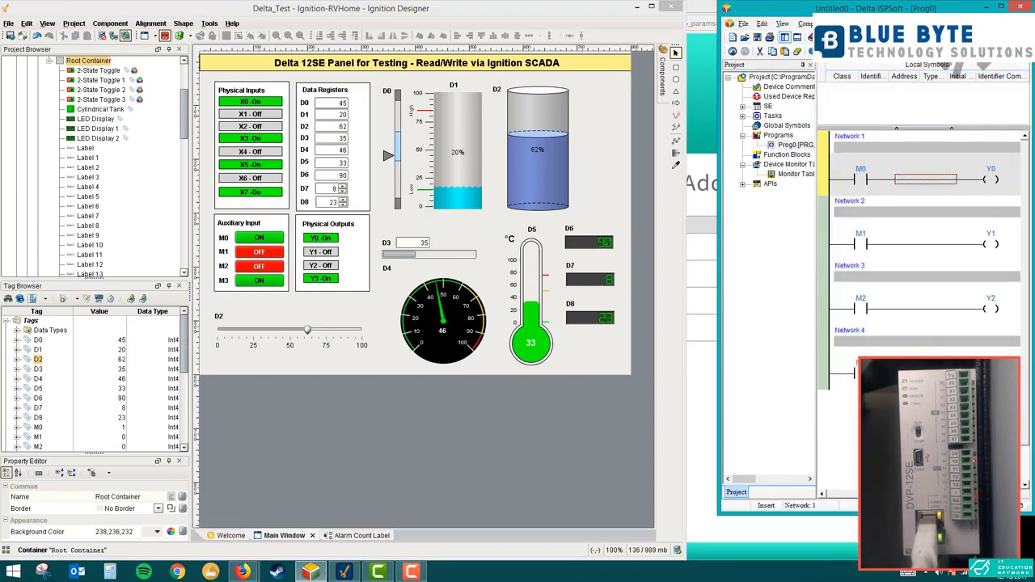
{"action": "left_click", "coordinate": [271, 252]}
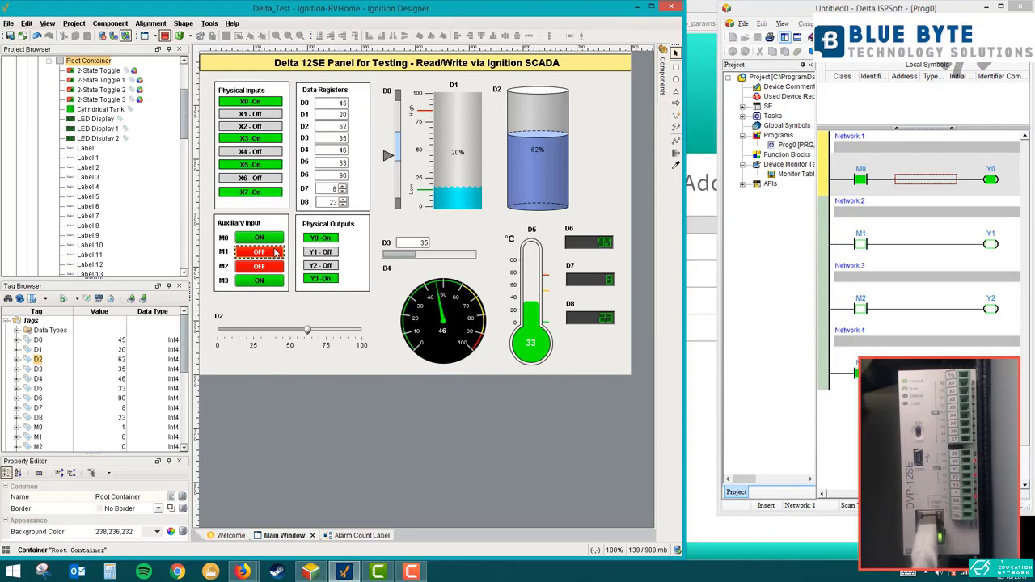
{"action": "left_click", "coordinate": [273, 268]}
{"action": "left_click", "coordinate": [274, 252]}
{"action": "left_click", "coordinate": [273, 267]}
{"action": "left_click", "coordinate": [276, 239]}
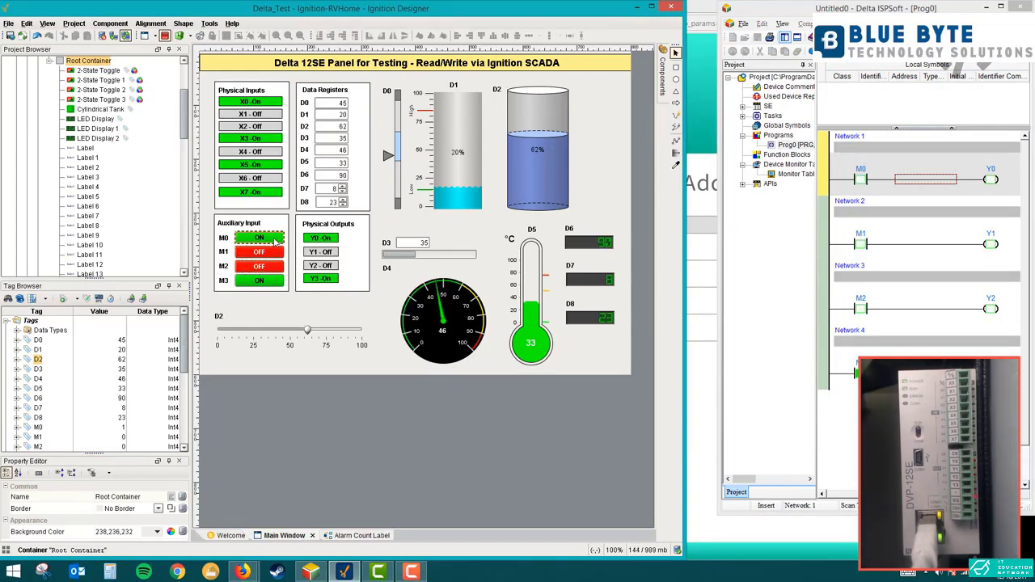
{"action": "left_click", "coordinate": [273, 252]}
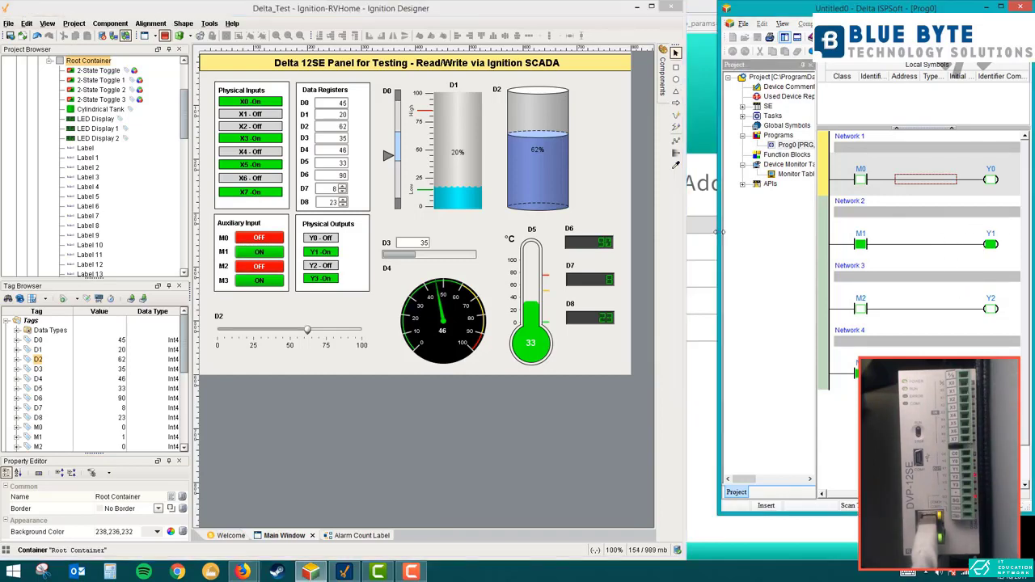
Step: Widen the ISPSoft window and examine contacts M0 and M1 and coils Y0 and Y1 in Networks 1 and 2
{"action": "left_click_drag", "start_coordinate": [716, 232], "coordinate": [684, 232]}
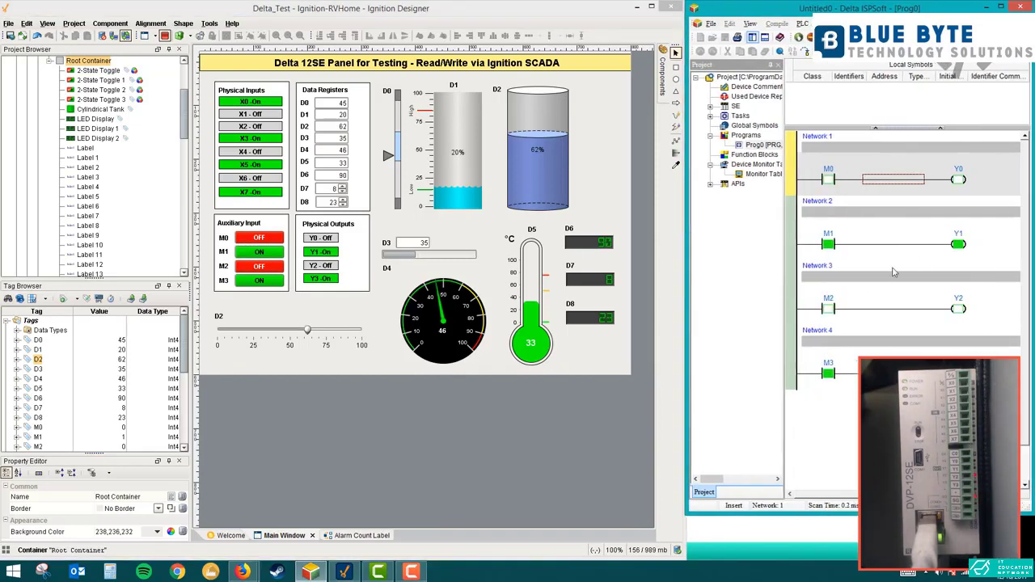
{"action": "left_click", "coordinate": [965, 248]}
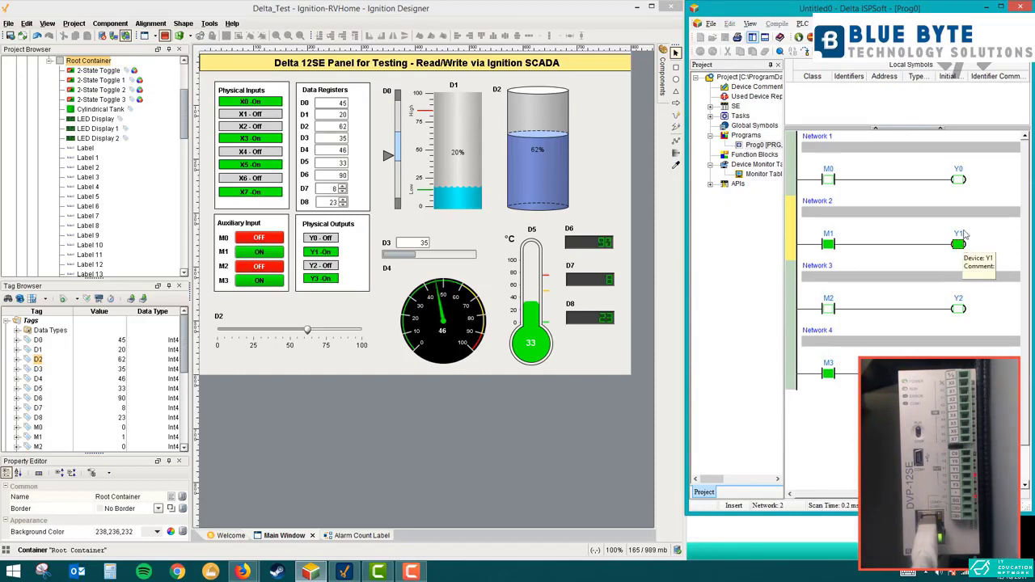
{"action": "left_click", "coordinate": [961, 181]}
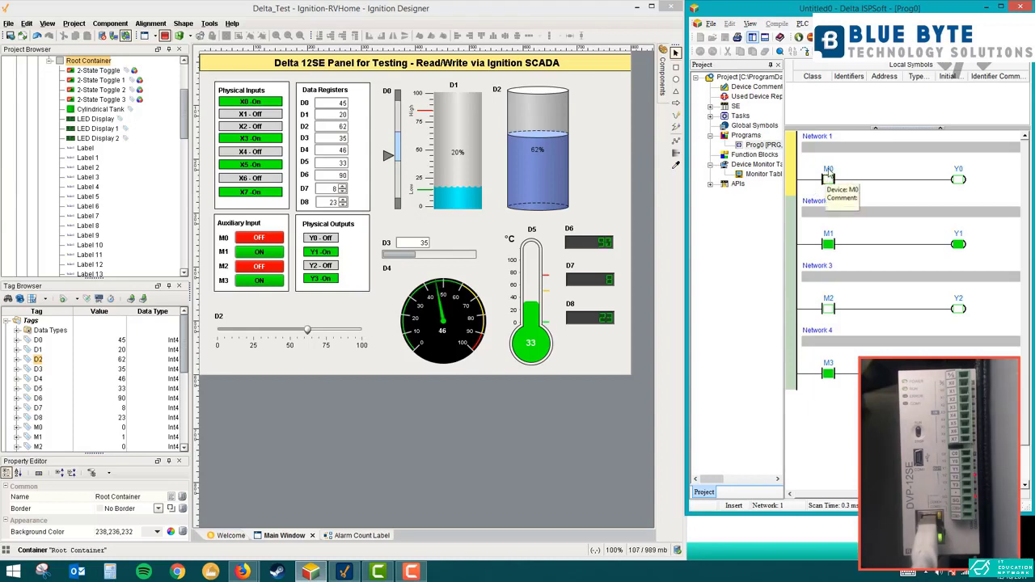
{"action": "left_click", "coordinate": [833, 248]}
{"action": "left_click", "coordinate": [833, 181]}
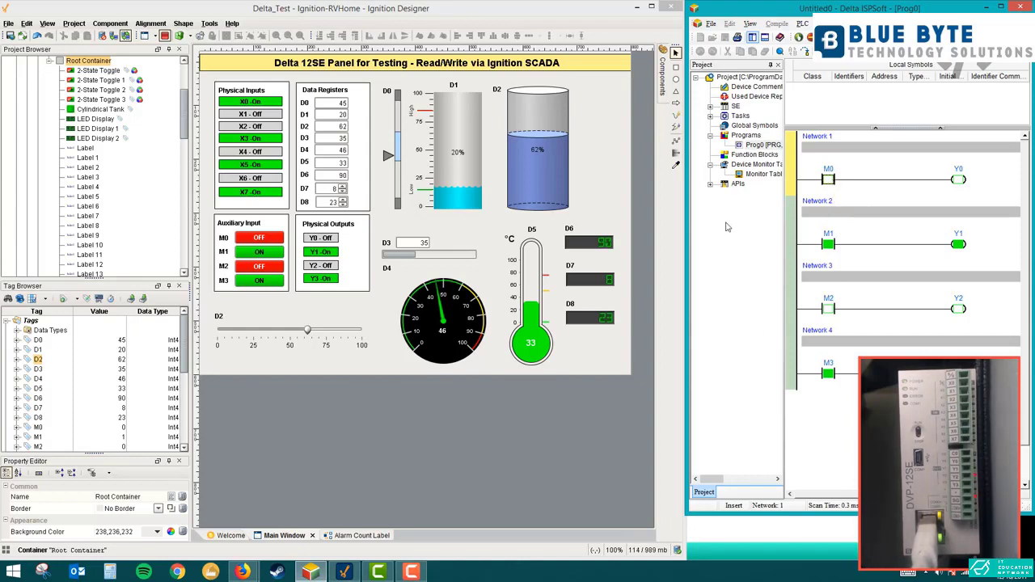
Step: Open the ISPSoft Monitor Table and check the X5 and X6 input rows
{"action": "double_click", "coordinate": [756, 174]}
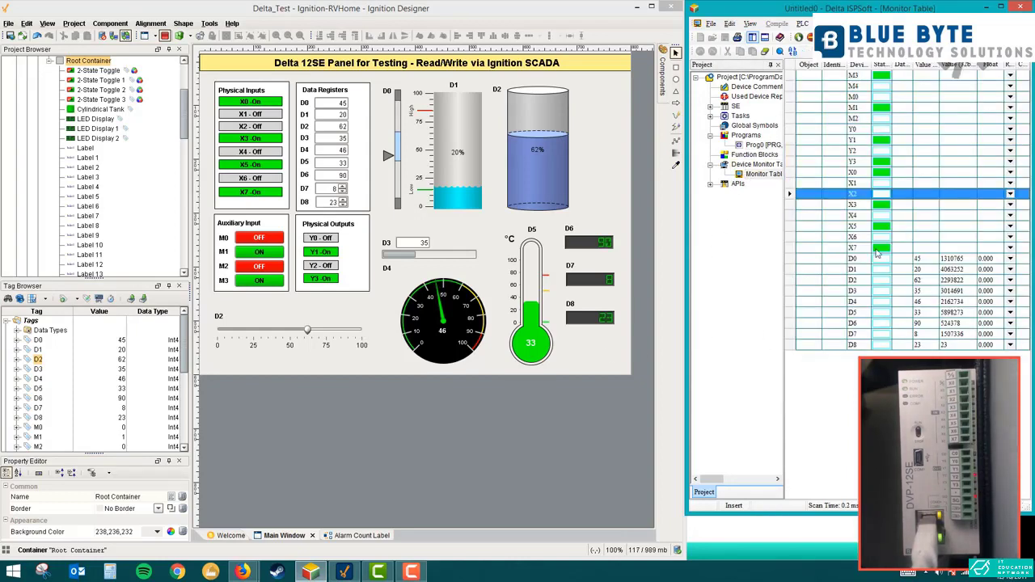
{"action": "left_click", "coordinate": [855, 236]}
{"action": "left_click", "coordinate": [854, 227]}
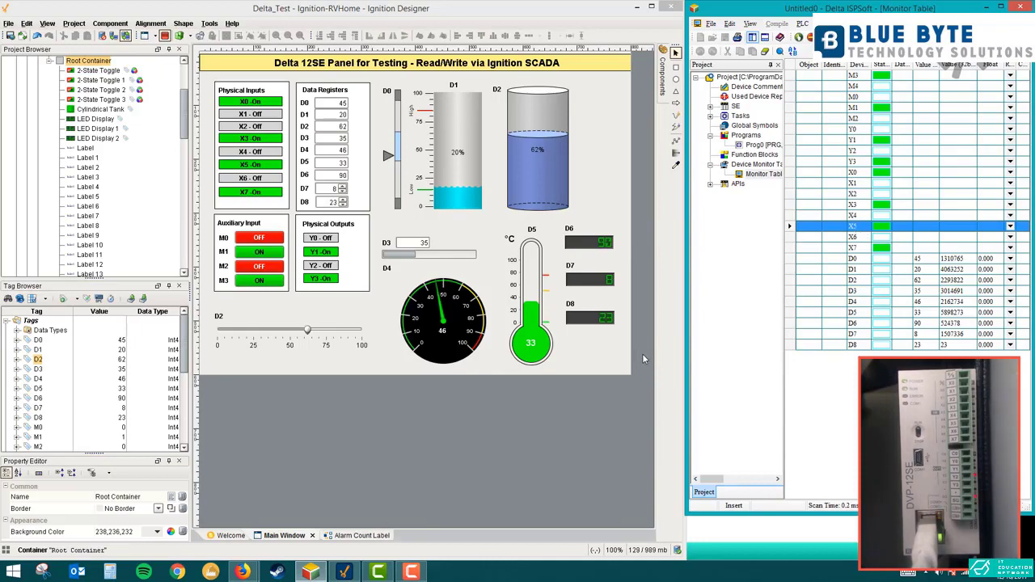
Step: Revisit the Step-5 slide, return to the Ignition gateway's device list, and open the Delta device's addresses
{"action": "mouse_move", "coordinate": [241, 571]}
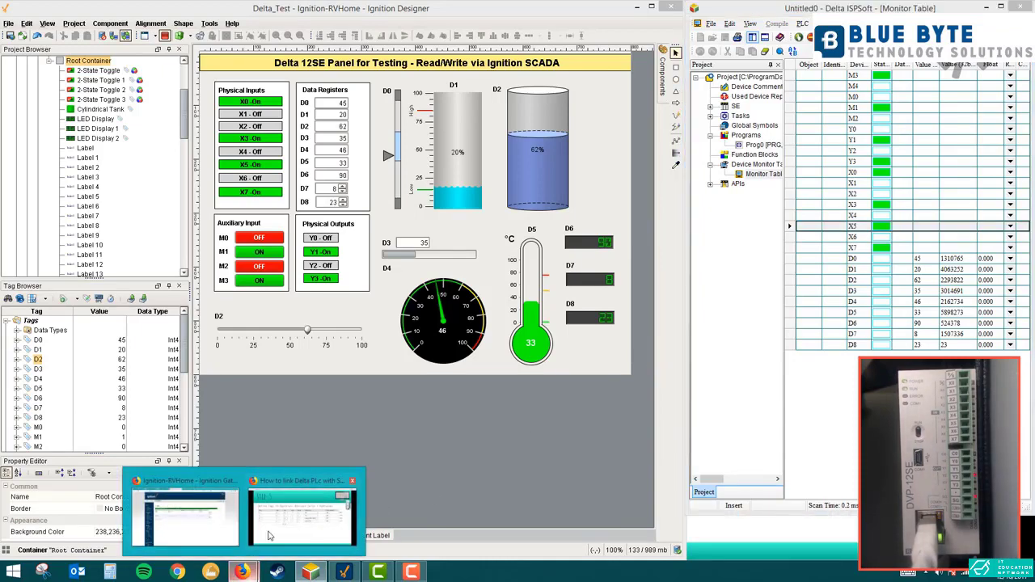
{"action": "left_click", "coordinate": [301, 512]}
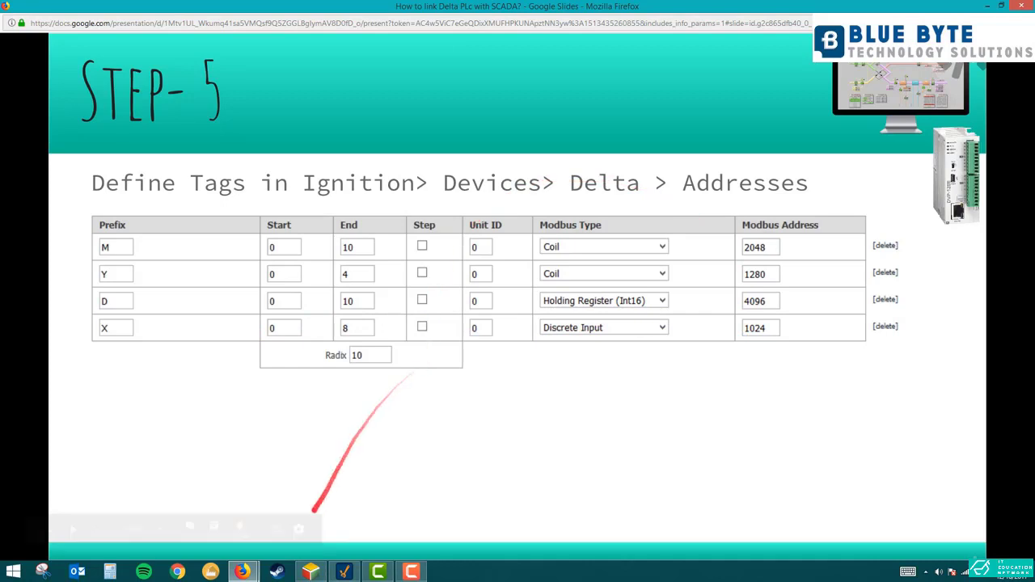
{"action": "mouse_move", "coordinate": [243, 569]}
{"action": "left_click", "coordinate": [215, 526]}
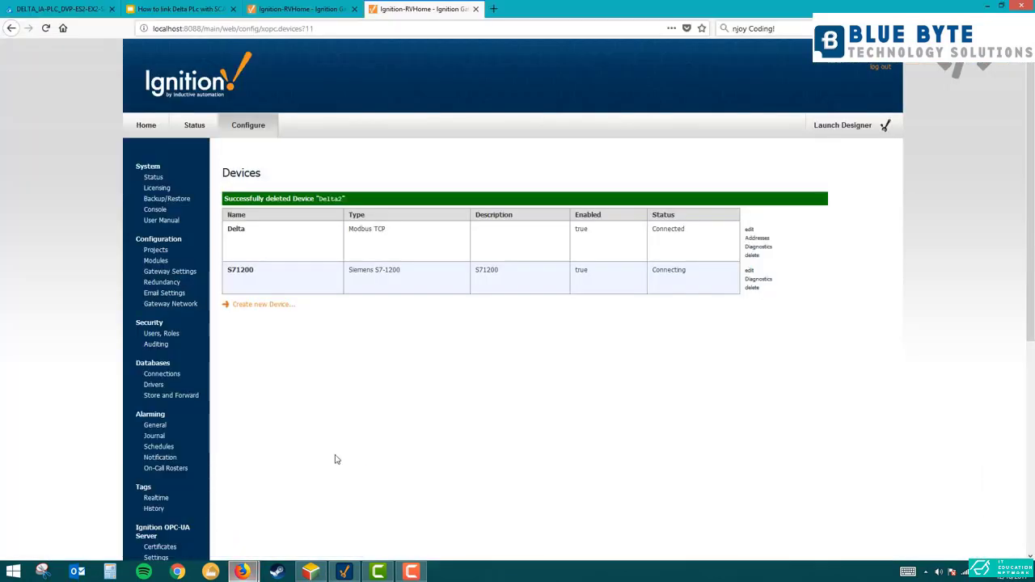
{"action": "left_click", "coordinate": [751, 239]}
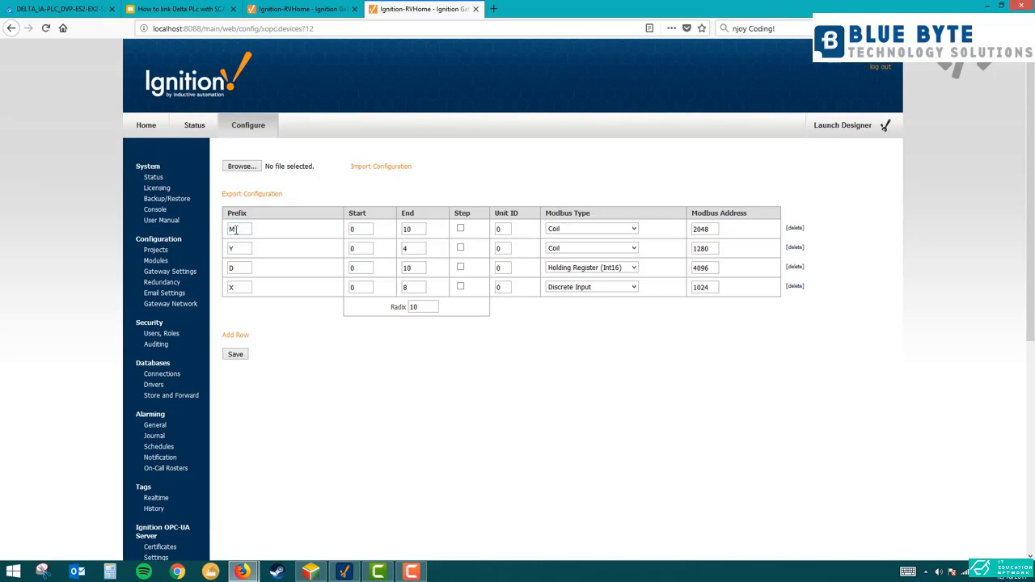
Step: Review the Delta address mapping's prefixes, ranges and Modbus addresses, keeping Coil as the Modbus type for prefix M
{"action": "left_click", "coordinate": [238, 285]}
{"action": "left_click", "coordinate": [406, 229]}
{"action": "left_click", "coordinate": [634, 230]}
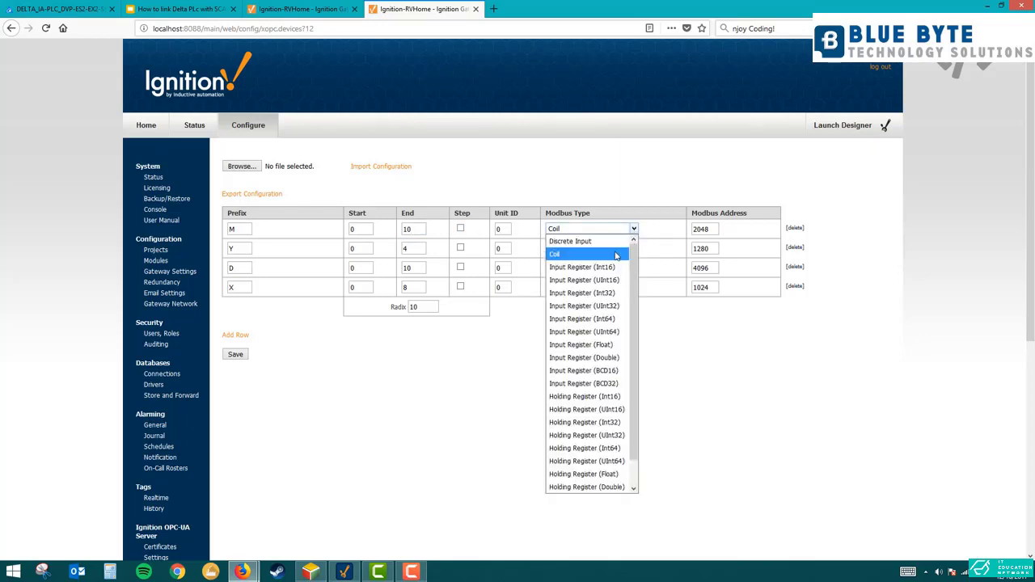
{"action": "left_click", "coordinate": [615, 256]}
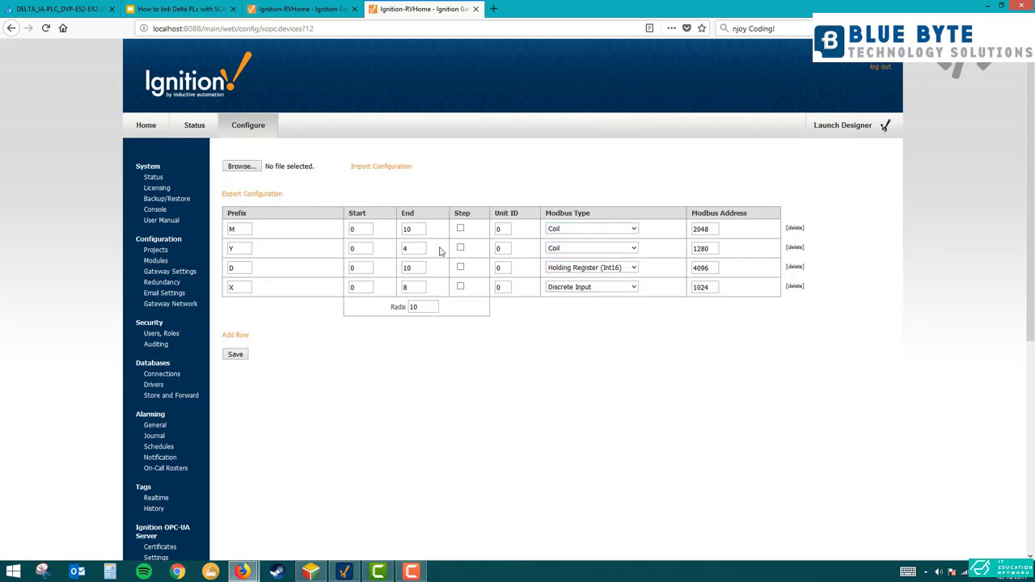
{"action": "left_click", "coordinate": [711, 248]}
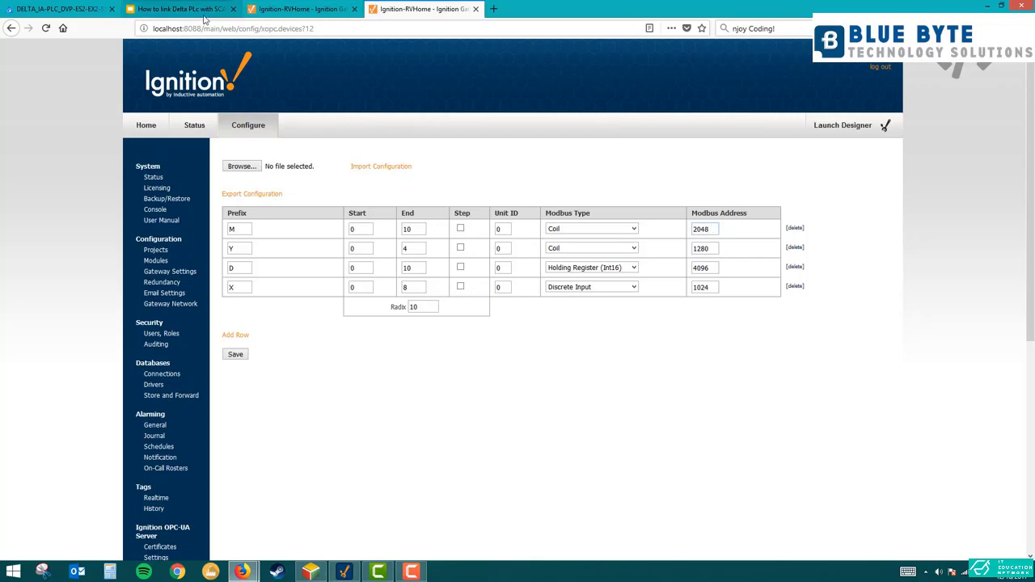
Step: Look up the hexadecimal address of device M 000~255 in the Delta manual's PLC Device Address table
{"action": "left_click", "coordinate": [56, 9]}
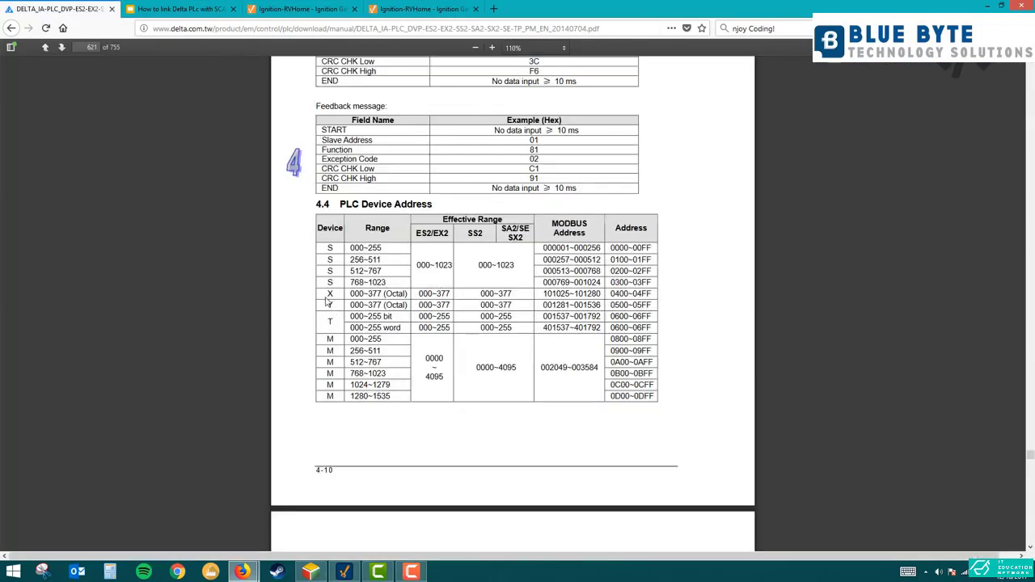
{"action": "left_click_drag", "start_coordinate": [321, 340], "coordinate": [334, 339]}
{"action": "left_click", "coordinate": [331, 340]}
Step: Convert hexadecimal 800 to decimal in Calculator and compare it with the M row's Modbus address in the Ignition gateway
{"action": "left_click", "coordinate": [110, 571]}
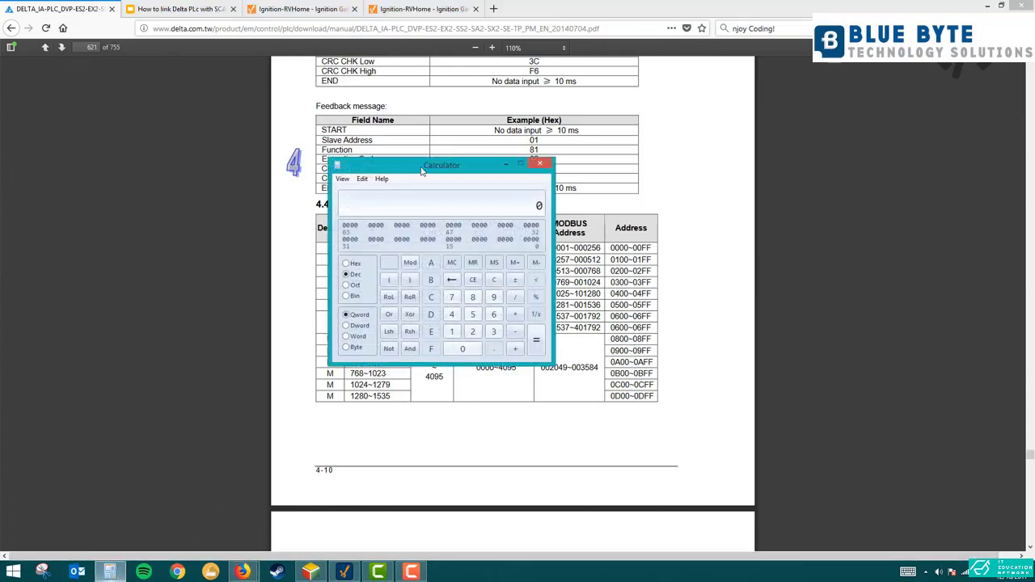
{"action": "left_click_drag", "start_coordinate": [426, 166], "coordinate": [545, 102]}
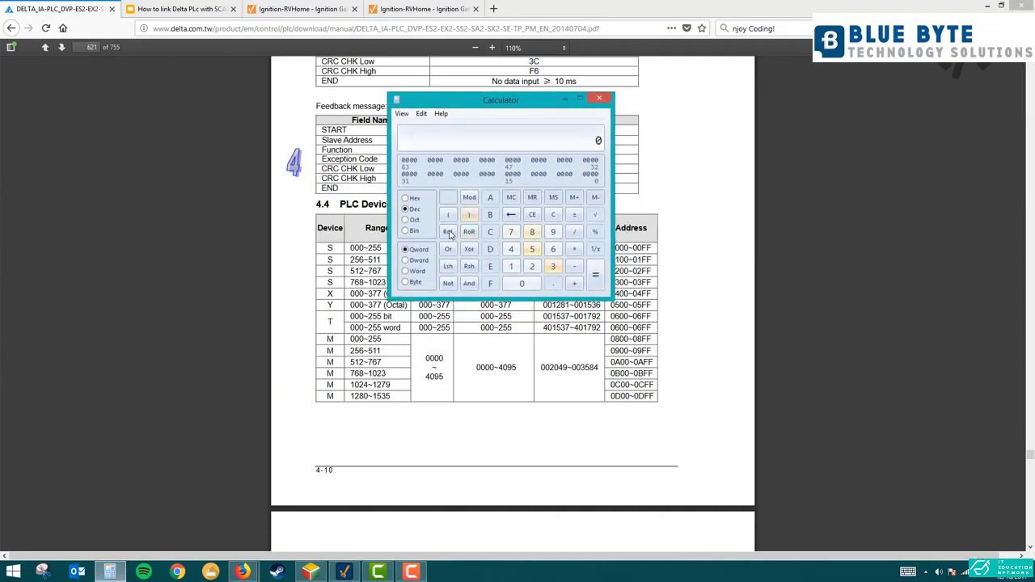
{"action": "left_click", "coordinate": [410, 199]}
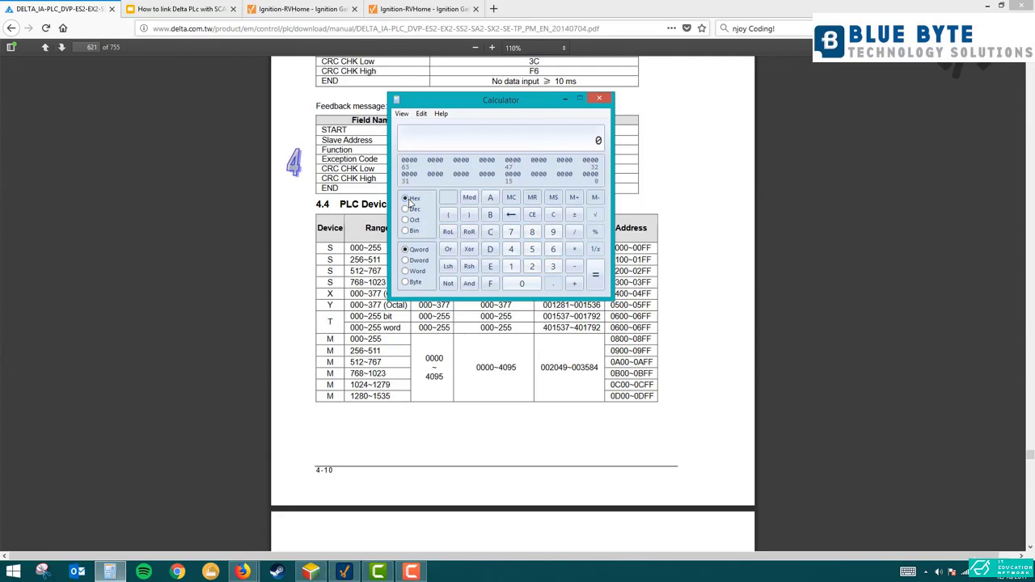
{"action": "left_click", "coordinate": [532, 232]}
{"action": "left_click", "coordinate": [522, 283]}
{"action": "left_click", "coordinate": [522, 283]}
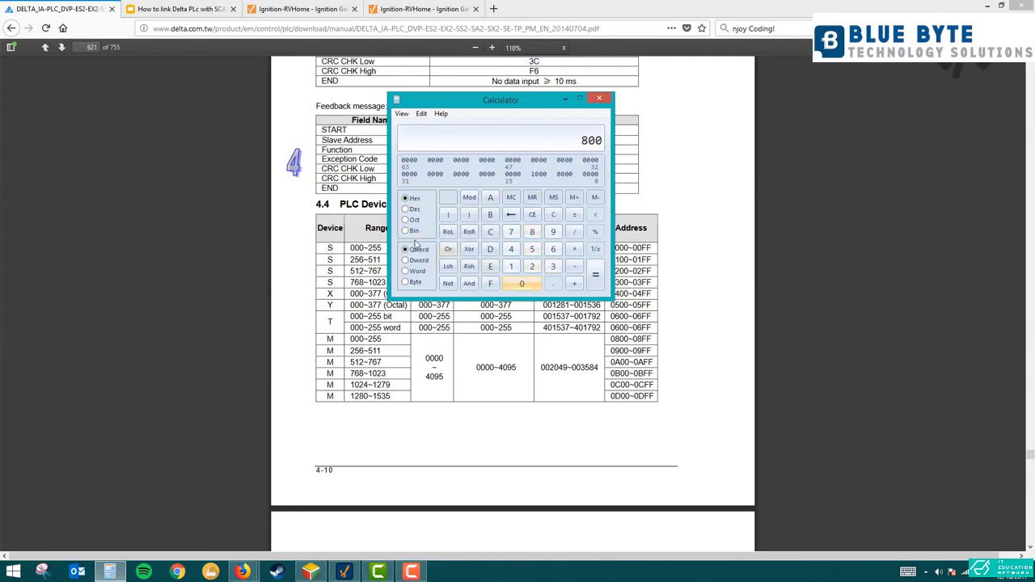
{"action": "left_click", "coordinate": [410, 209]}
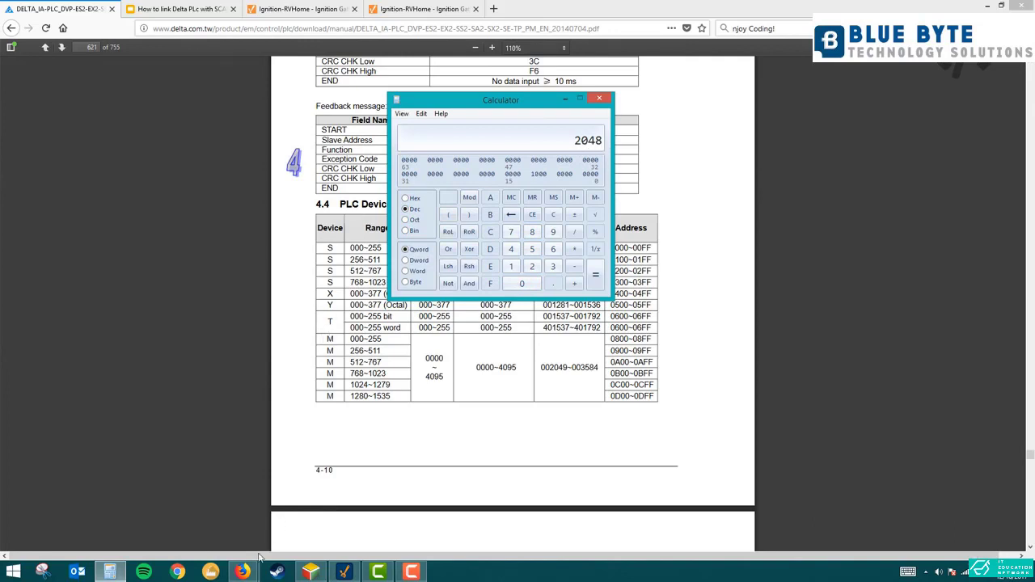
{"action": "left_click", "coordinate": [421, 8]}
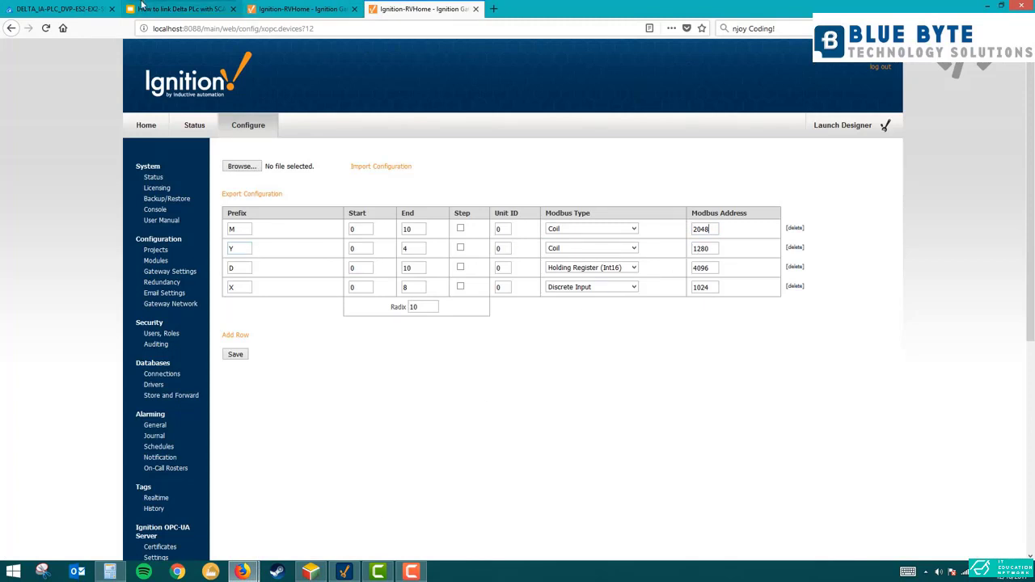
Step: Look up device Y's address in the Delta manual, convert hexadecimal 500 to decimal, and compare it with Ignition's Y row
{"action": "left_click", "coordinate": [72, 9]}
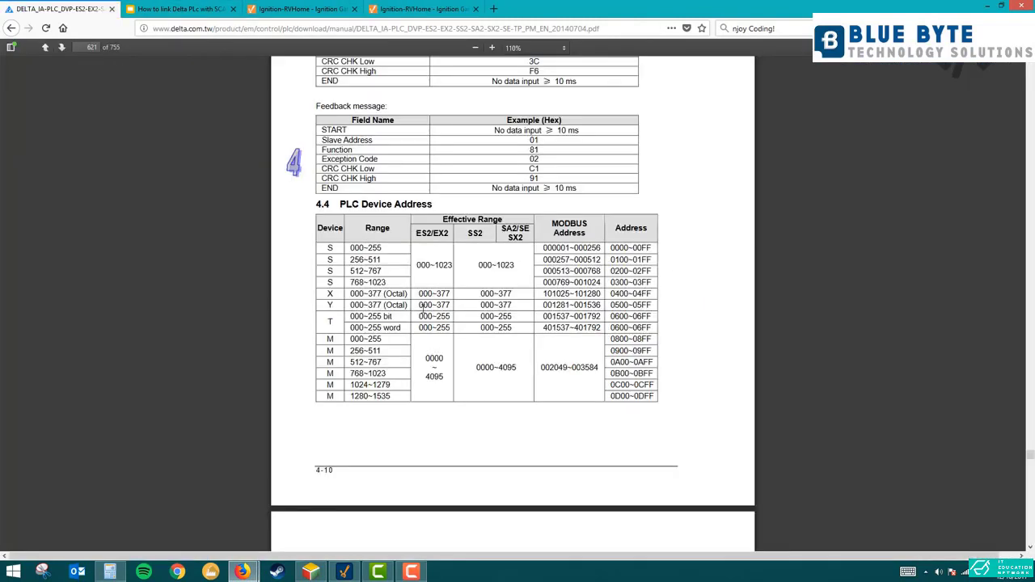
{"action": "double_click", "coordinate": [618, 305]}
{"action": "left_click", "coordinate": [110, 571]}
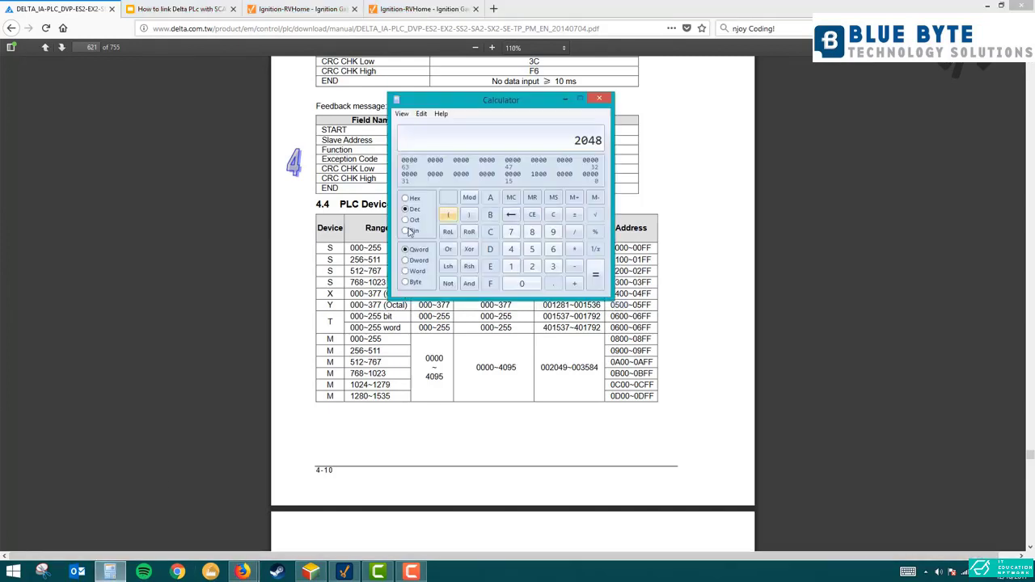
{"action": "left_click", "coordinate": [406, 198]}
{"action": "left_click", "coordinate": [532, 249]}
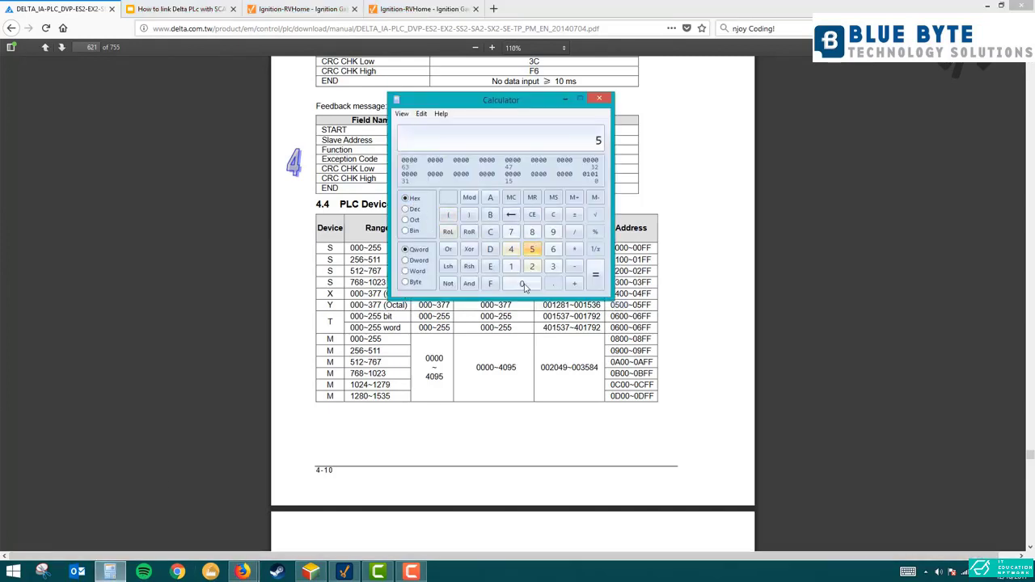
{"action": "double_click", "coordinate": [523, 284]}
{"action": "left_click", "coordinate": [411, 210]}
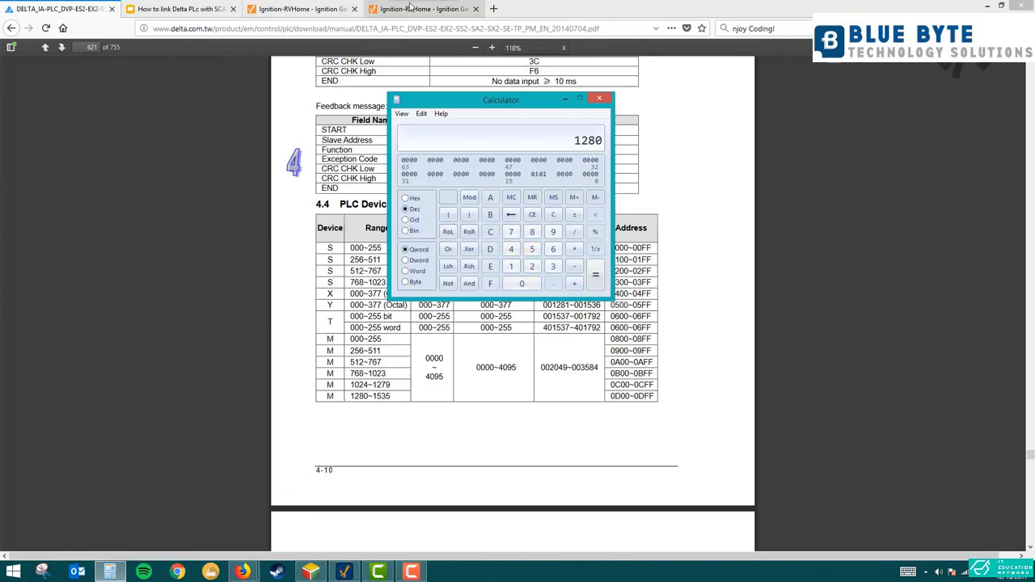
{"action": "left_click", "coordinate": [410, 8]}
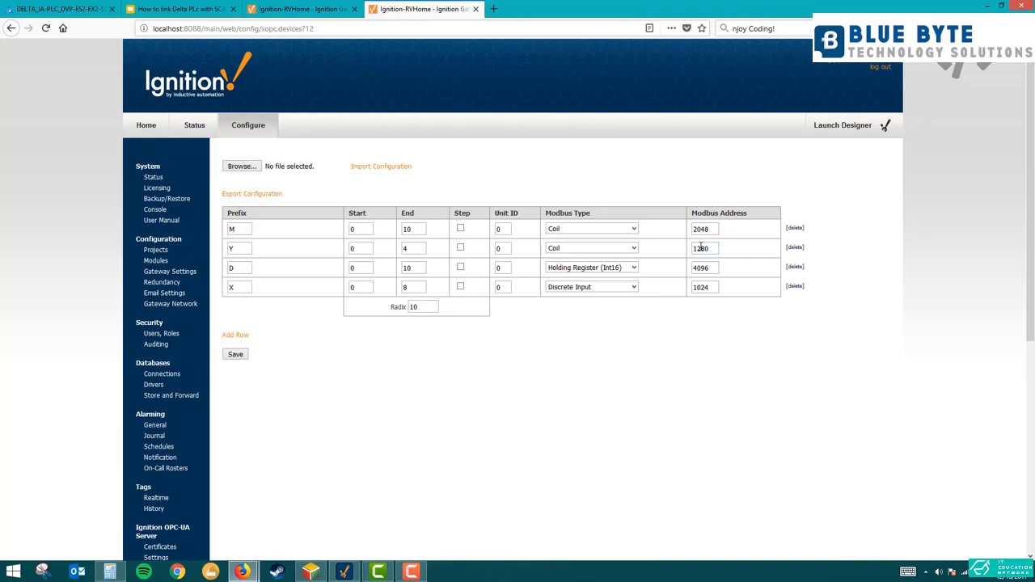
Step: Return to the Step-5 slide and advance the presentation to the Step-6 slide on designing the SCADA screen
{"action": "left_click", "coordinate": [242, 572]}
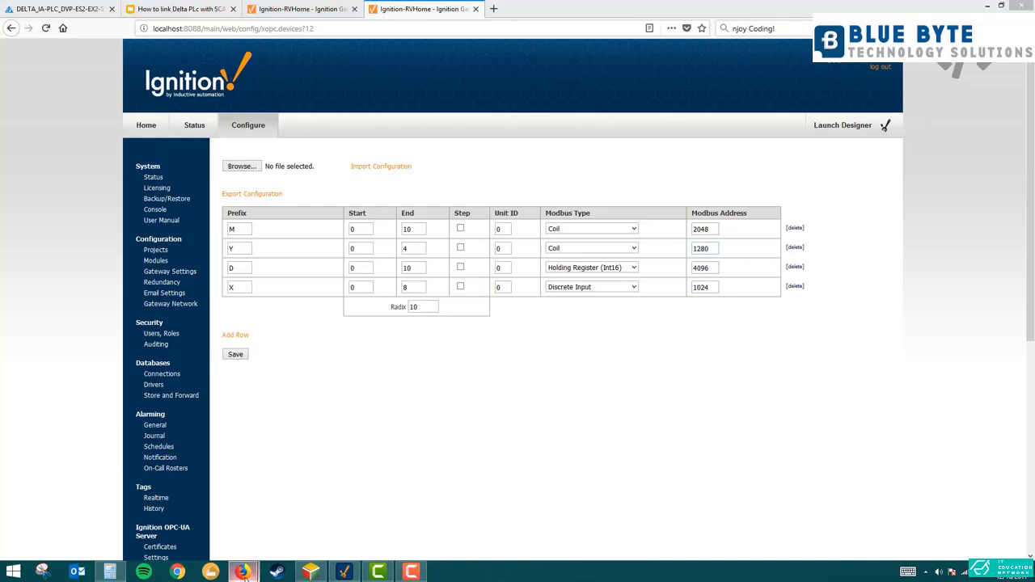
{"action": "left_click", "coordinate": [280, 519]}
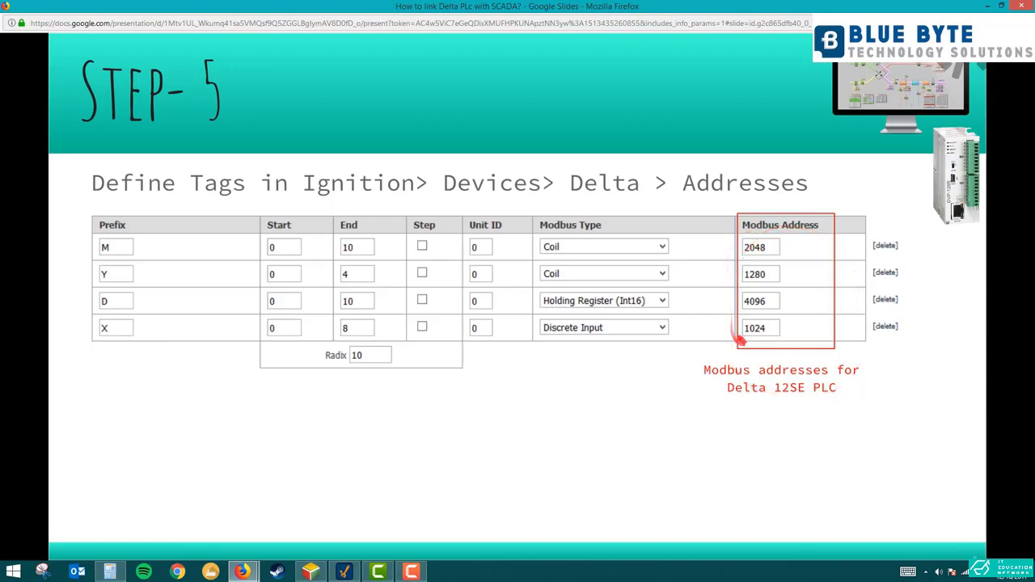
{"action": "key", "text": "Right"}
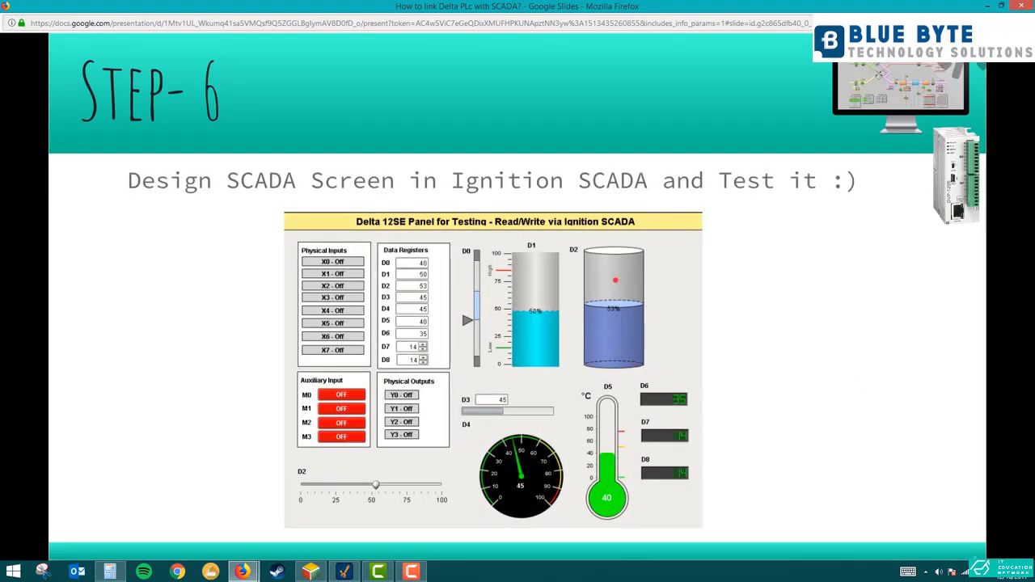
Step: Show the Ignition Designer beside the ISPSoft Monitor Table and collapse the Root Container in the project tree
{"action": "left_click", "coordinate": [376, 572]}
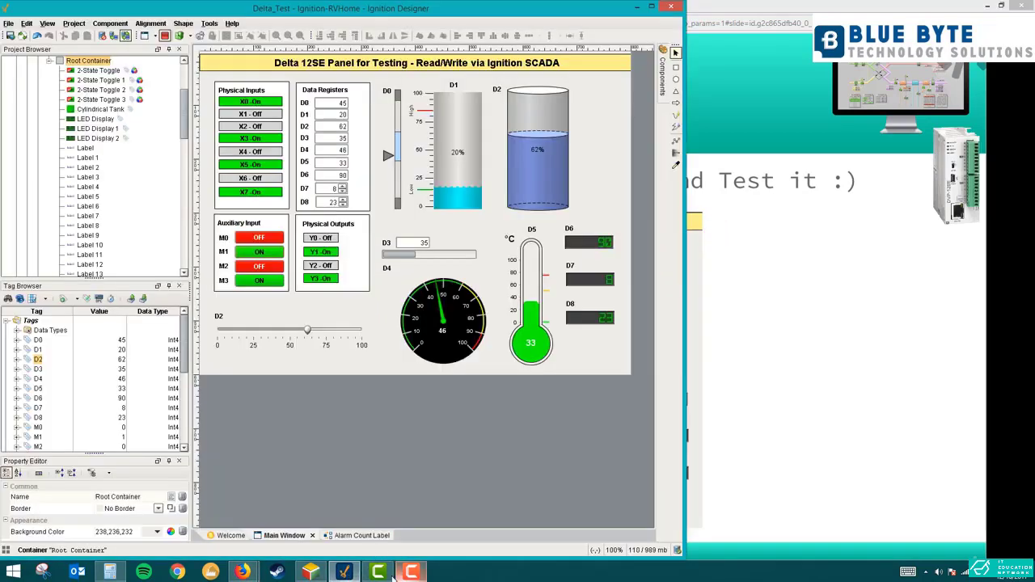
{"action": "left_click", "coordinate": [310, 572]}
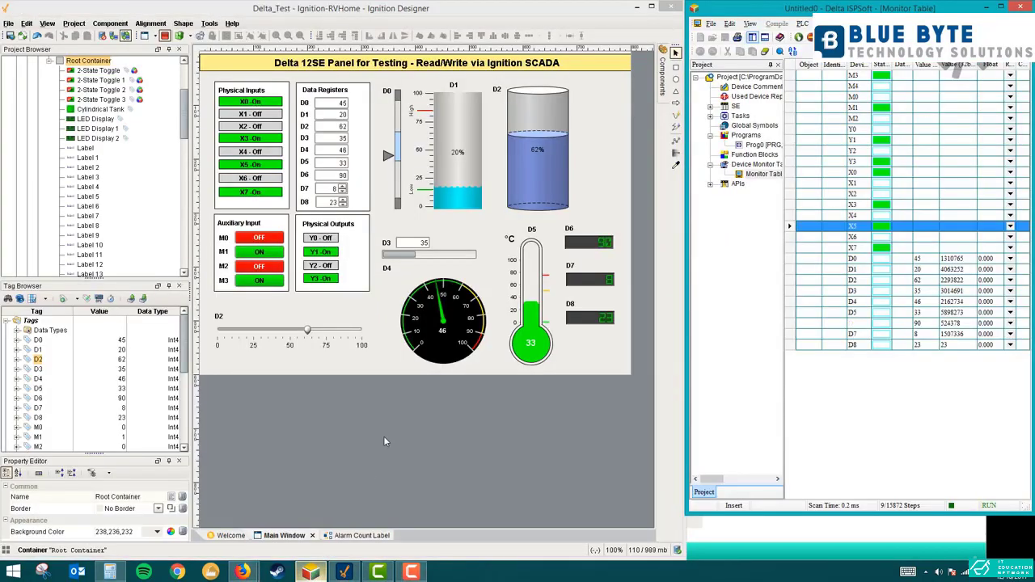
{"action": "left_click", "coordinate": [365, 389]}
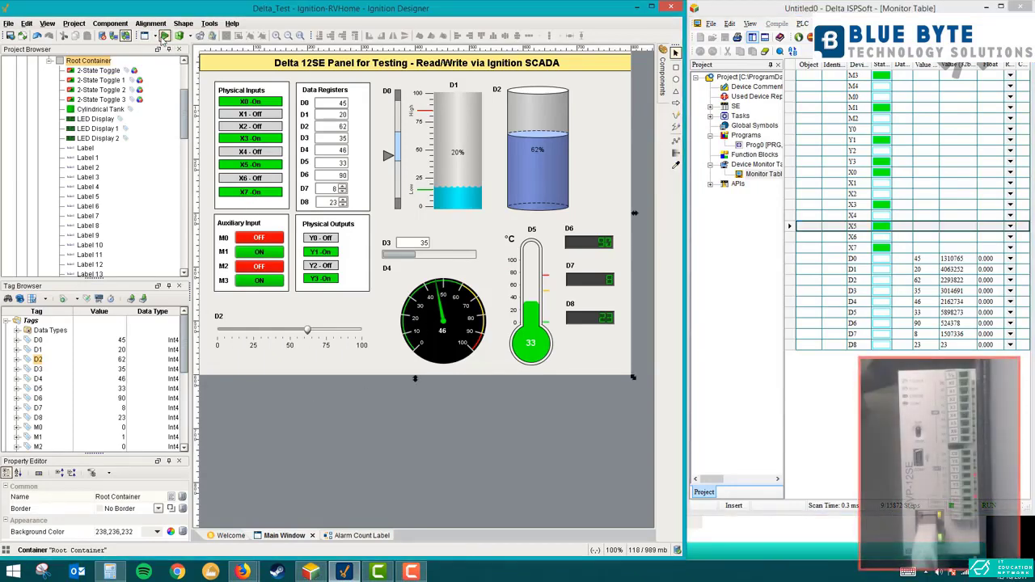
{"action": "scroll", "coordinate": [185, 111], "scroll_direction": "up", "scroll_amount": 5}
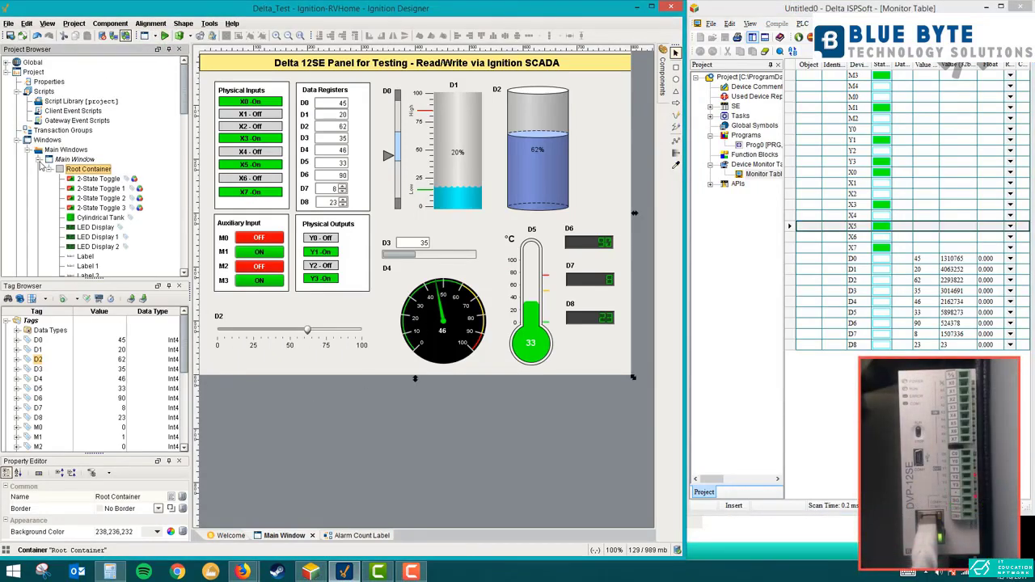
{"action": "left_click", "coordinate": [50, 170]}
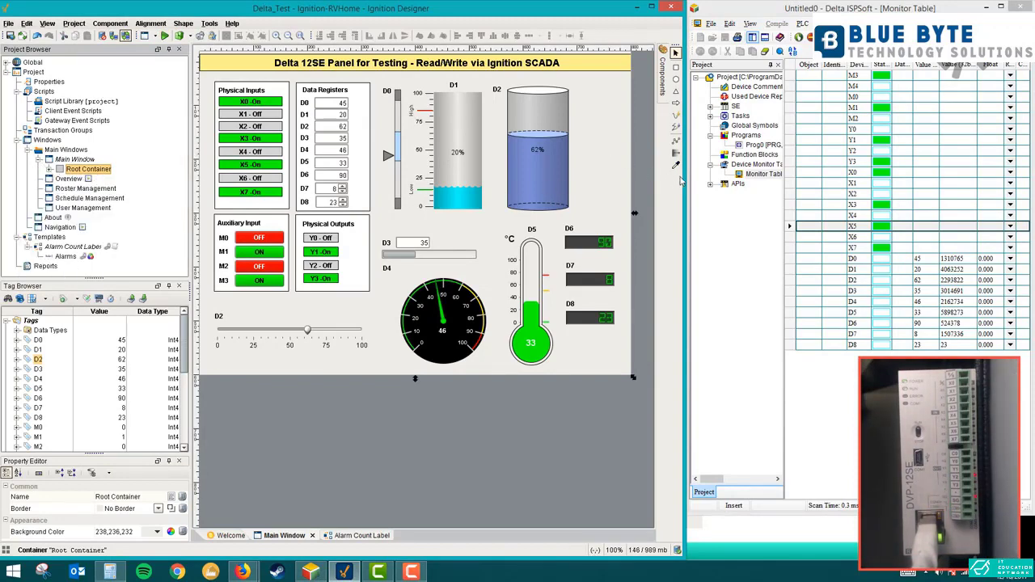
Step: Widen the Ignition Designer window and examine the component palette's input, button and display components
{"action": "left_click_drag", "start_coordinate": [683, 177], "coordinate": [716, 185]}
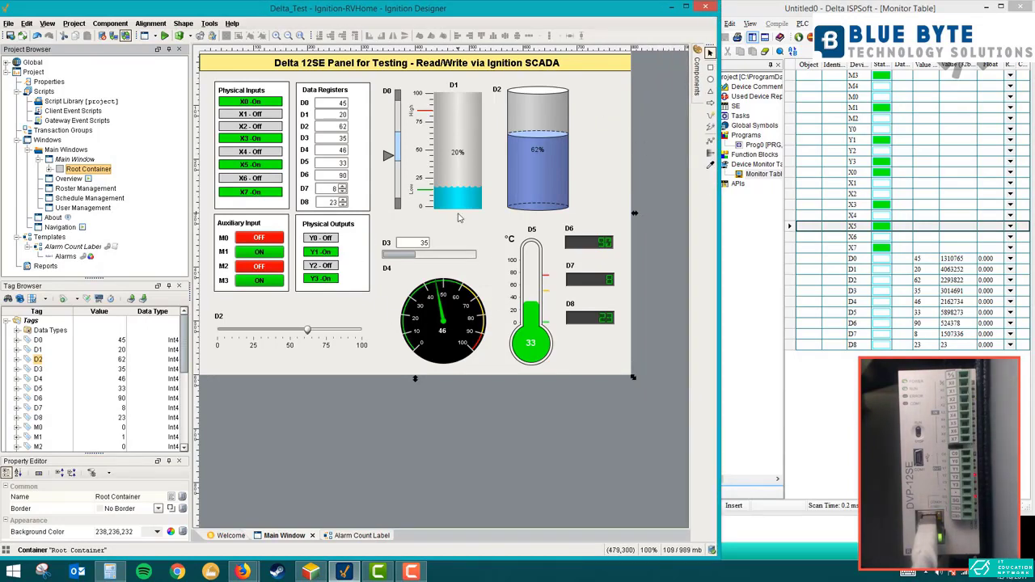
{"action": "left_click", "coordinate": [697, 73]}
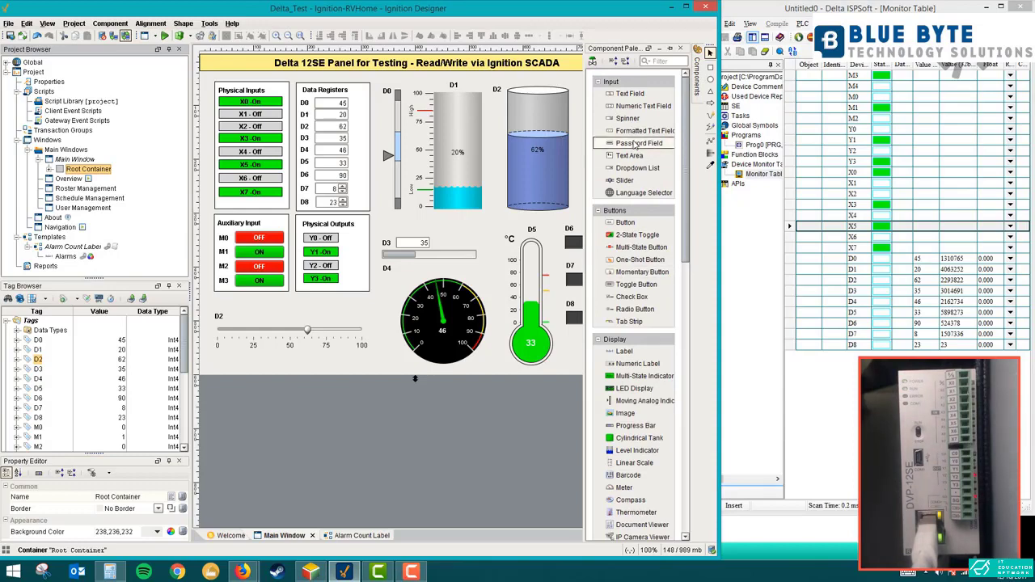
{"action": "left_click_drag", "start_coordinate": [640, 219], "coordinate": [311, 257]}
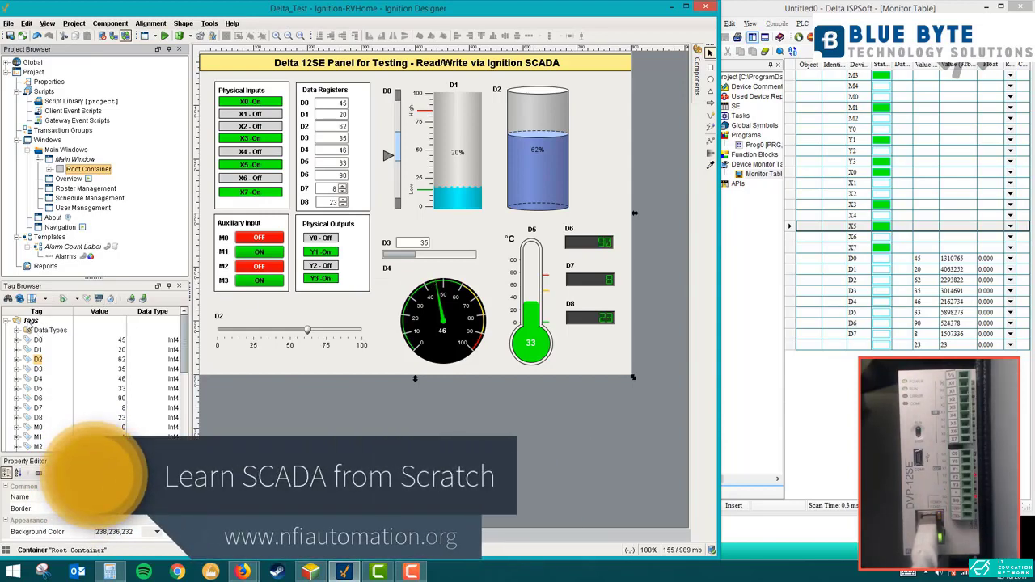
Step: Open the D0 tag for editing to examine its general and OPC properties
{"action": "left_click", "coordinate": [31, 321]}
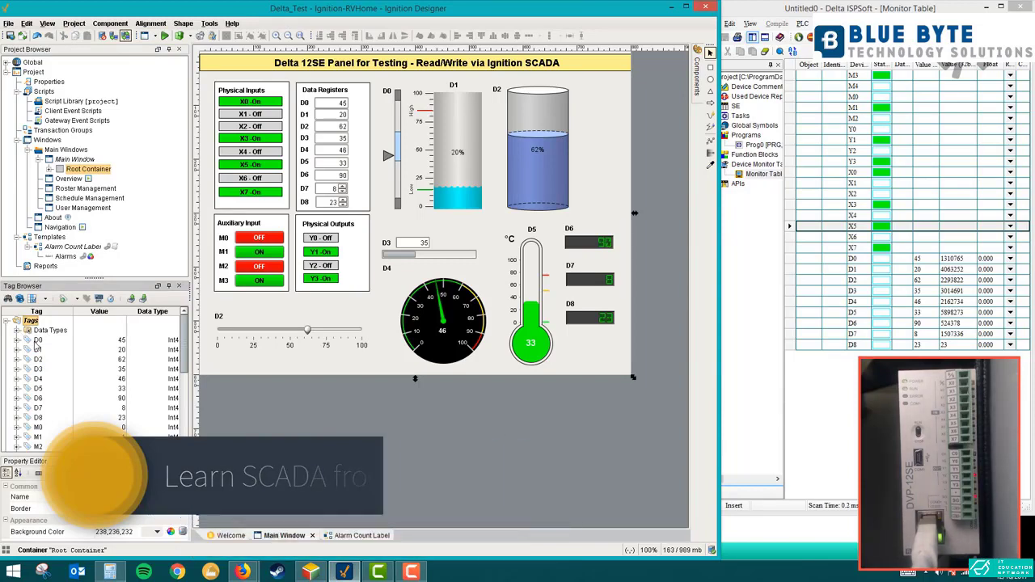
{"action": "double_click", "coordinate": [38, 341]}
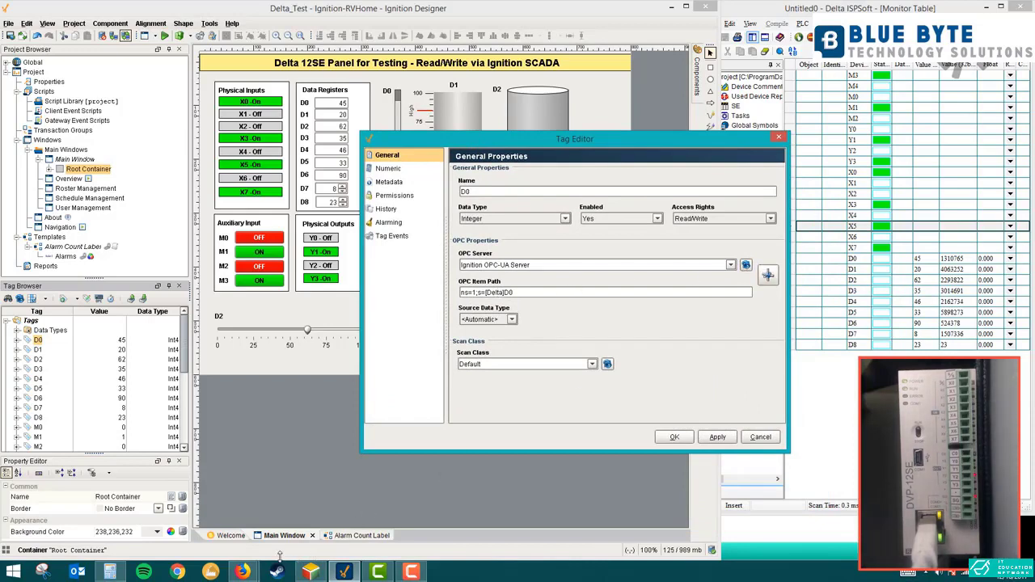
Step: Switch to the Ignition gateway in Firefox and open the OPC Quick Client
{"action": "left_click", "coordinate": [253, 572]}
{"action": "left_click", "coordinate": [186, 511]}
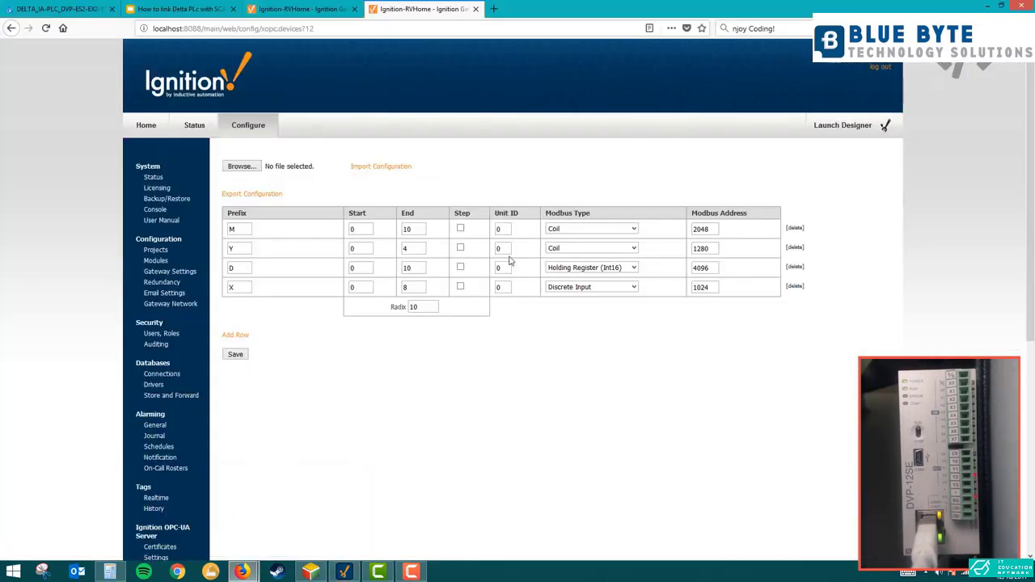
{"action": "left_click", "coordinate": [326, 10]}
{"action": "left_click", "coordinate": [421, 9]}
{"action": "scroll", "coordinate": [162, 267], "scroll_direction": "down", "scroll_amount": 1}
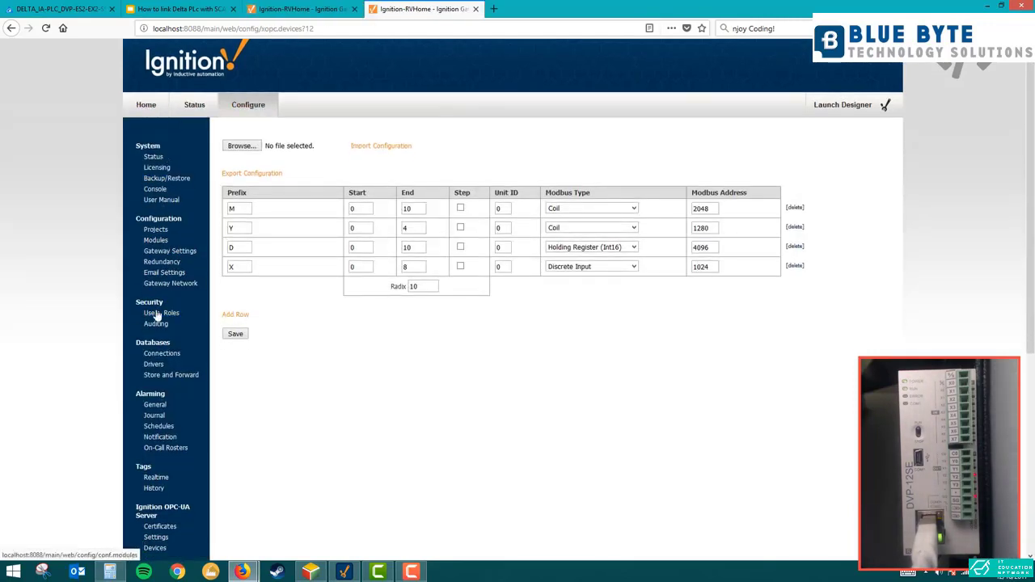
{"action": "scroll", "coordinate": [181, 307], "scroll_direction": "down", "scroll_amount": 5}
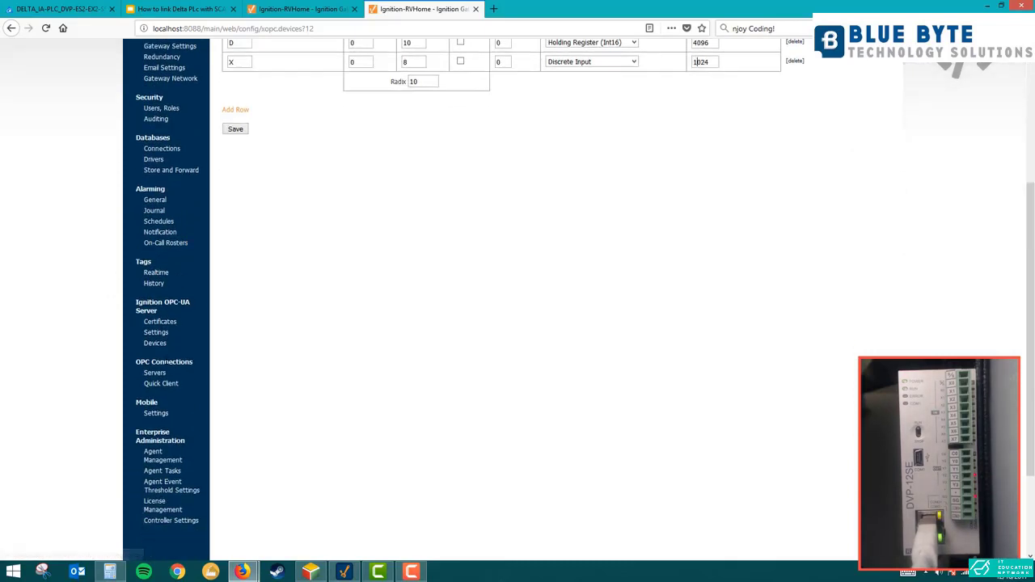
{"action": "left_click", "coordinate": [165, 385]}
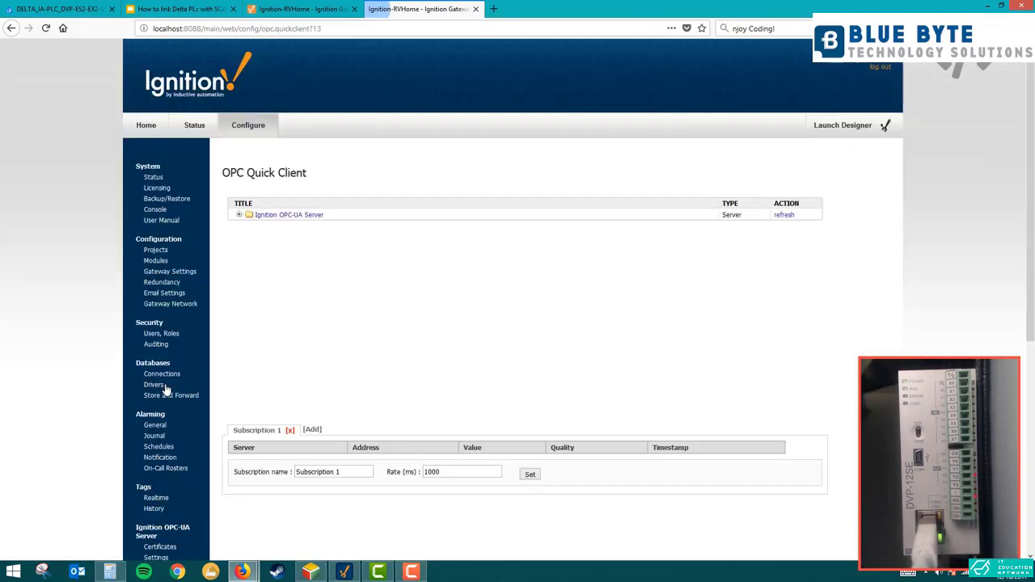
Step: Expand the Delta device's UnitId 0 under Ignition OPC-UA Server and examine its D0-D10 and M0-M10 tags
{"action": "left_click", "coordinate": [239, 215]}
{"action": "left_click", "coordinate": [249, 225]}
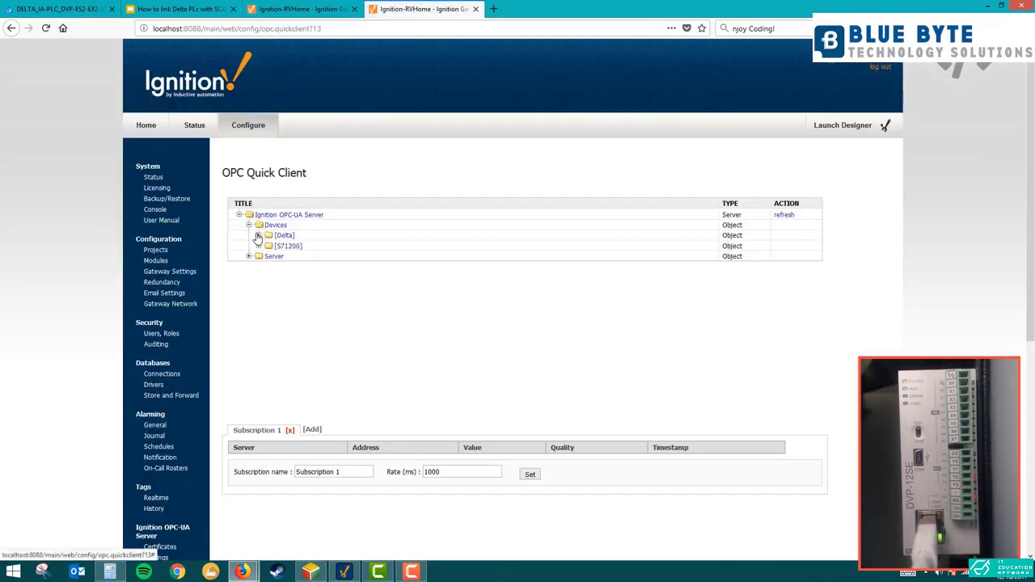
{"action": "left_click", "coordinate": [258, 235]}
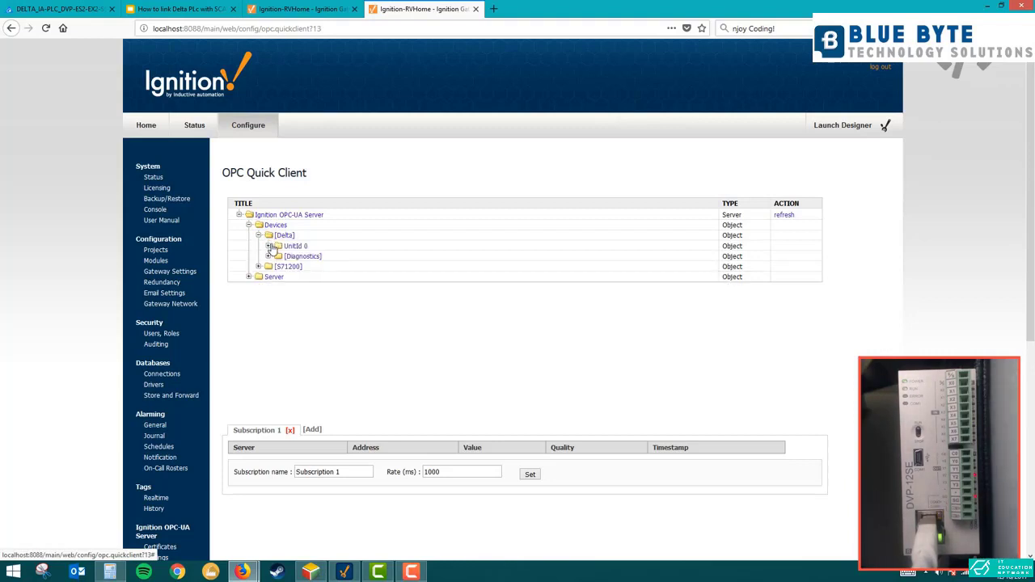
{"action": "left_click", "coordinate": [267, 246]}
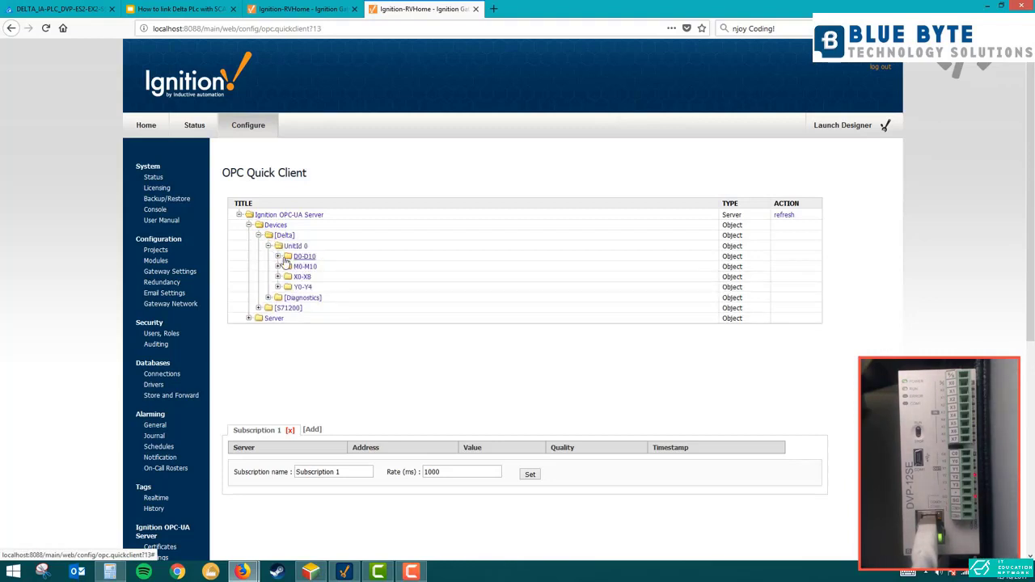
{"action": "left_click", "coordinate": [278, 257]}
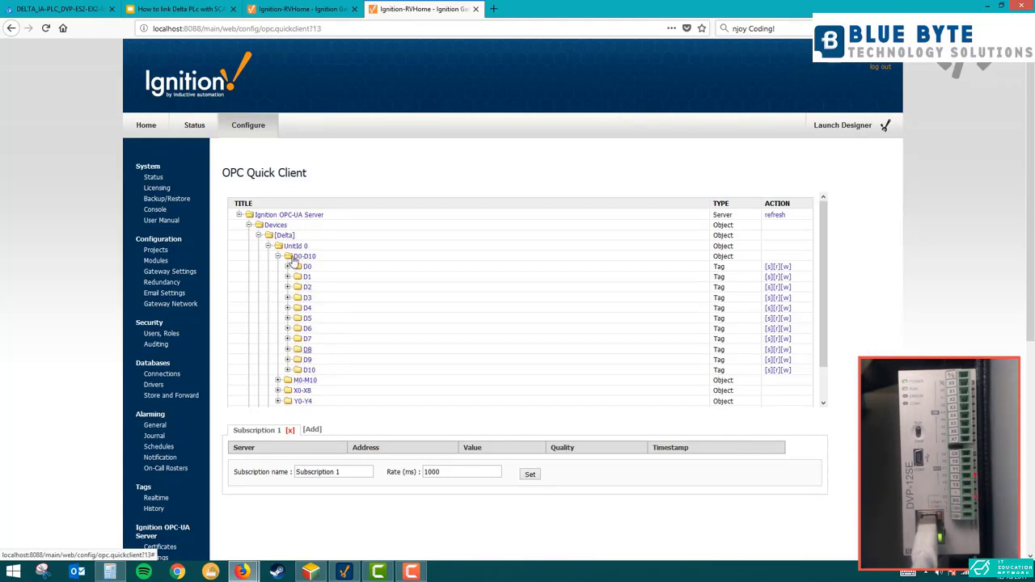
{"action": "left_click", "coordinate": [277, 380]}
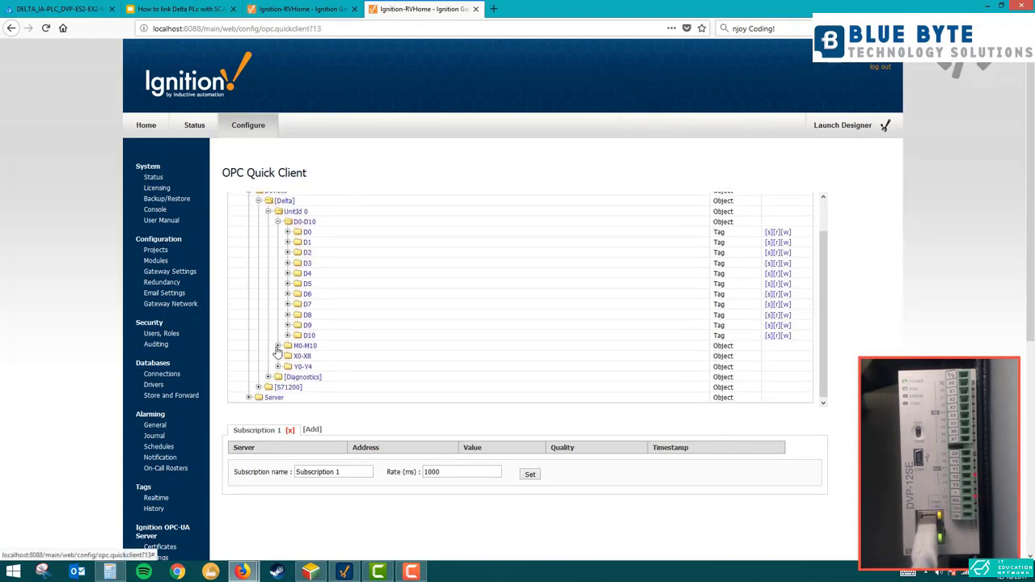
{"action": "scroll", "coordinate": [277, 354], "scroll_direction": "down", "scroll_amount": 3}
{"action": "scroll", "coordinate": [277, 322], "scroll_direction": "down", "scroll_amount": 2}
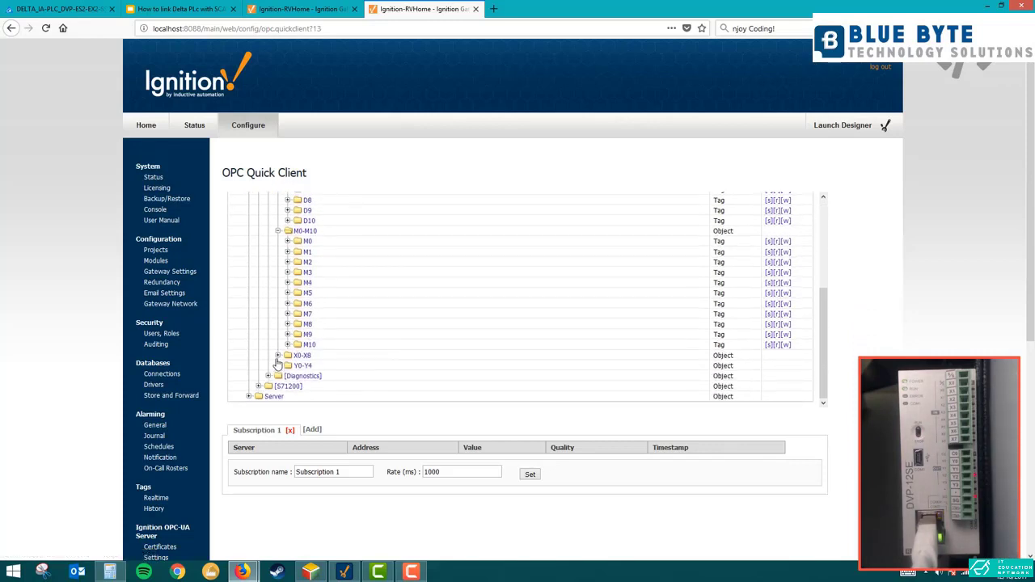
Step: Expand the Delta device's X0-X8 and Y0-Y4 groups and examine their tags
{"action": "left_click", "coordinate": [277, 363]}
{"action": "scroll", "coordinate": [279, 314], "scroll_direction": "down", "scroll_amount": 2}
{"action": "scroll", "coordinate": [279, 314], "scroll_direction": "down", "scroll_amount": 1}
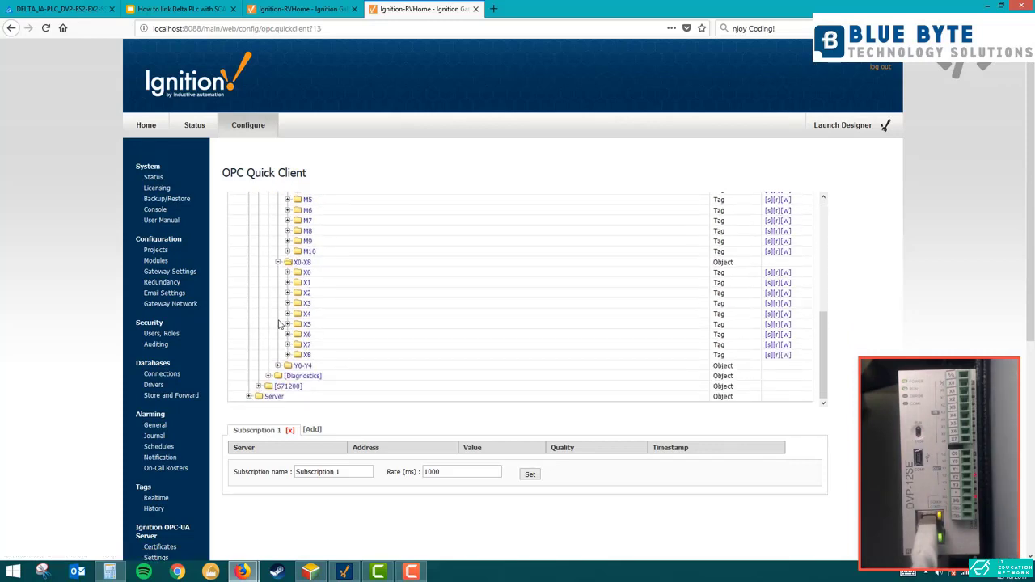
{"action": "left_click", "coordinate": [296, 365]}
{"action": "scroll", "coordinate": [296, 361], "scroll_direction": "down", "scroll_amount": 2}
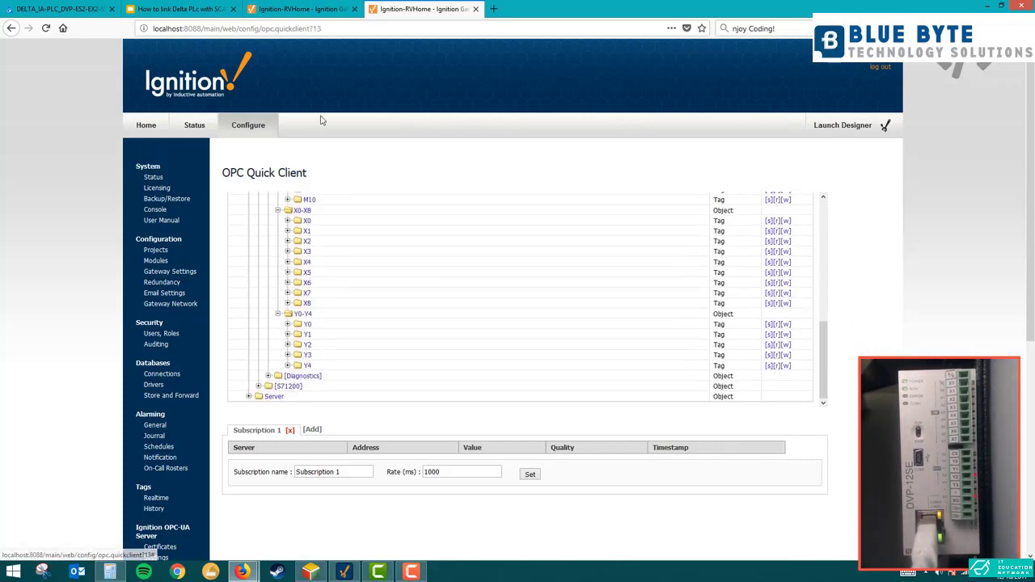
Step: Log in to the Ignition gateway in the other browser tab and open the Delta device's address mapping
{"action": "left_click", "coordinate": [312, 9]}
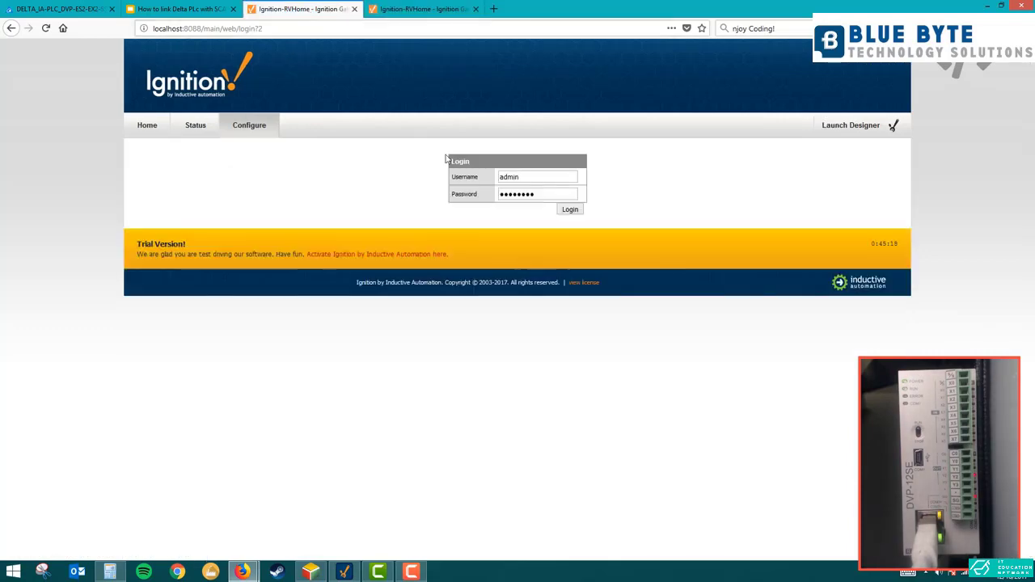
{"action": "left_click", "coordinate": [570, 210]}
{"action": "scroll", "coordinate": [289, 177], "scroll_direction": "down", "scroll_amount": 2}
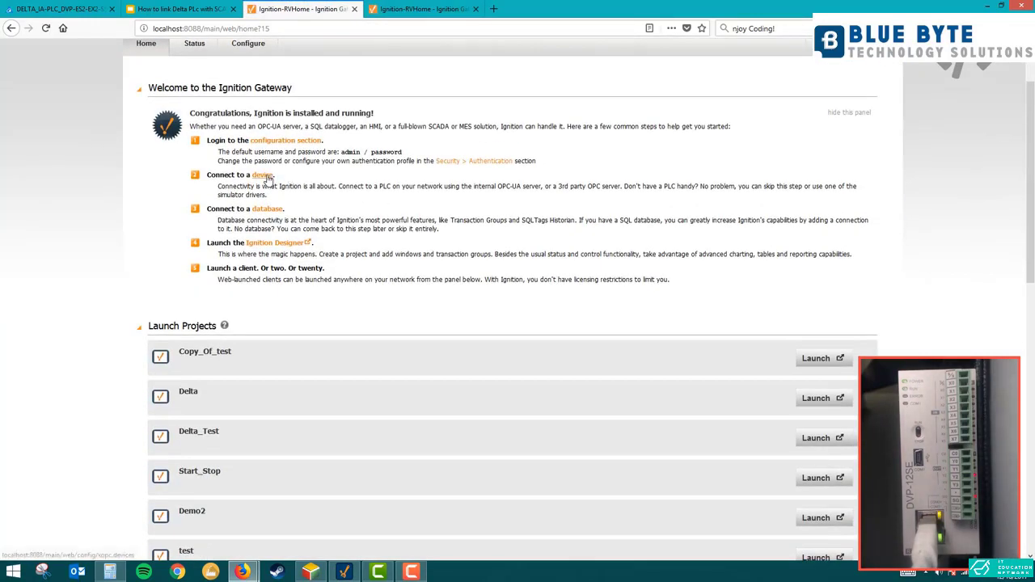
{"action": "left_click", "coordinate": [267, 176]}
{"action": "left_click", "coordinate": [756, 222]}
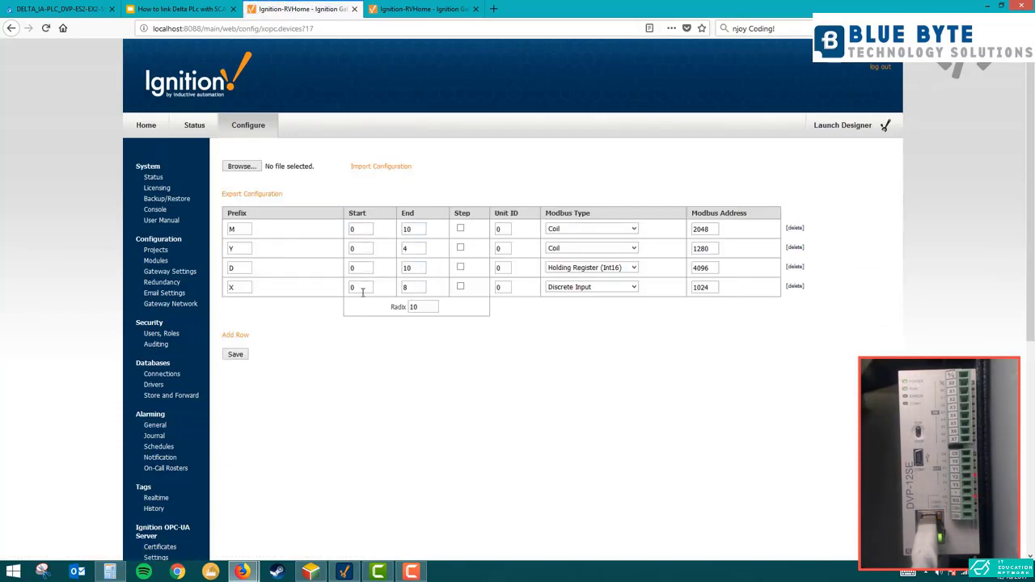
Step: Return to the OPC Quick Client and compare its X, M and D tags with the address mapping
{"action": "left_click", "coordinate": [386, 10]}
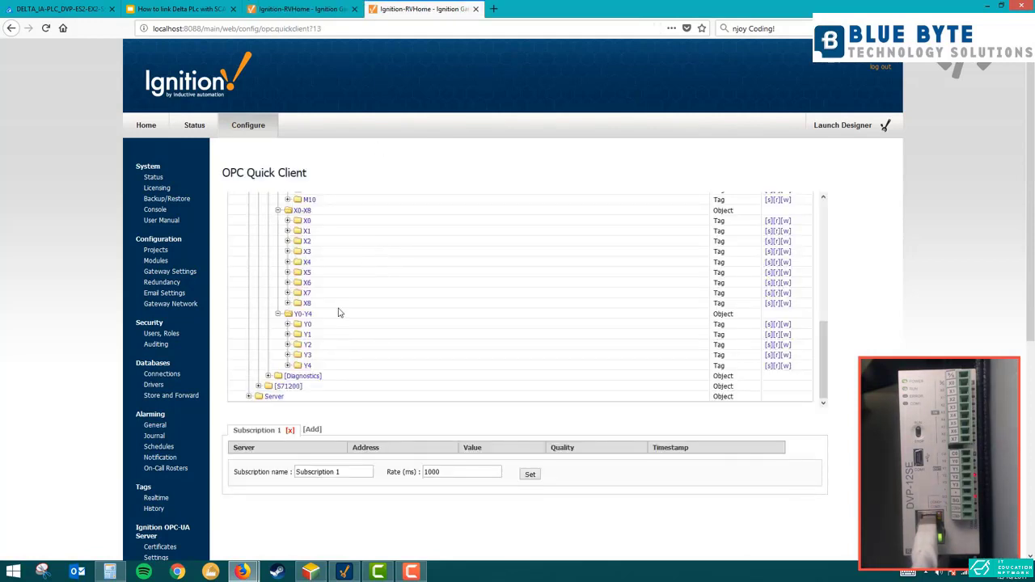
{"action": "scroll", "coordinate": [327, 311], "scroll_direction": "up", "scroll_amount": 2}
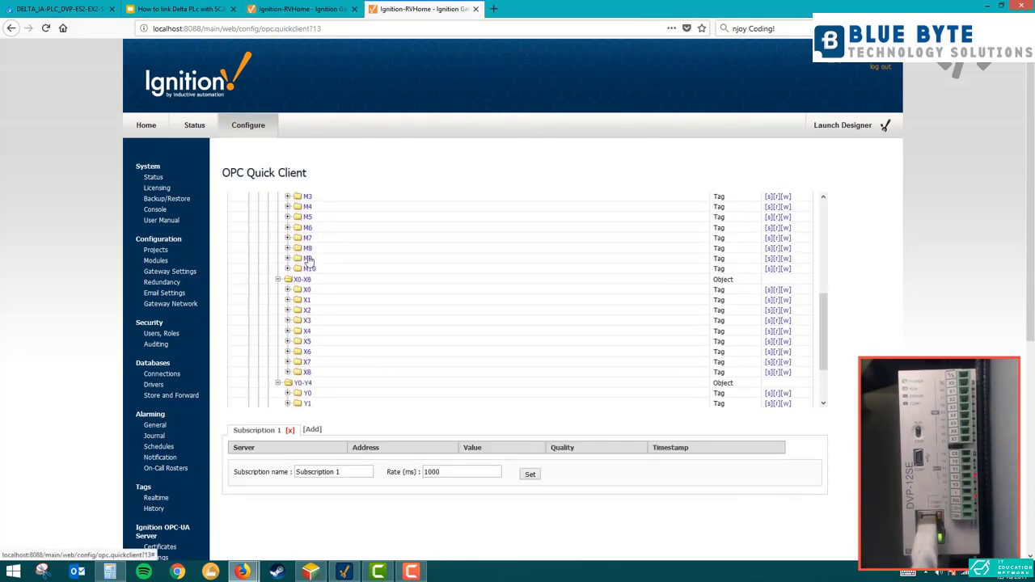
{"action": "scroll", "coordinate": [336, 298], "scroll_direction": "up", "scroll_amount": 6}
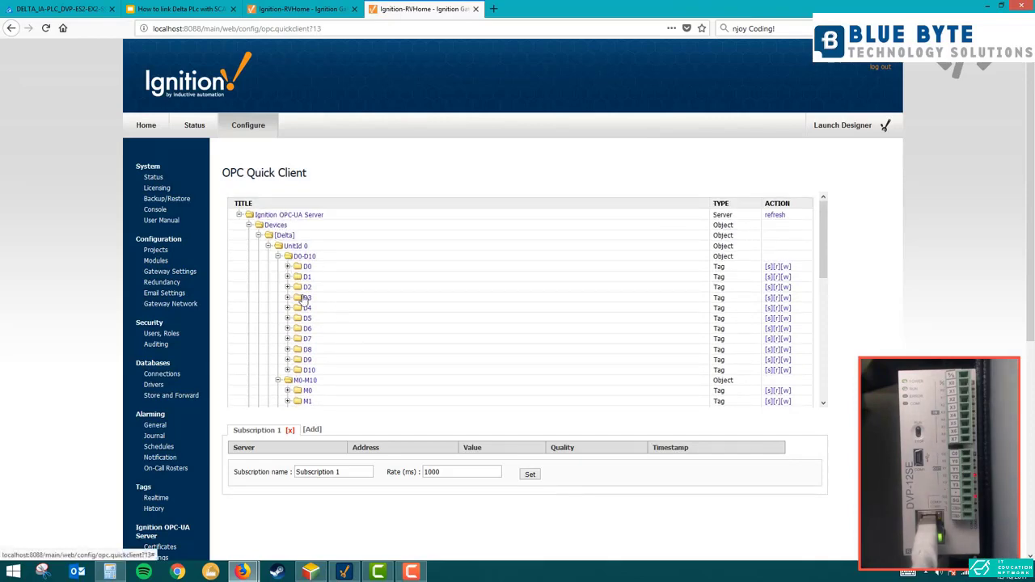
Step: Switch to Ignition Designer, browse the OPC server to Delta's D0-D10 items from the D0 tag, and close its editor
{"action": "left_click", "coordinate": [343, 572]}
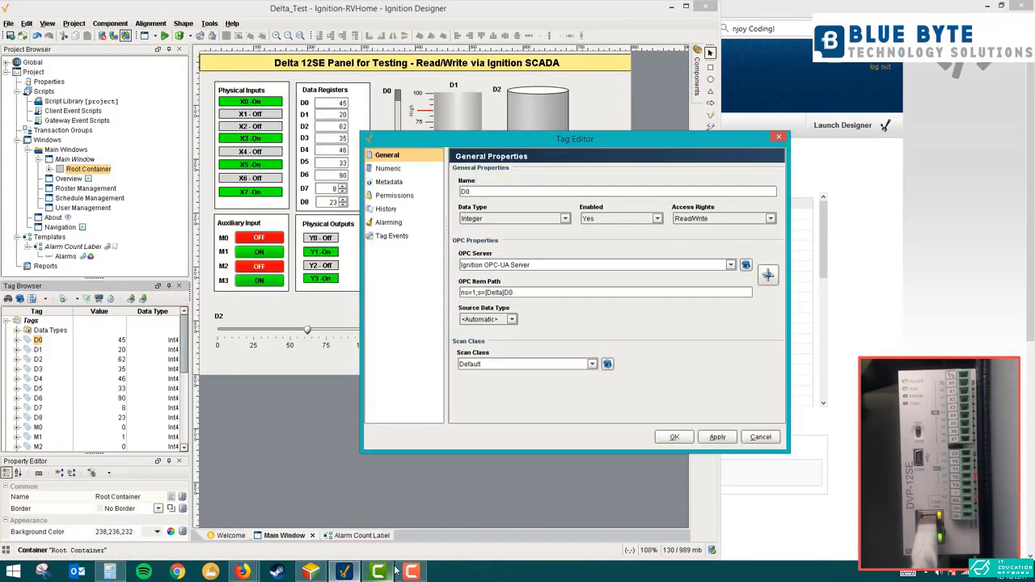
{"action": "left_click", "coordinate": [768, 275]}
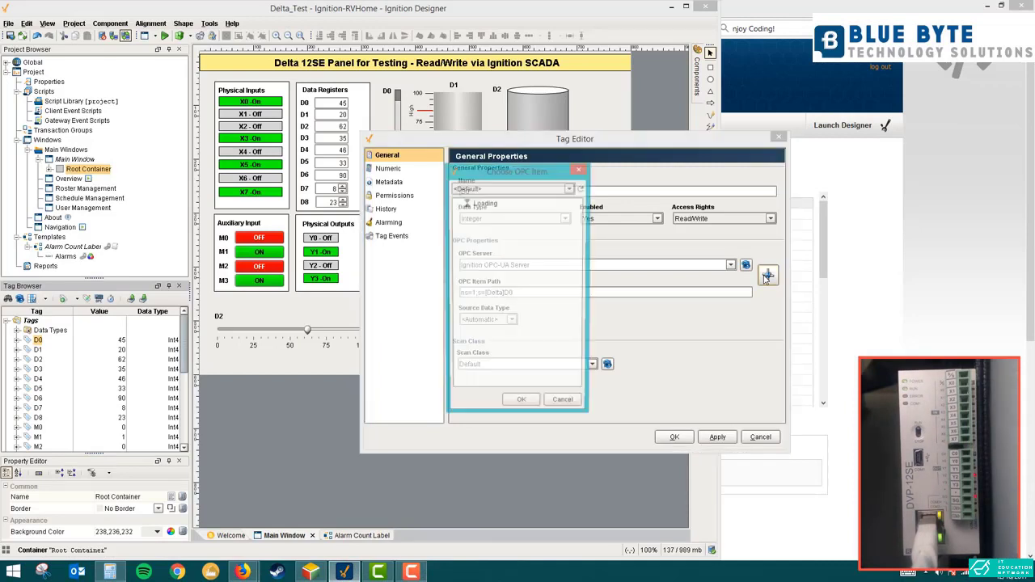
{"action": "left_click", "coordinate": [456, 203]}
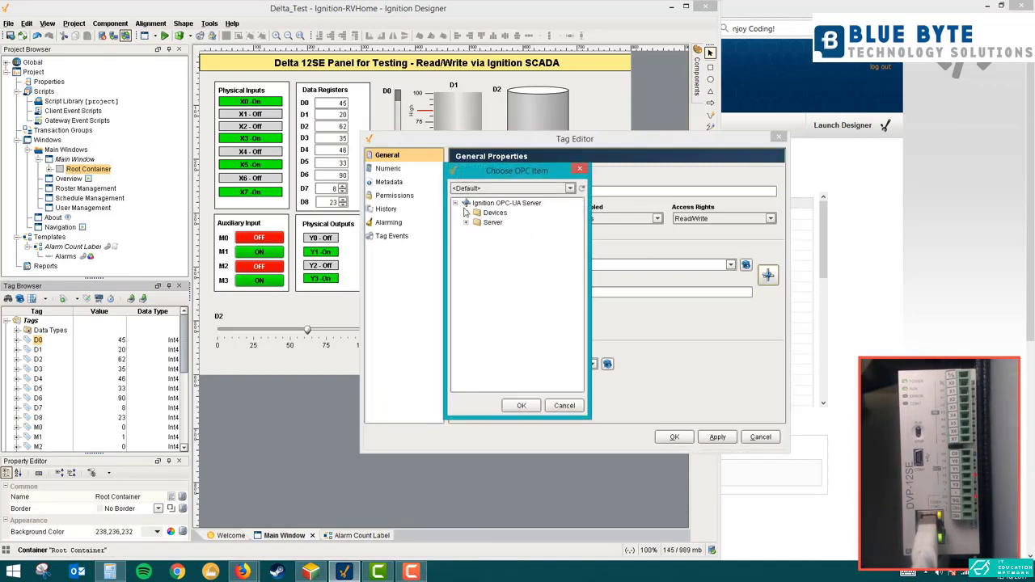
{"action": "left_click", "coordinate": [467, 213]}
{"action": "left_click", "coordinate": [477, 223]}
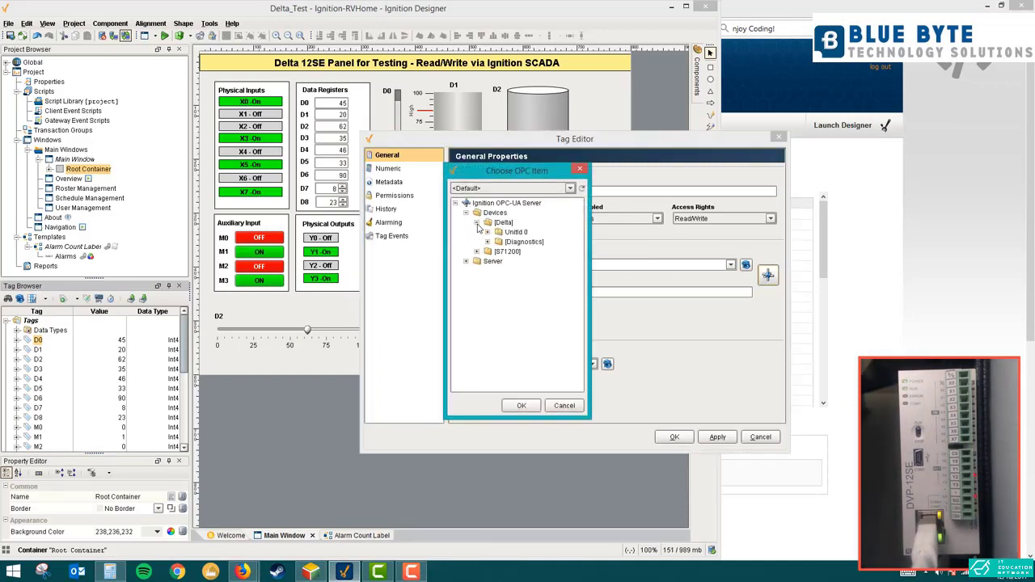
{"action": "left_click", "coordinate": [488, 232]}
{"action": "left_click", "coordinate": [498, 242]}
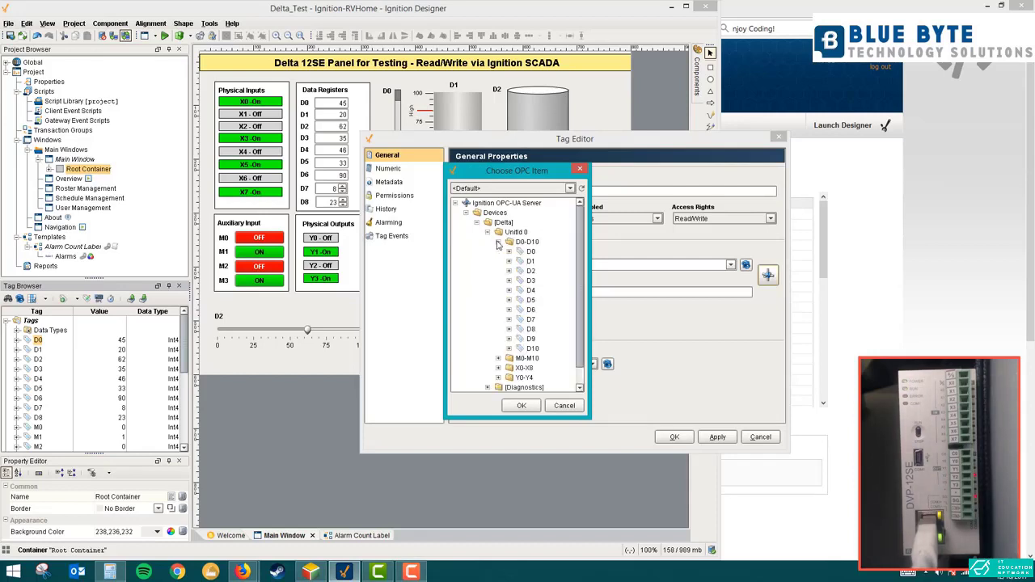
{"action": "left_click", "coordinate": [521, 406]}
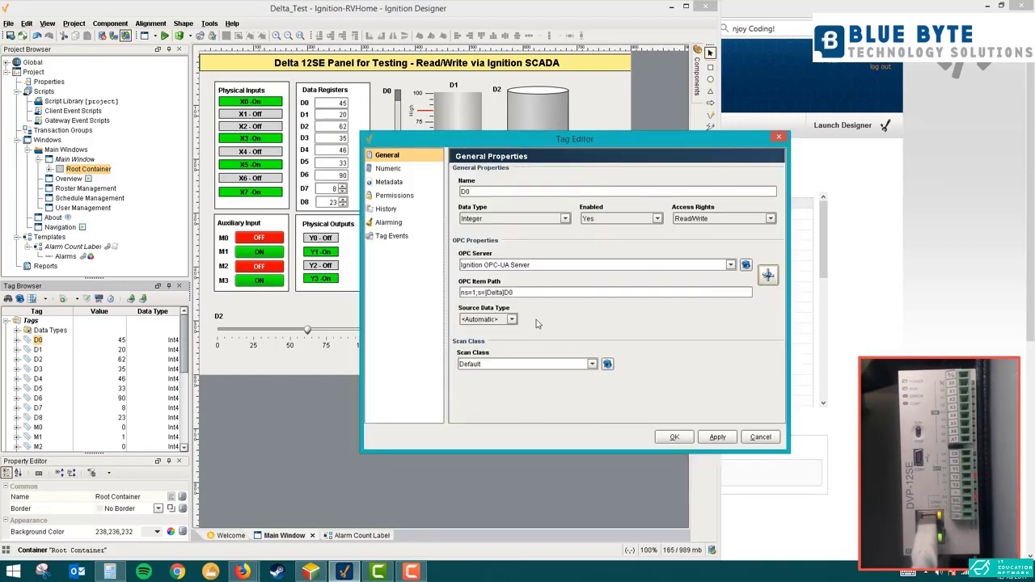
{"action": "left_click", "coordinate": [674, 437]}
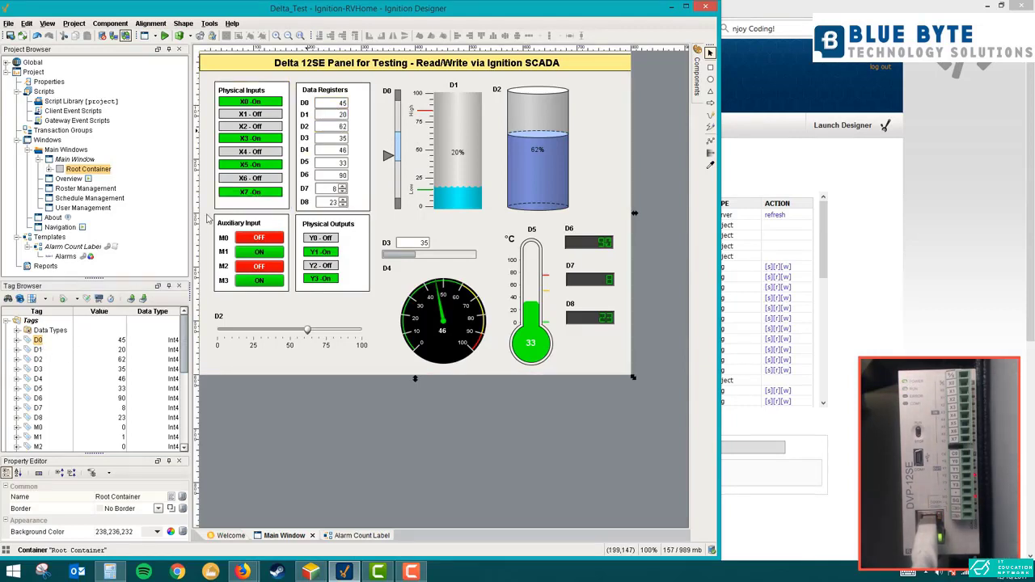
{"action": "left_click_drag", "start_coordinate": [38, 340], "coordinate": [386, 156]}
Step: Switch to Delta ISPSoft and insert device D11 into the Monitor Table after X4
{"action": "left_click", "coordinate": [311, 572]}
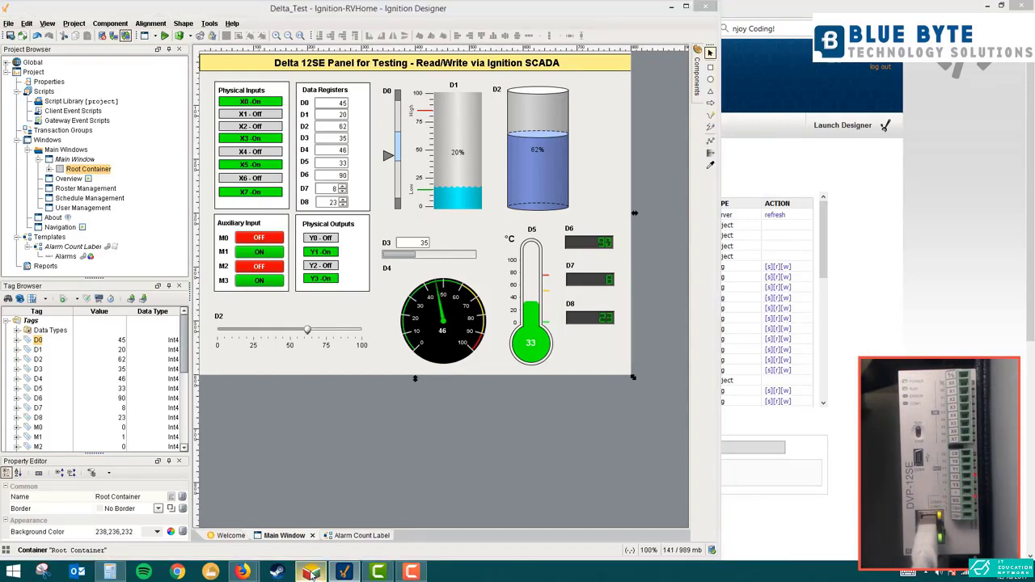
{"action": "double_click", "coordinate": [813, 226]}
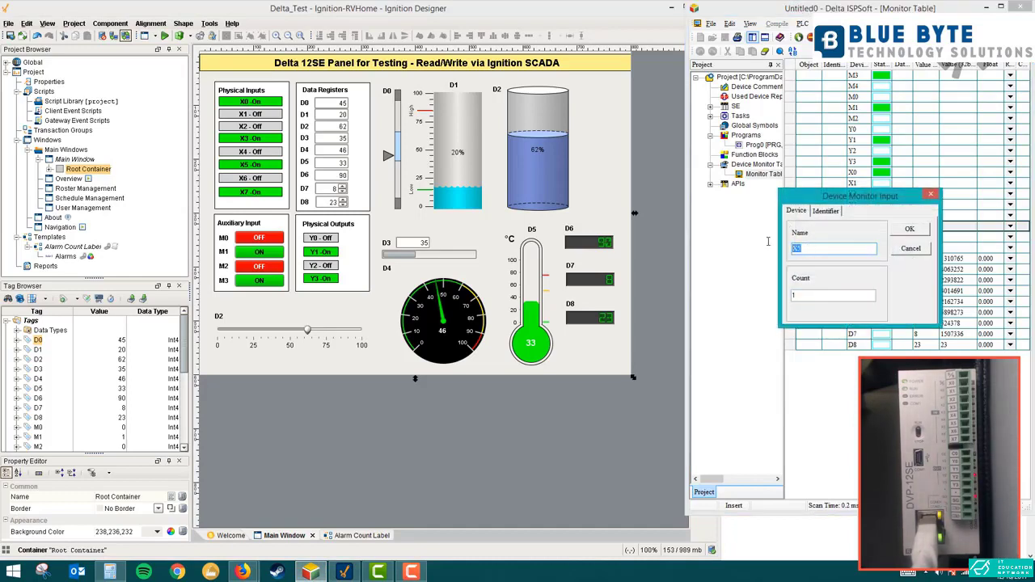
{"action": "left_click", "coordinate": [902, 231]}
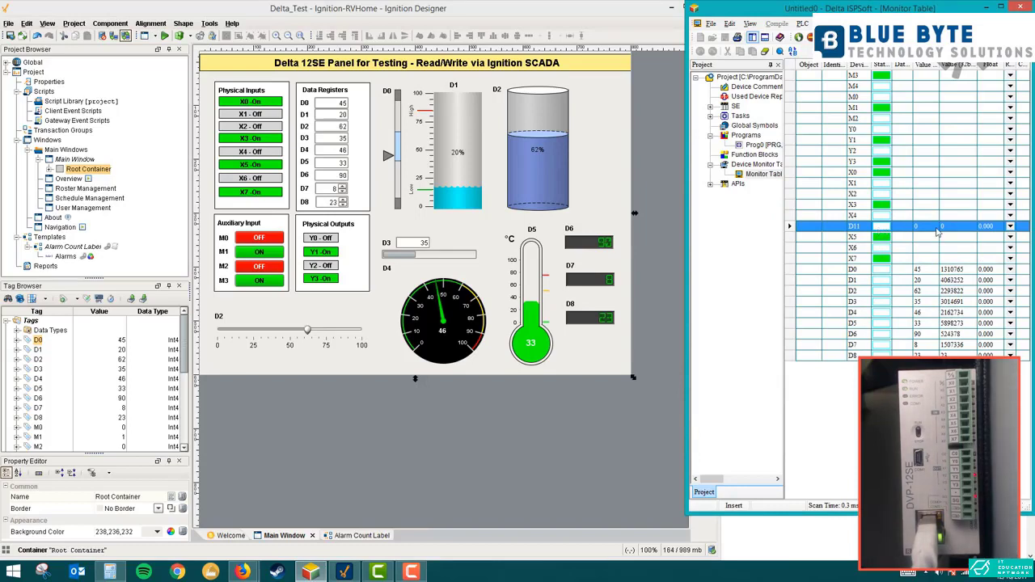
Step: Switch to the Ignition gateway in Firefox, set the D range's end address to 11, and save the Delta mapping
{"action": "left_click", "coordinate": [242, 572]}
{"action": "left_click", "coordinate": [229, 526]}
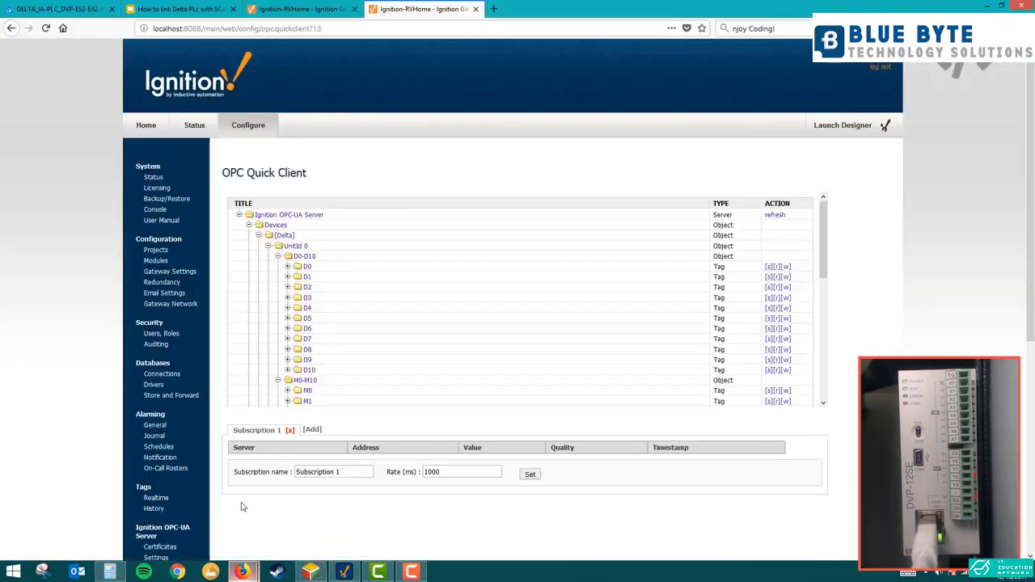
{"action": "left_click", "coordinate": [306, 10]}
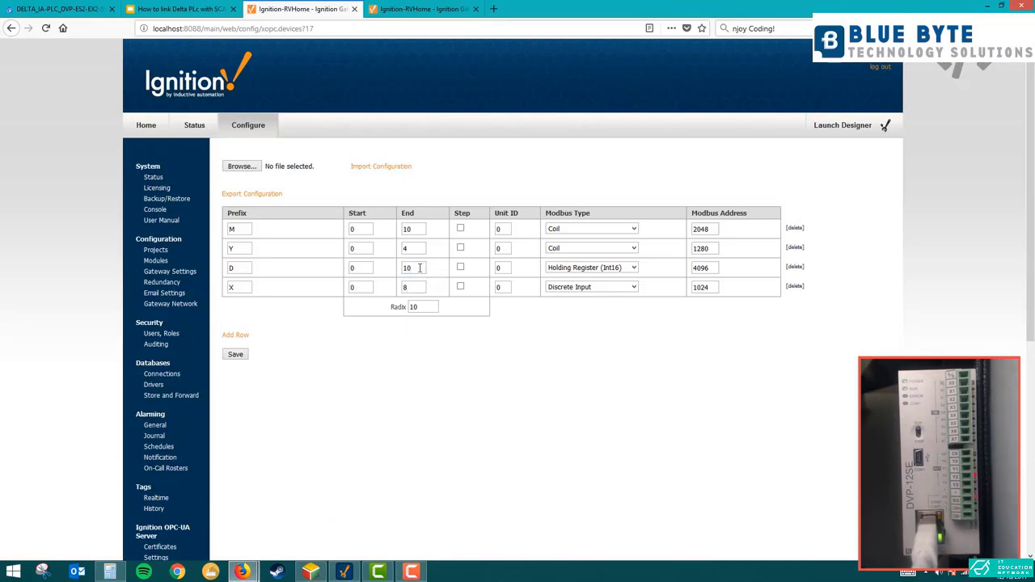
{"action": "double_click", "coordinate": [420, 268]}
{"action": "type", "text": "11"}
{"action": "left_click", "coordinate": [234, 355]}
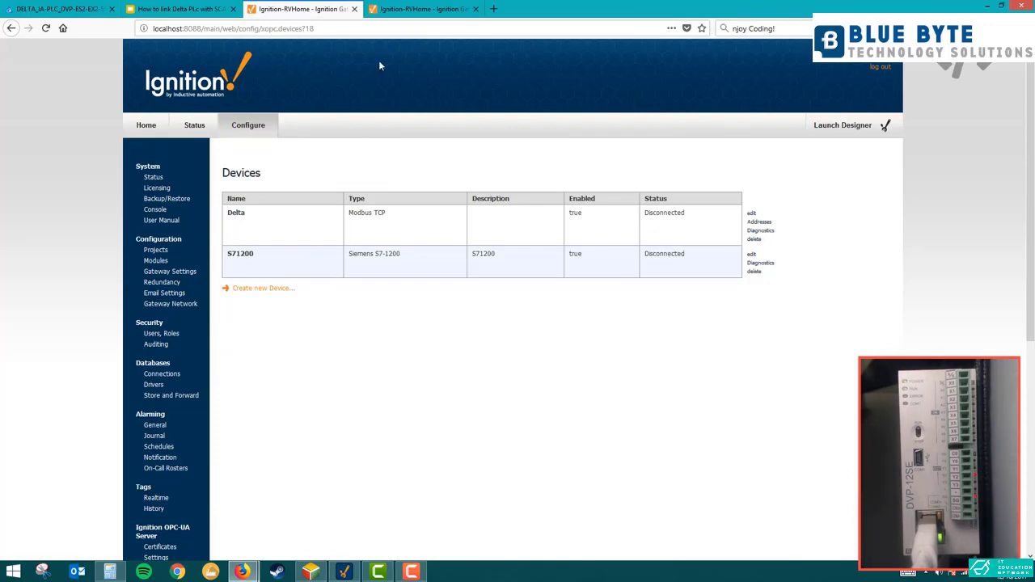
Step: Show ISPSoft beside Ignition Designer and create a new OPC tag there with Ignition OPC-UA Server as its server
{"action": "left_click", "coordinate": [343, 572]}
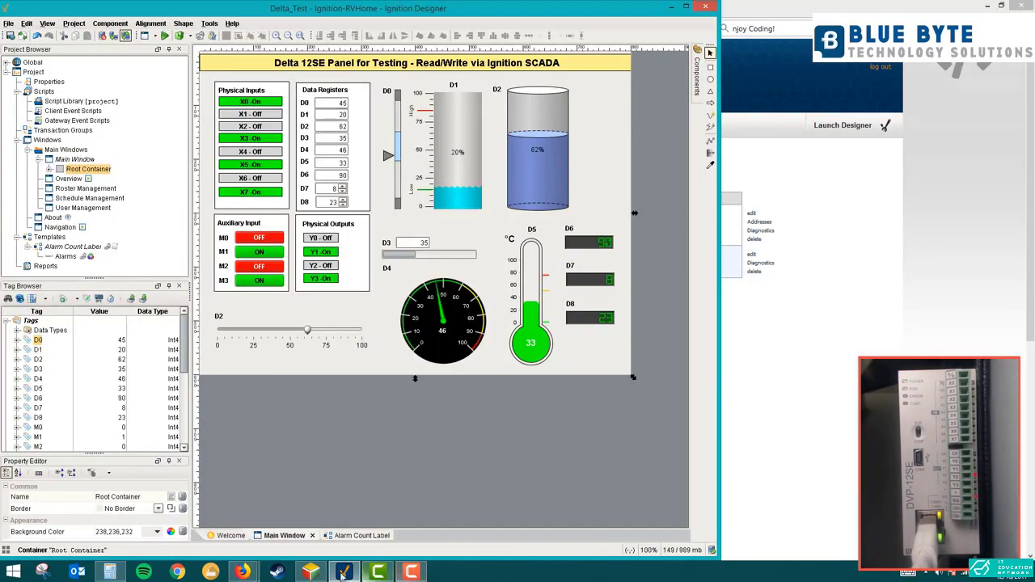
{"action": "left_click", "coordinate": [310, 572]}
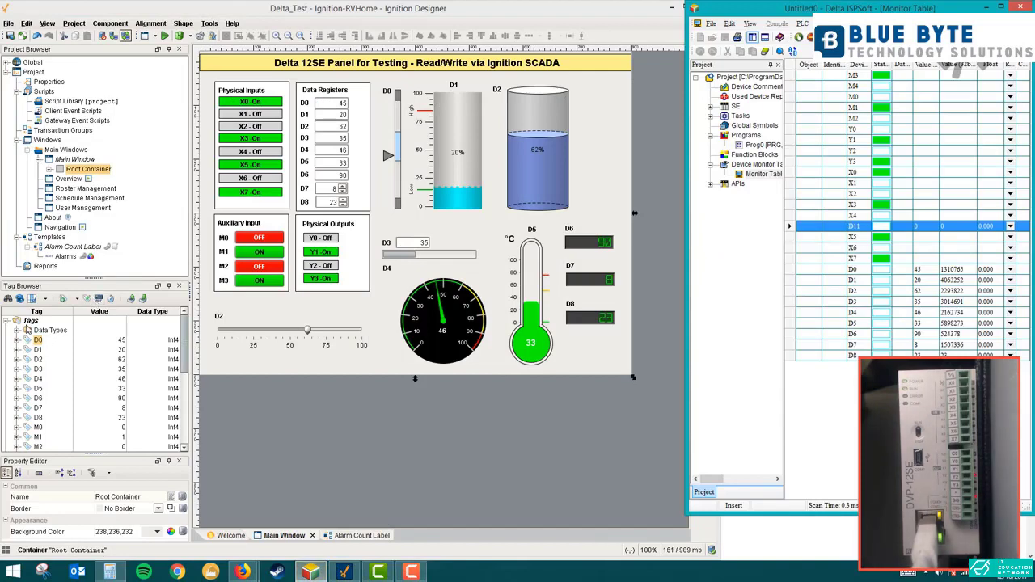
{"action": "right_click", "coordinate": [29, 321]}
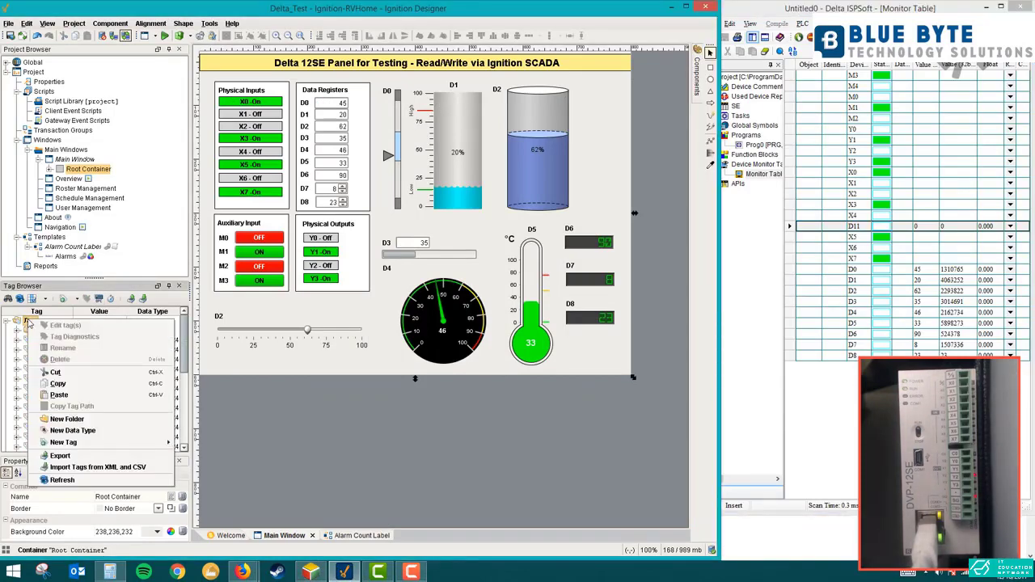
{"action": "mouse_move", "coordinate": [124, 445]}
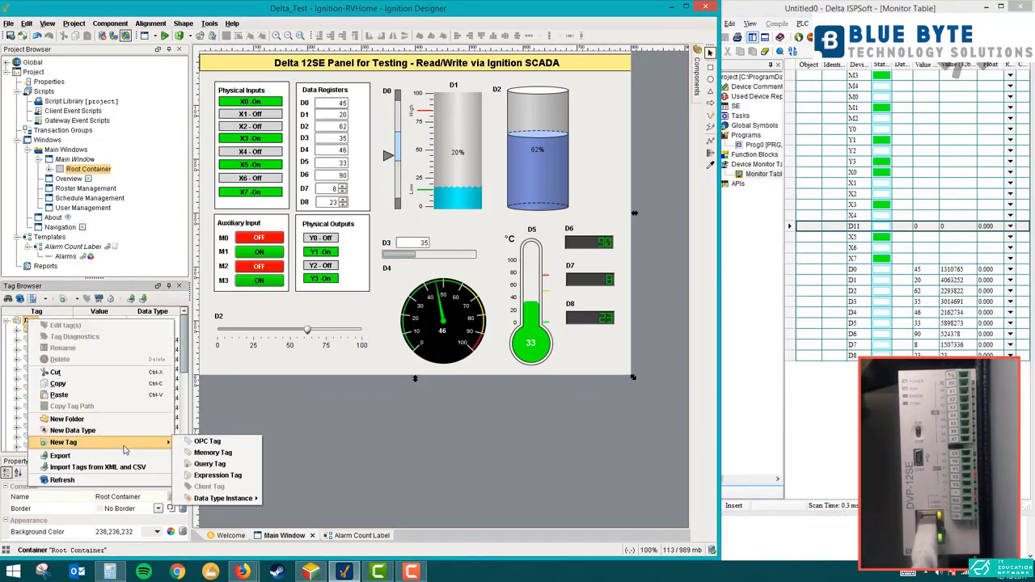
{"action": "left_click", "coordinate": [188, 443]}
{"action": "left_click", "coordinate": [731, 266]}
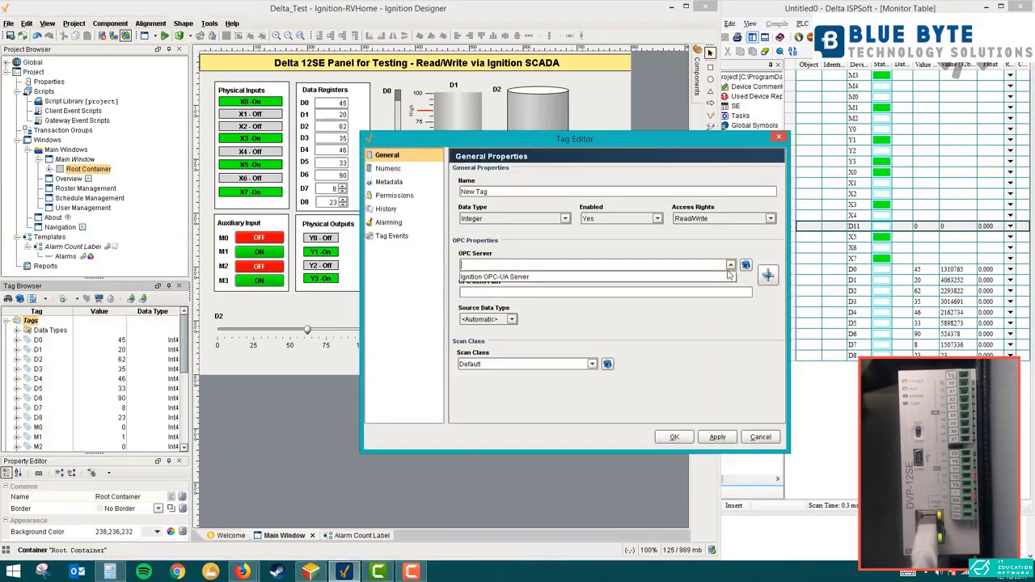
{"action": "left_click", "coordinate": [725, 277]}
Step: Assign the Delta device's D11 item under UnitId 0 to the new tag and save it
{"action": "left_click", "coordinate": [766, 276]}
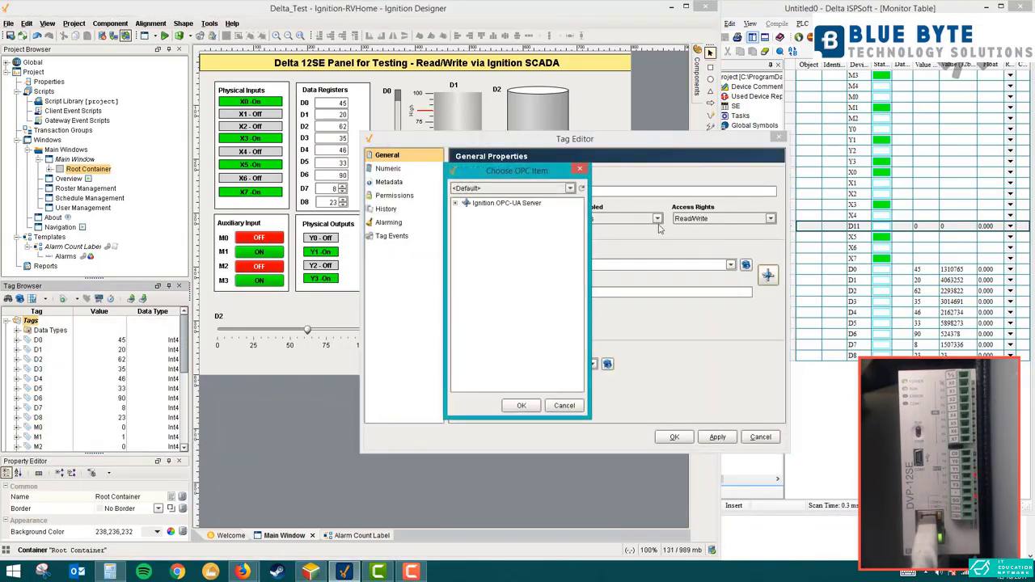
{"action": "left_click", "coordinate": [455, 203]}
{"action": "left_click", "coordinate": [466, 213]}
{"action": "left_click", "coordinate": [477, 222]}
{"action": "left_click", "coordinate": [488, 232]}
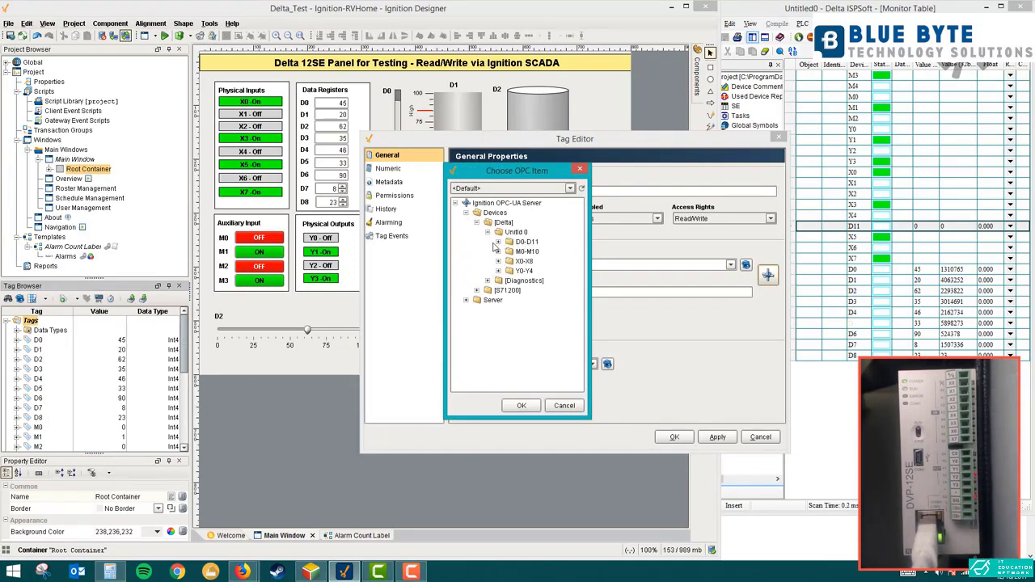
{"action": "left_click", "coordinate": [498, 241]}
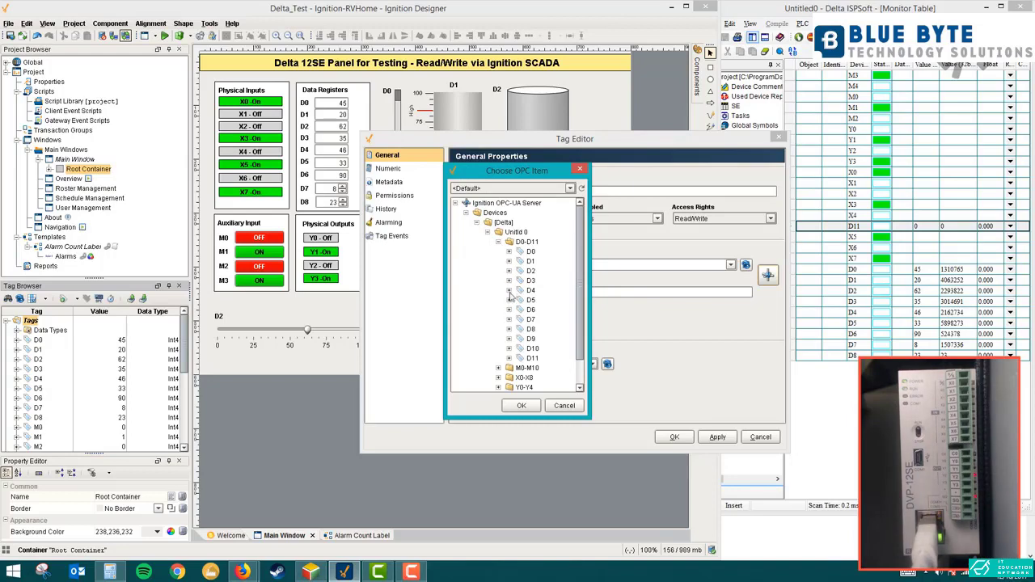
{"action": "left_click", "coordinate": [522, 405]}
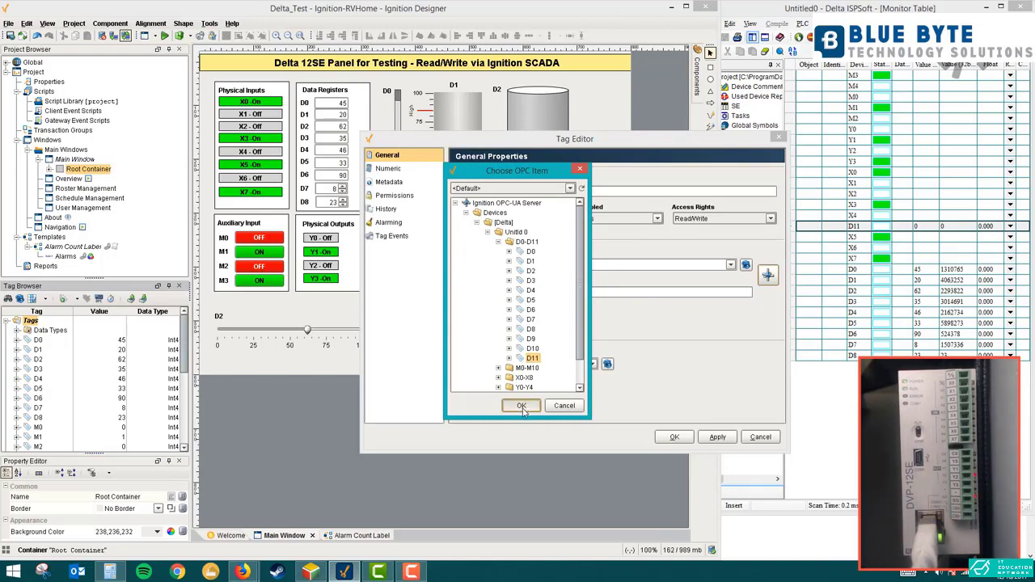
{"action": "left_click", "coordinate": [674, 438]}
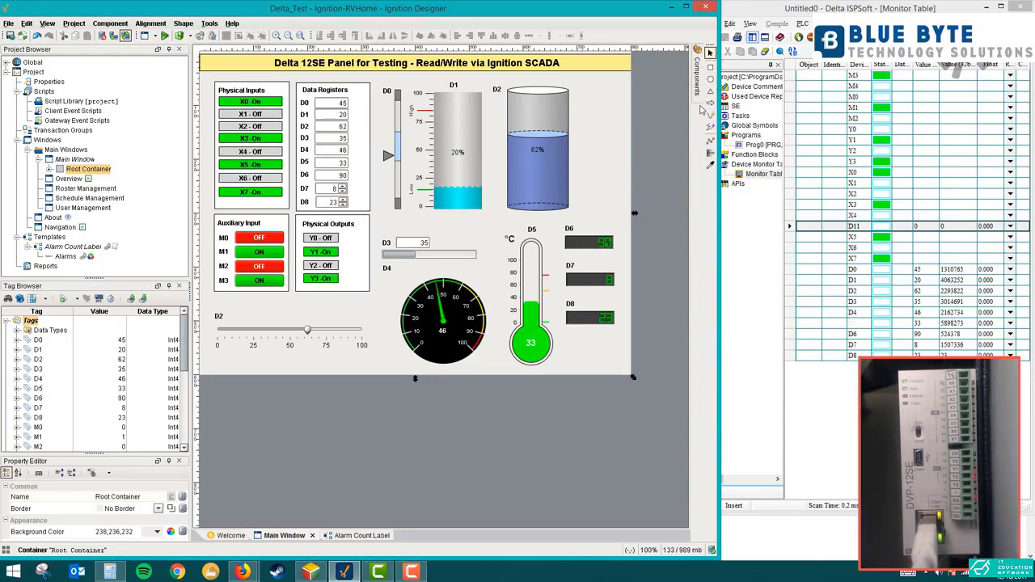
Step: Place an LED Display component on the main window below the D8 display
{"action": "left_click", "coordinate": [698, 84]}
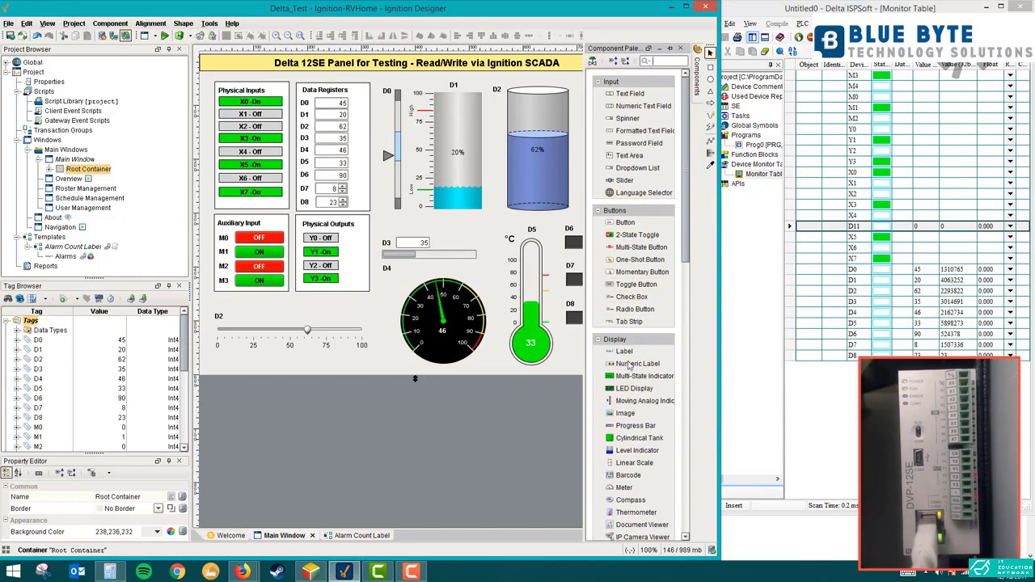
{"action": "left_click_drag", "start_coordinate": [630, 394], "coordinate": [568, 356]}
Step: Place a copy of the D8 label above the new LED display and set its text to D11
{"action": "left_click", "coordinate": [572, 304]}
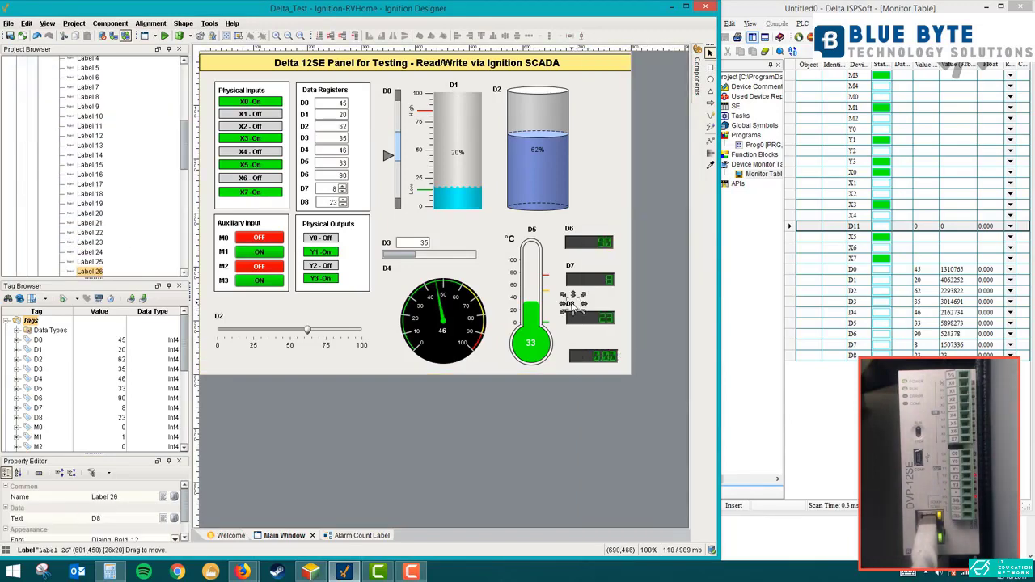
{"action": "left_click_drag", "start_coordinate": [572, 304], "coordinate": [575, 340]}
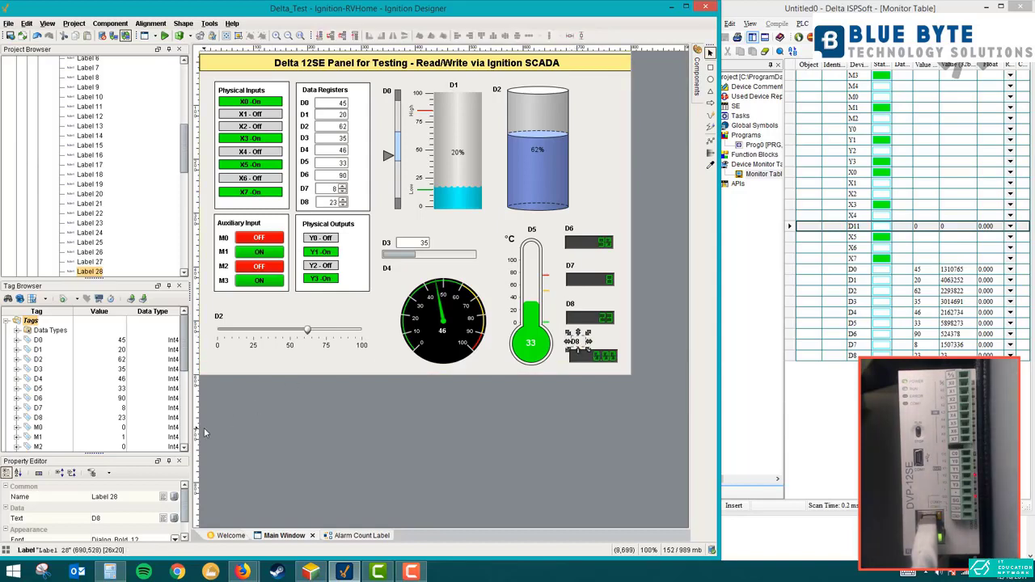
{"action": "left_click", "coordinate": [108, 520]}
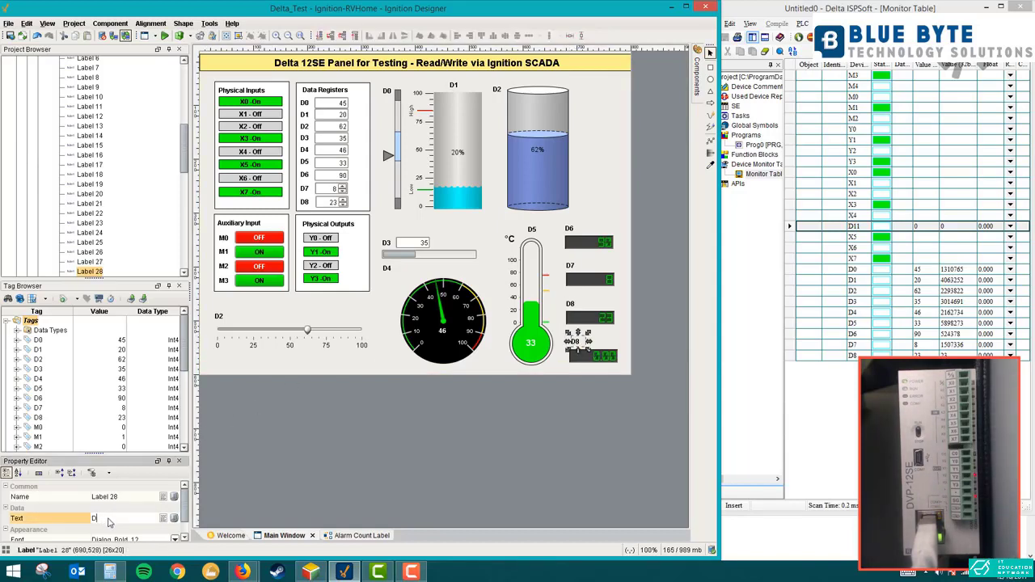
{"action": "type", "text": "11"}
{"action": "left_click", "coordinate": [575, 361]}
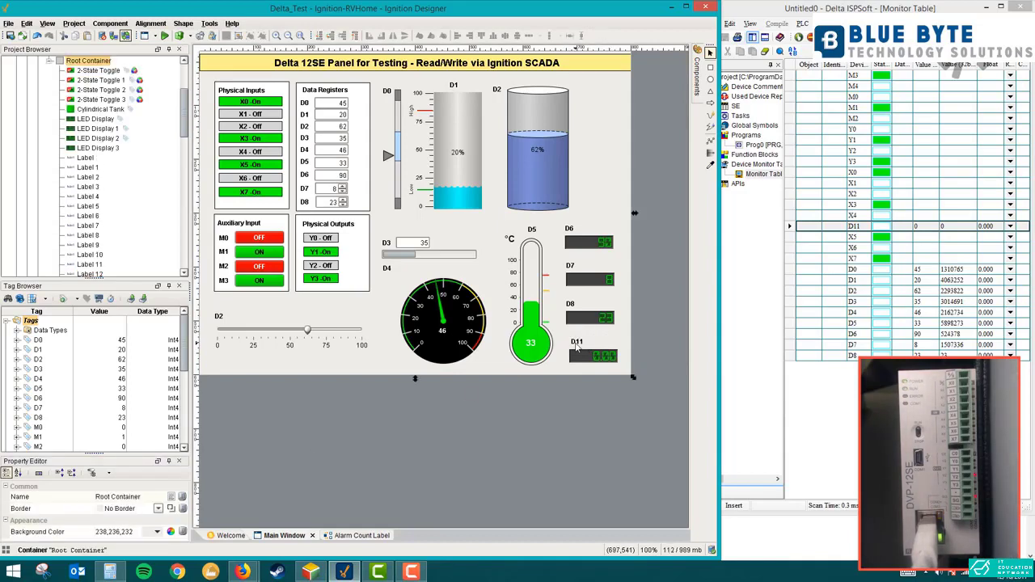
Step: Rename the newly created OPC tag to D11 and save the change
{"action": "left_click", "coordinate": [576, 361]}
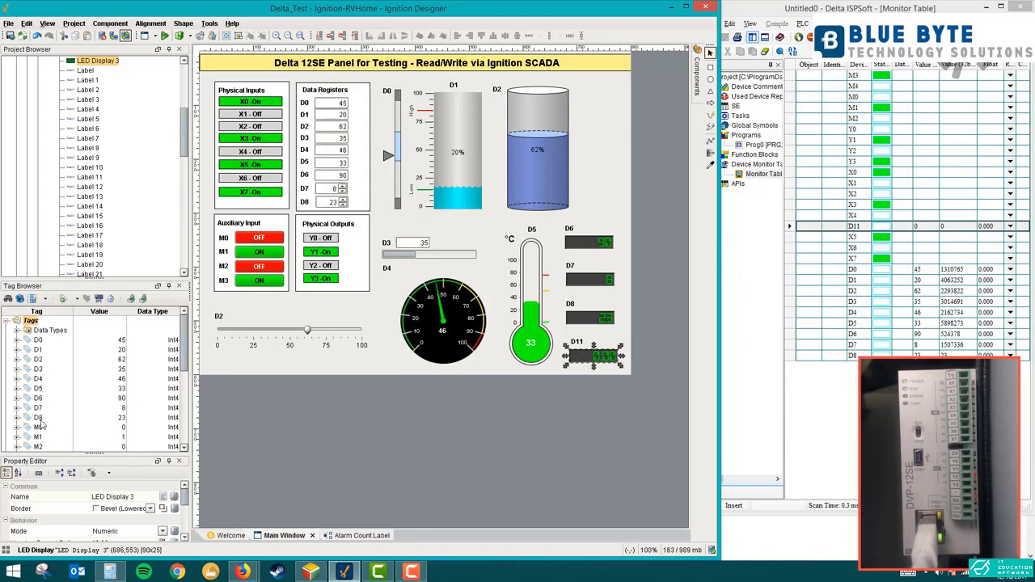
{"action": "scroll", "coordinate": [48, 421], "scroll_direction": "down", "scroll_amount": 4}
{"action": "scroll", "coordinate": [51, 404], "scroll_direction": "up", "scroll_amount": 5}
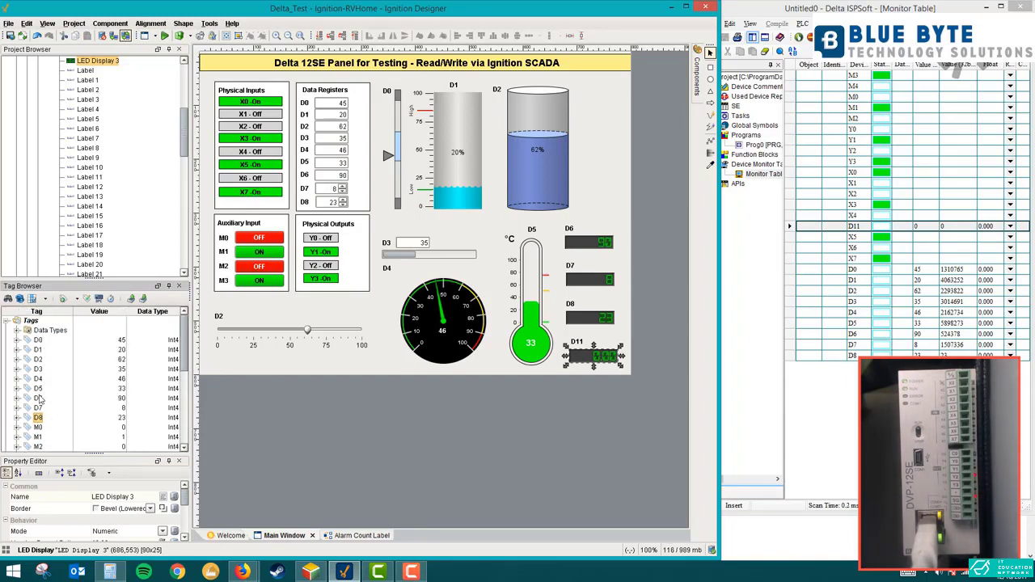
{"action": "scroll", "coordinate": [45, 401], "scroll_direction": "down", "scroll_amount": 2}
{"action": "scroll", "coordinate": [47, 401], "scroll_direction": "down", "scroll_amount": 2}
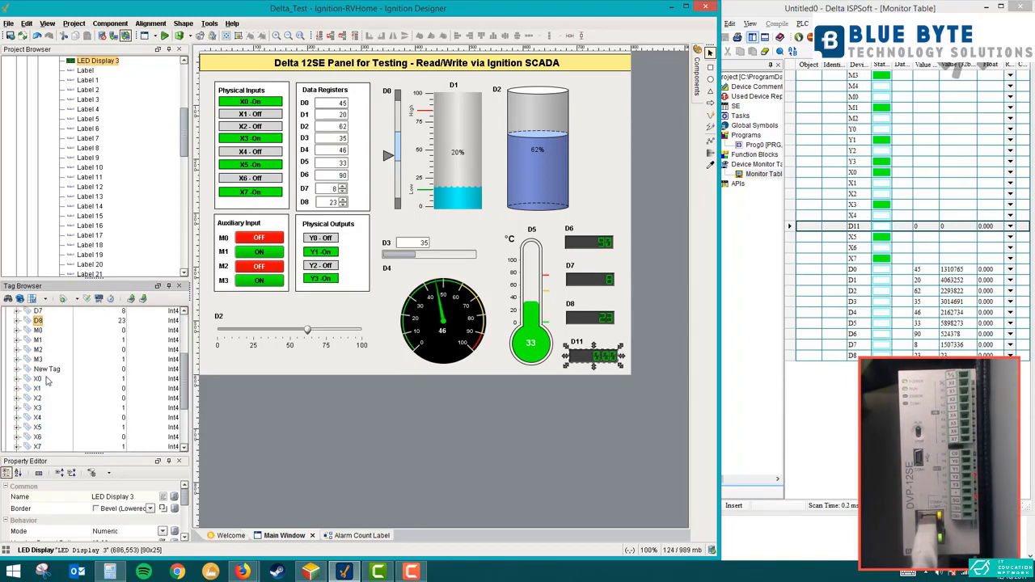
{"action": "double_click", "coordinate": [46, 369]}
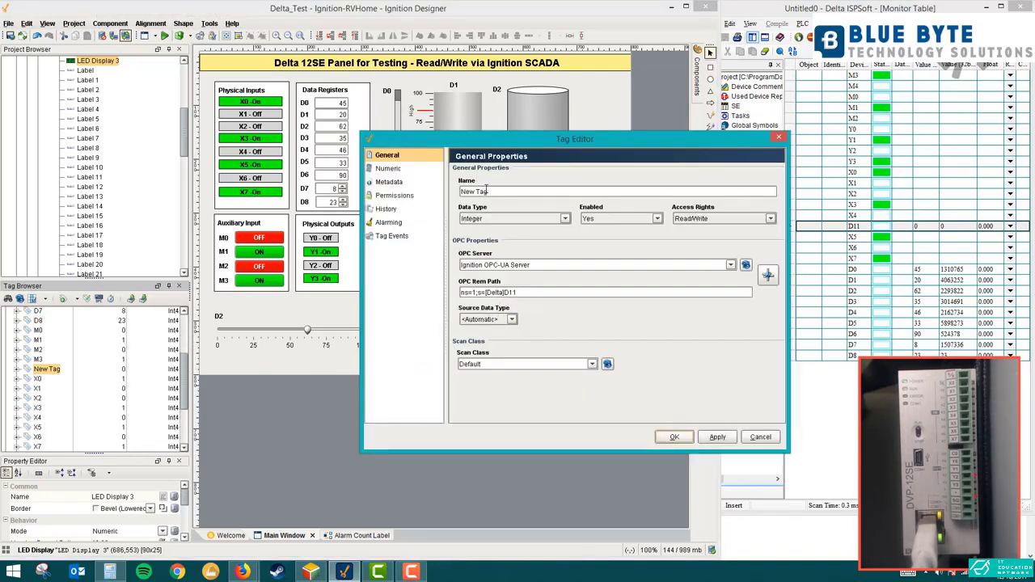
{"action": "left_click_drag", "start_coordinate": [486, 191], "coordinate": [439, 192]}
{"action": "type", "text": "D11"}
{"action": "left_click", "coordinate": [717, 437]}
{"action": "left_click", "coordinate": [674, 437]}
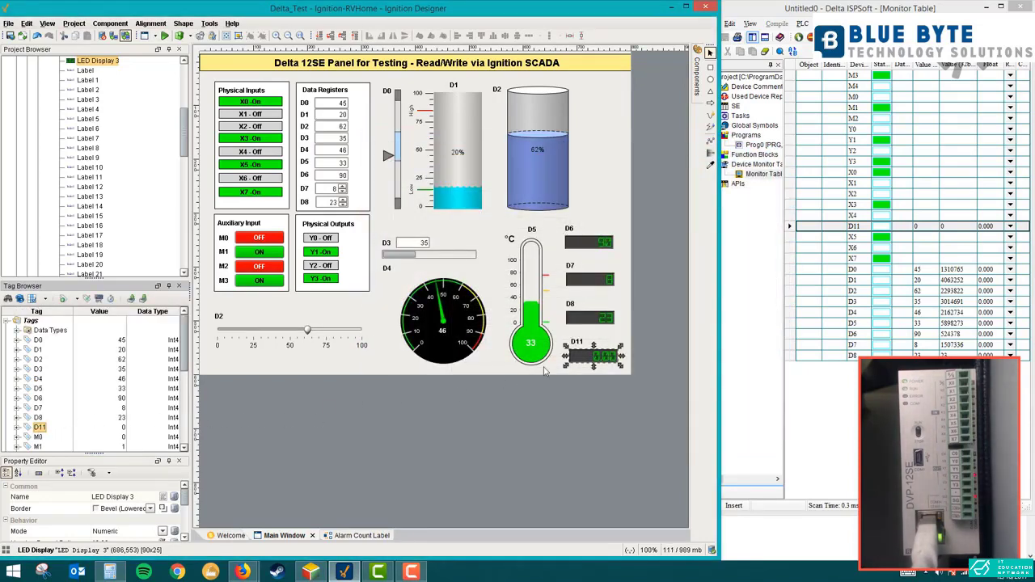
Step: Bind the D11 tag to the LED display under the D11 label and start preview mode
{"action": "left_click", "coordinate": [259, 400]}
{"action": "left_click_drag", "start_coordinate": [33, 428], "coordinate": [593, 368]}
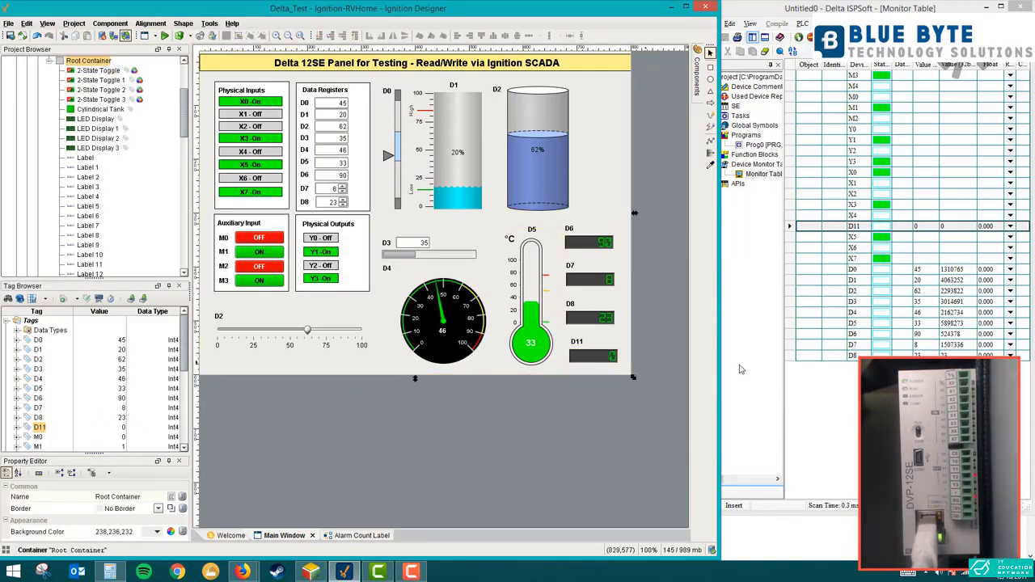
{"action": "left_click", "coordinate": [164, 35]}
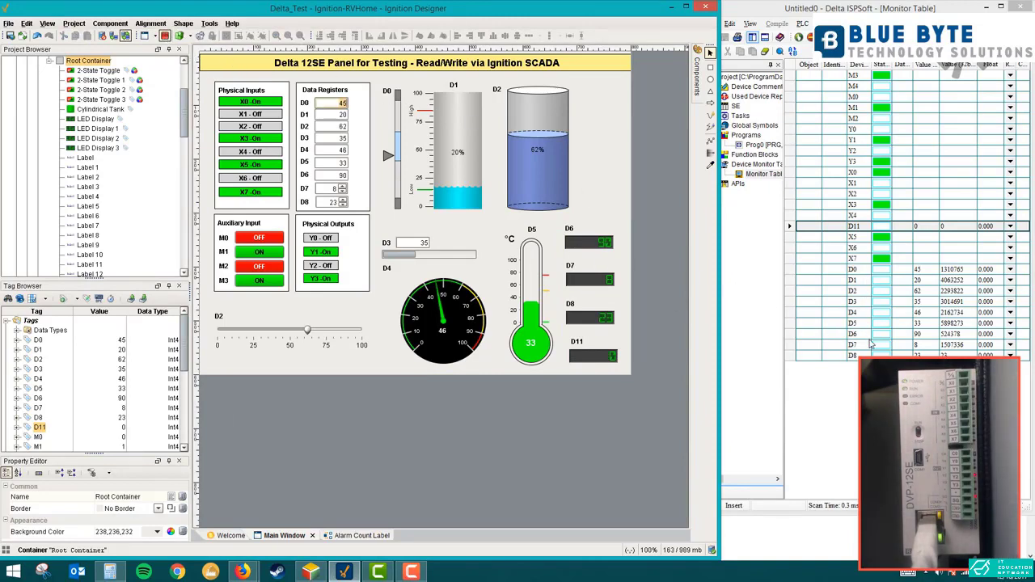
Step: Change D11's present value to 50 in the ISPSoft monitor table and return to Ignition Designer to check the D11 display
{"action": "left_click", "coordinate": [915, 230]}
{"action": "right_click", "coordinate": [917, 232]}
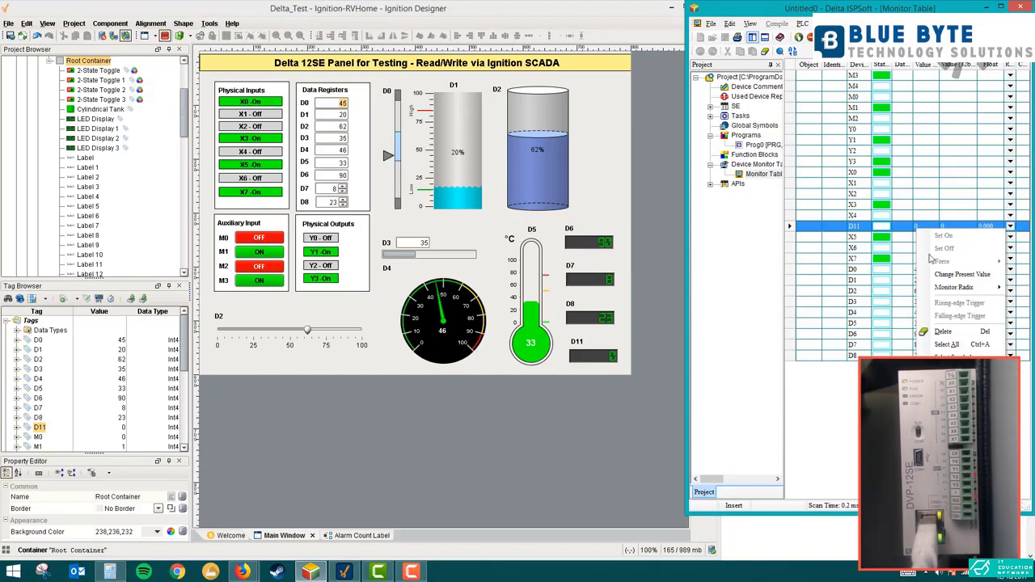
{"action": "left_click", "coordinate": [939, 277]}
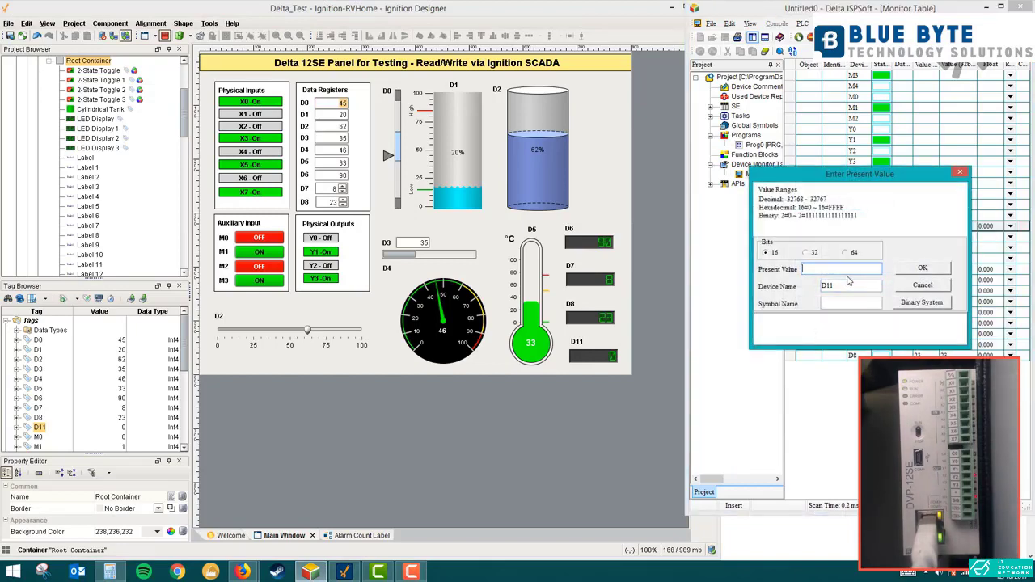
{"action": "type", "text": "50"}
{"action": "left_click", "coordinate": [919, 270]}
{"action": "left_click", "coordinate": [832, 287]}
{"action": "left_click", "coordinate": [910, 286]}
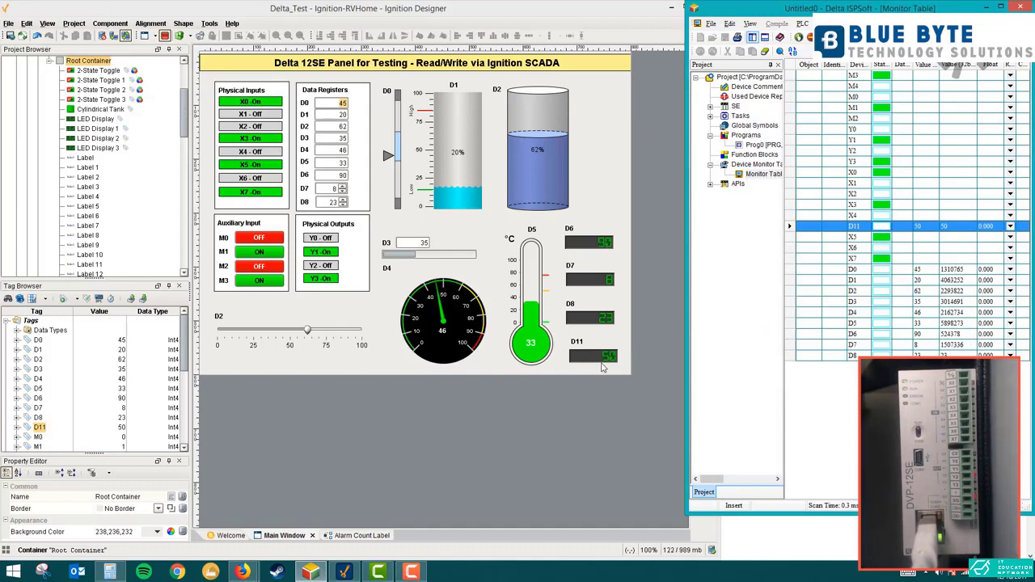
{"action": "left_click", "coordinate": [603, 364]}
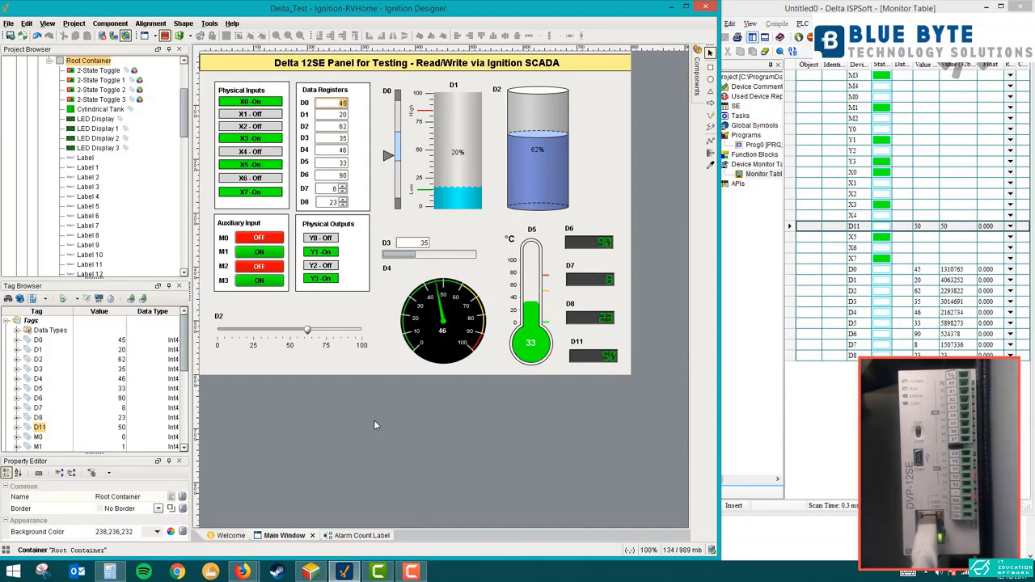
Step: Switch to the "How to link Delta PLC with SCADA?" presentation in Firefox
{"action": "mouse_move", "coordinate": [243, 572]}
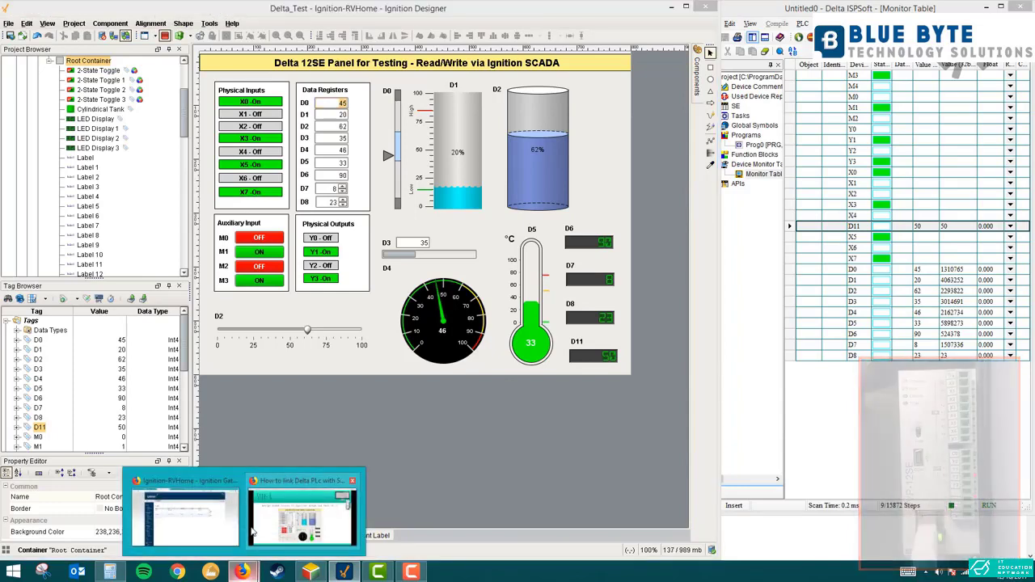
{"action": "left_click", "coordinate": [300, 501]}
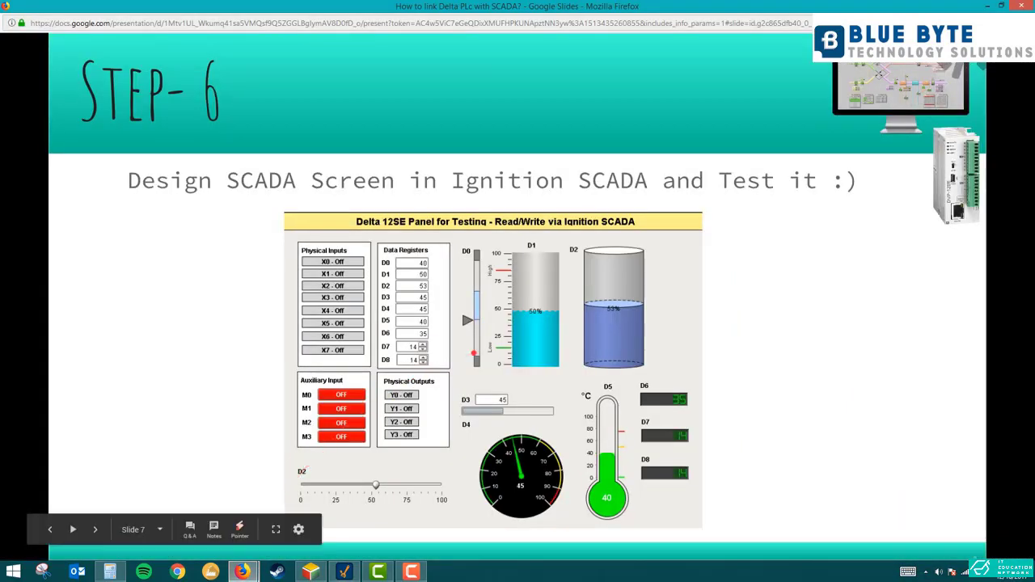